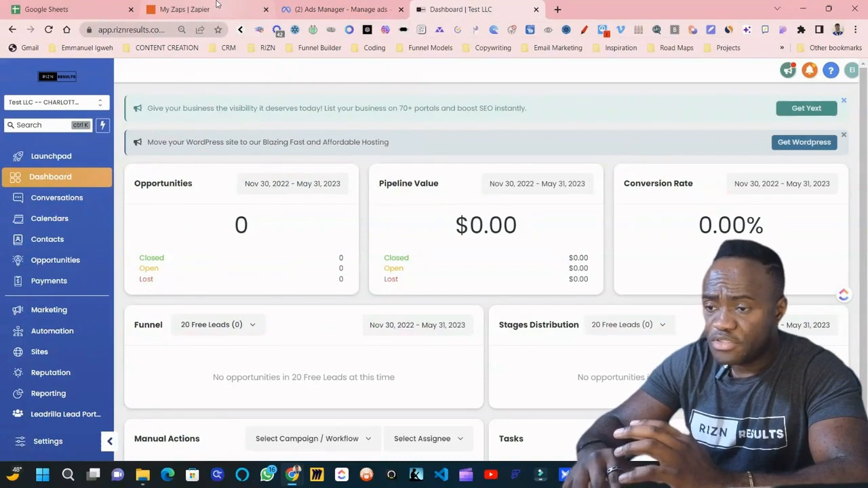
Step: Switch to Ads Manager and create a new campaign with the Leads objective
{"action": "left_click", "coordinate": [78, 5]}
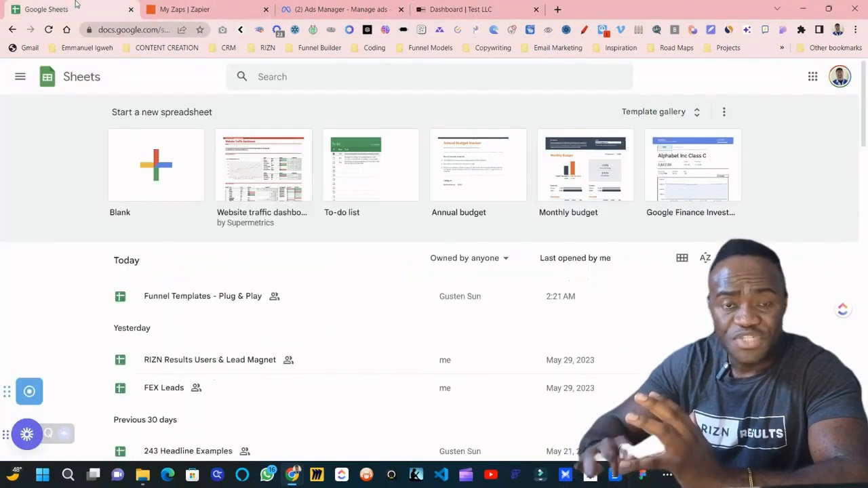
{"action": "left_click", "coordinate": [339, 9]}
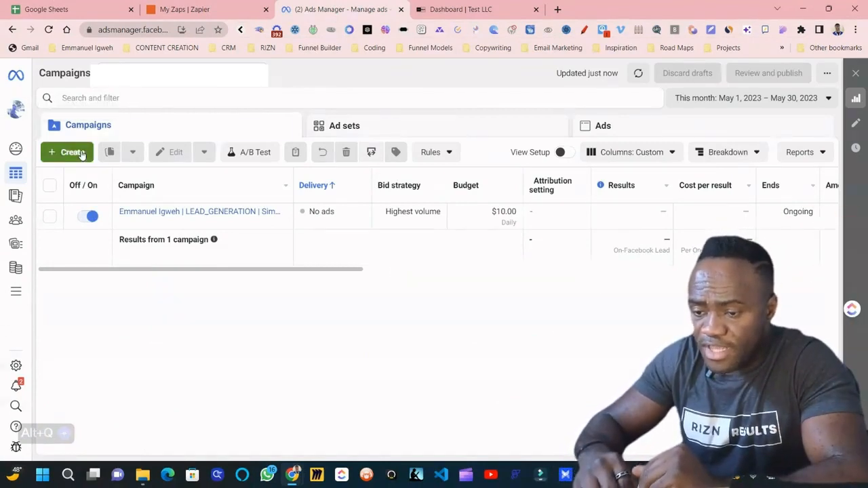
{"action": "left_click", "coordinate": [82, 153]}
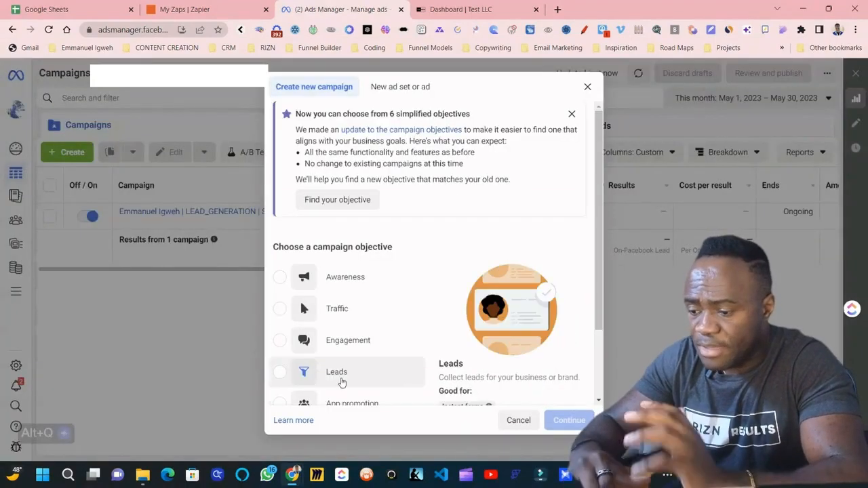
{"action": "left_click", "coordinate": [327, 373]}
{"action": "scroll", "coordinate": [441, 327], "scroll_direction": "down", "scroll_amount": 1}
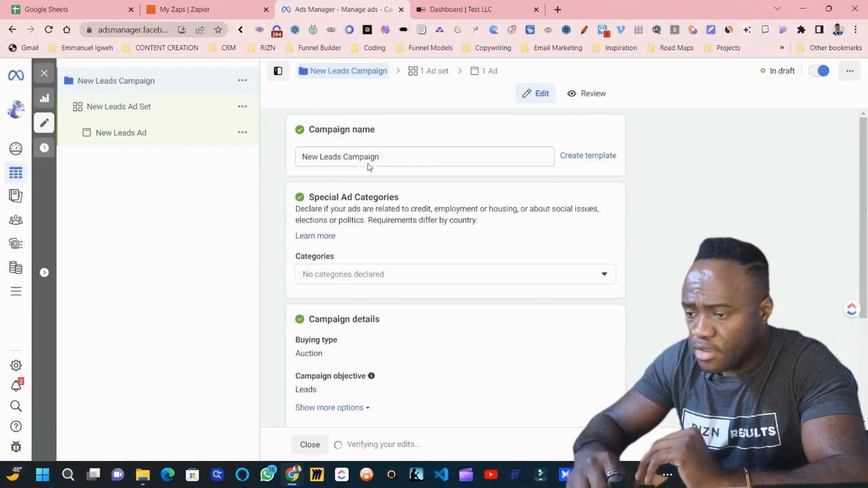
Step: Turn on Advantage campaign budget for the New Leads Campaign
{"action": "scroll", "coordinate": [343, 157], "scroll_direction": "down", "scroll_amount": 3}
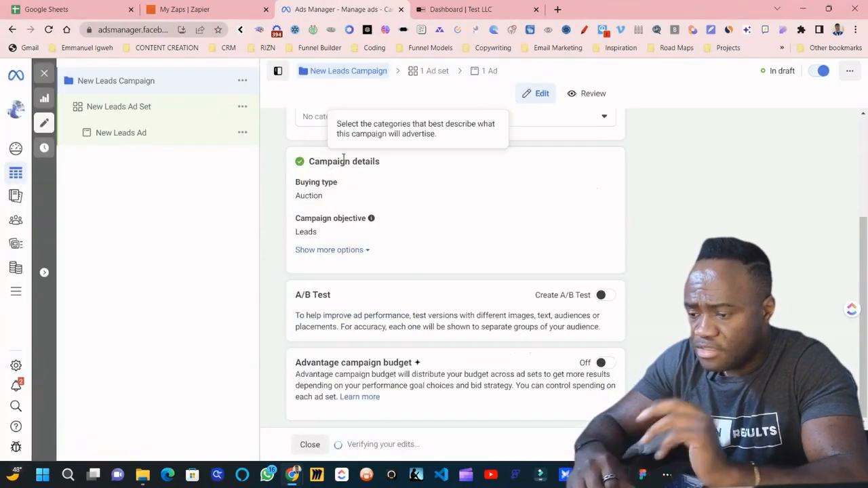
{"action": "left_click", "coordinate": [606, 363]}
{"action": "scroll", "coordinate": [514, 328], "scroll_direction": "down", "scroll_amount": 2}
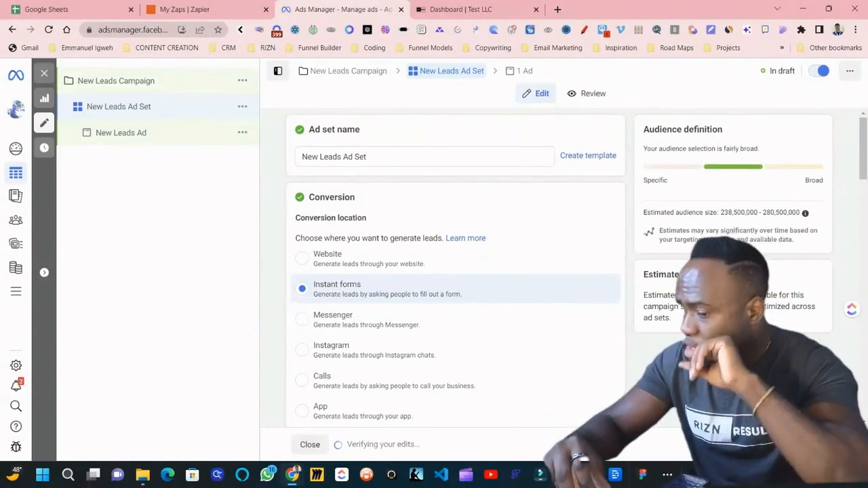
Step: Set the Facebook Page of the New Leads Ad Set to Instant Life
{"action": "scroll", "coordinate": [597, 359], "scroll_direction": "down", "scroll_amount": 5}
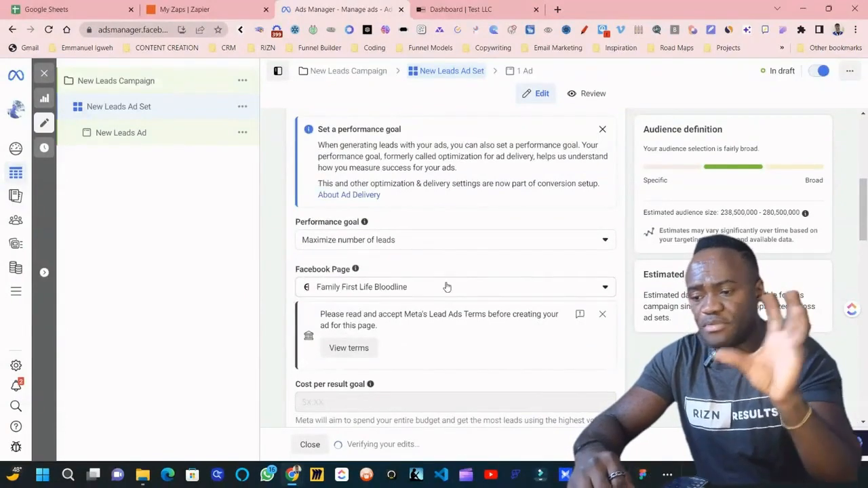
{"action": "left_click", "coordinate": [446, 287]}
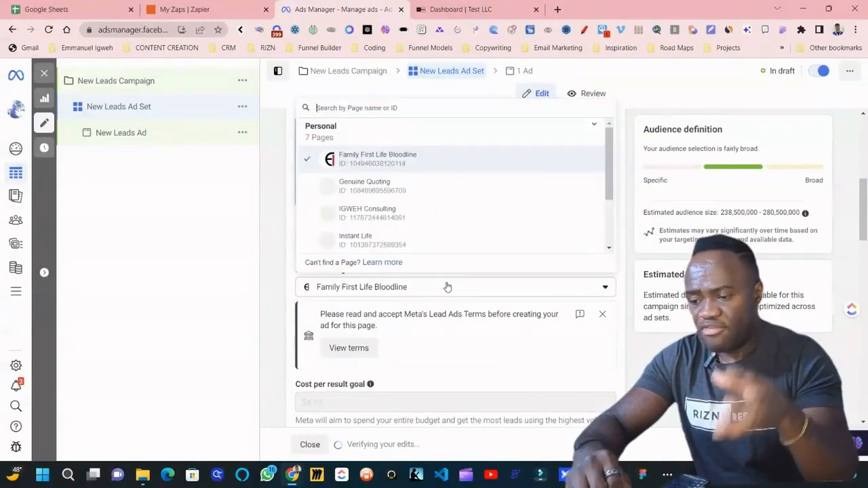
{"action": "left_click", "coordinate": [389, 238]}
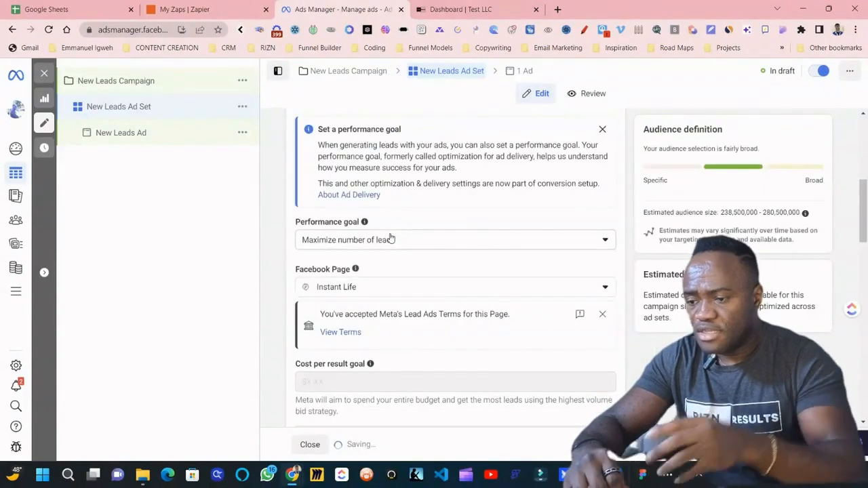
Step: Set the minimum age of the ad set's audience to 50
{"action": "scroll", "coordinate": [390, 239], "scroll_direction": "down", "scroll_amount": 3}
{"action": "scroll", "coordinate": [457, 242], "scroll_direction": "down", "scroll_amount": 3}
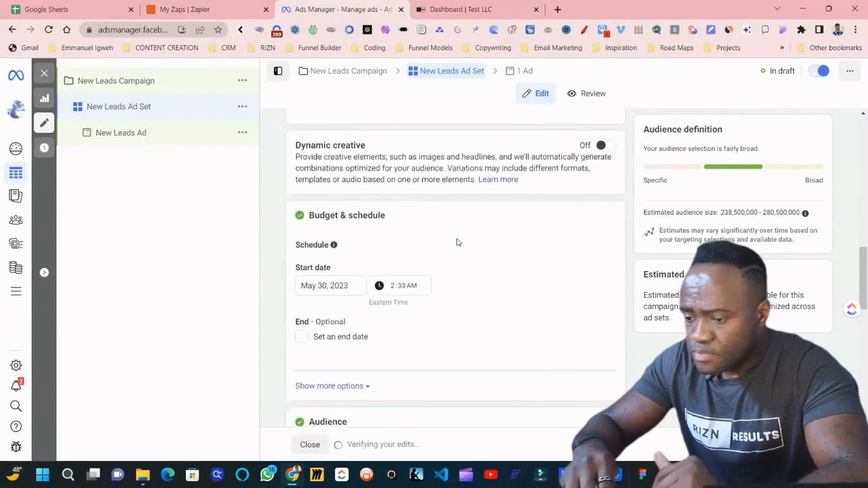
{"action": "scroll", "coordinate": [563, 306], "scroll_direction": "down", "scroll_amount": 3}
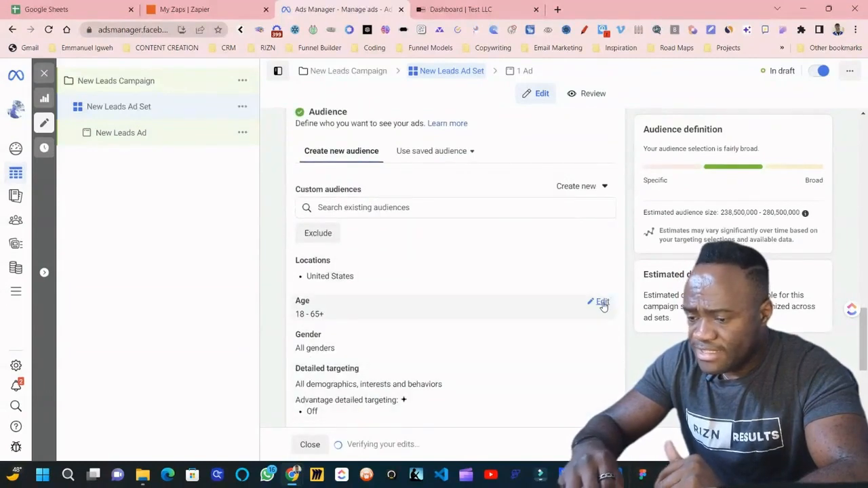
{"action": "left_click", "coordinate": [603, 303]}
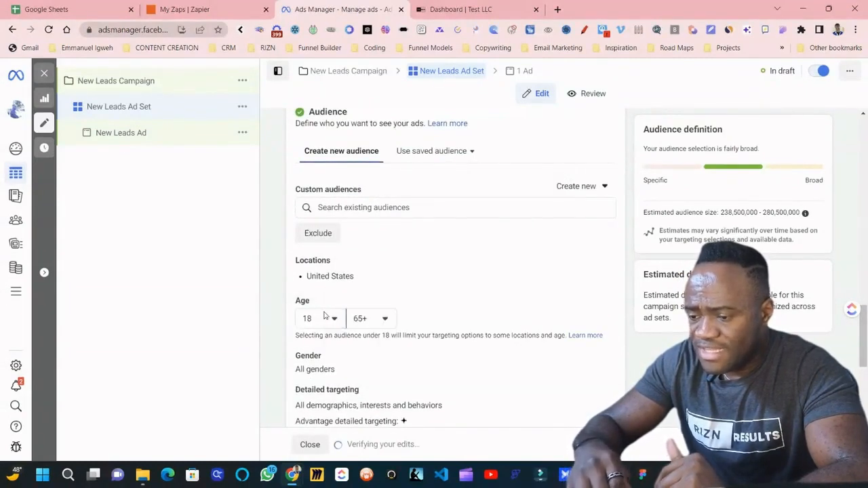
{"action": "left_click", "coordinate": [324, 317]}
{"action": "scroll", "coordinate": [344, 262], "scroll_direction": "down", "scroll_amount": 7}
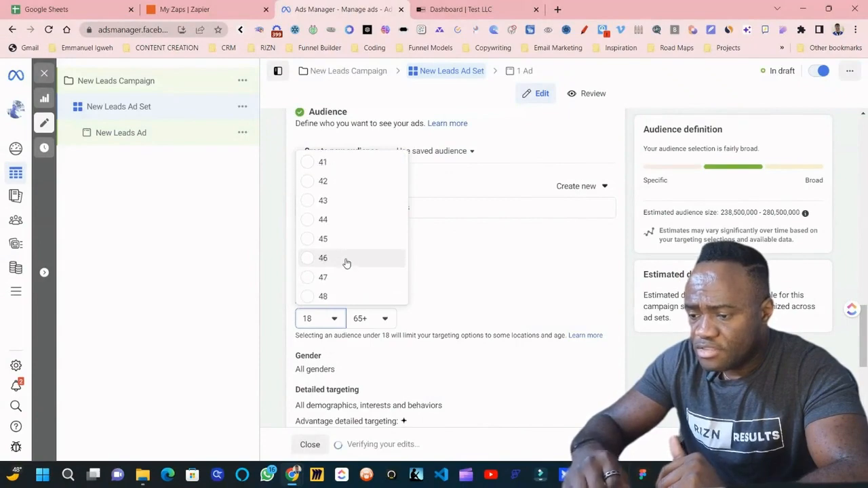
{"action": "scroll", "coordinate": [354, 248], "scroll_direction": "down", "scroll_amount": 1}
{"action": "left_click", "coordinate": [341, 271]}
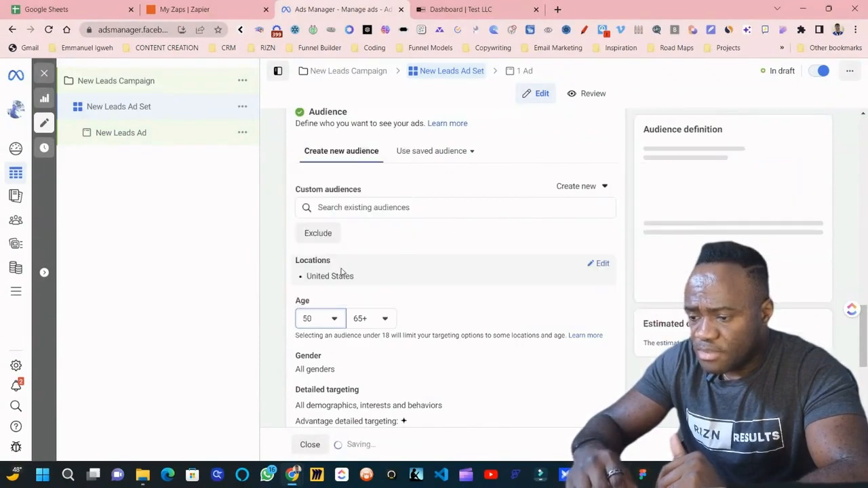
Step: Find "high school" in the audience's detailed targeting and add the education level High school grad
{"action": "scroll", "coordinate": [342, 270], "scroll_direction": "down", "scroll_amount": 2}
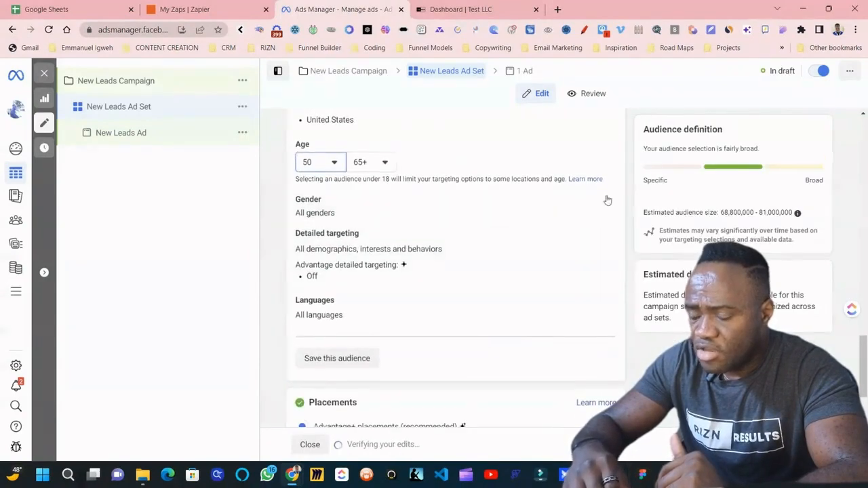
{"action": "left_click", "coordinate": [600, 236]}
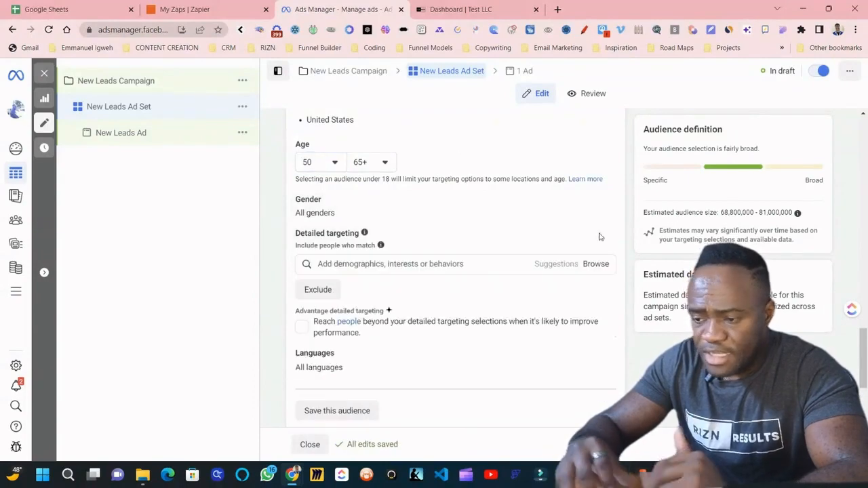
{"action": "left_click", "coordinate": [323, 264]}
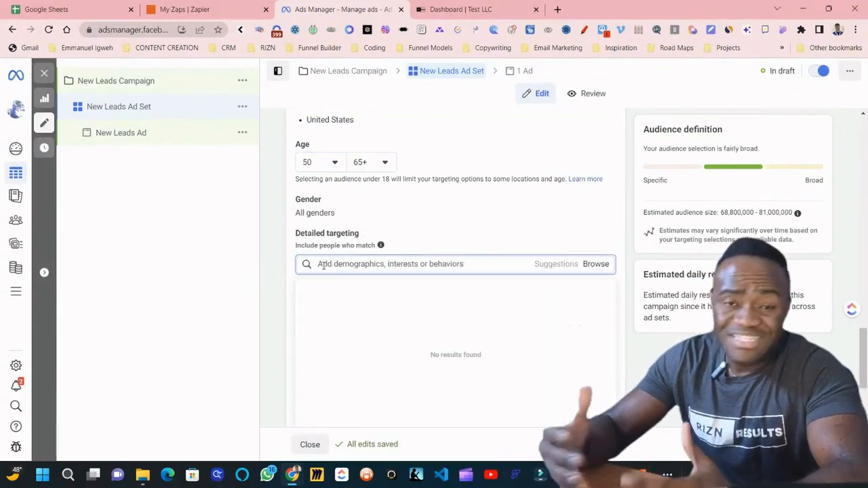
{"action": "type", "text": "high "}
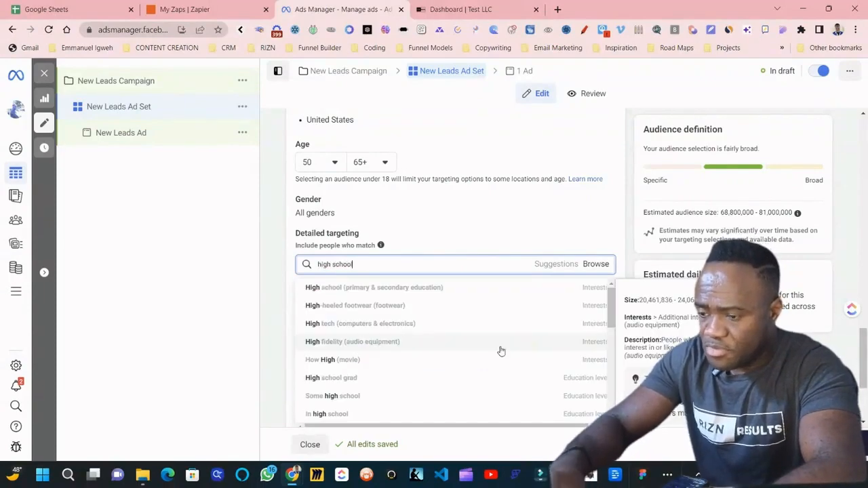
{"action": "type", "text": "school"}
{"action": "left_click", "coordinate": [444, 309]}
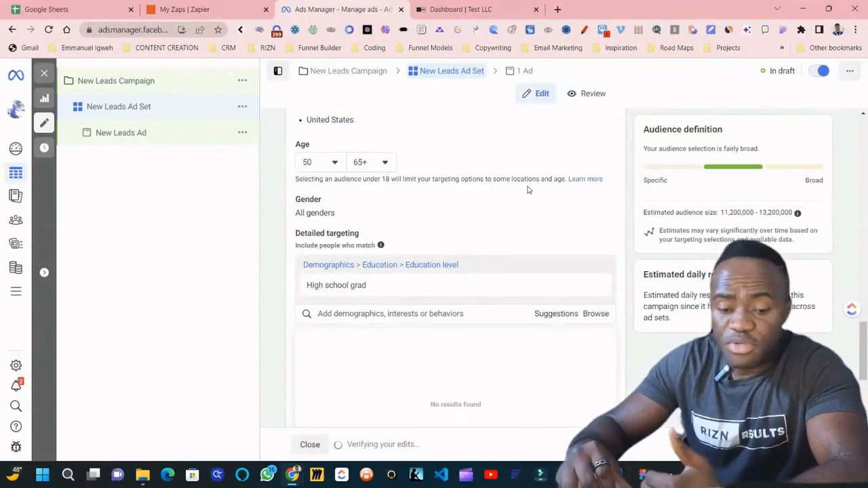
Step: Enable Advantage detailed targeting to reach people beyond the detailed targeting selections
{"action": "scroll", "coordinate": [528, 190], "scroll_direction": "down", "scroll_amount": 1}
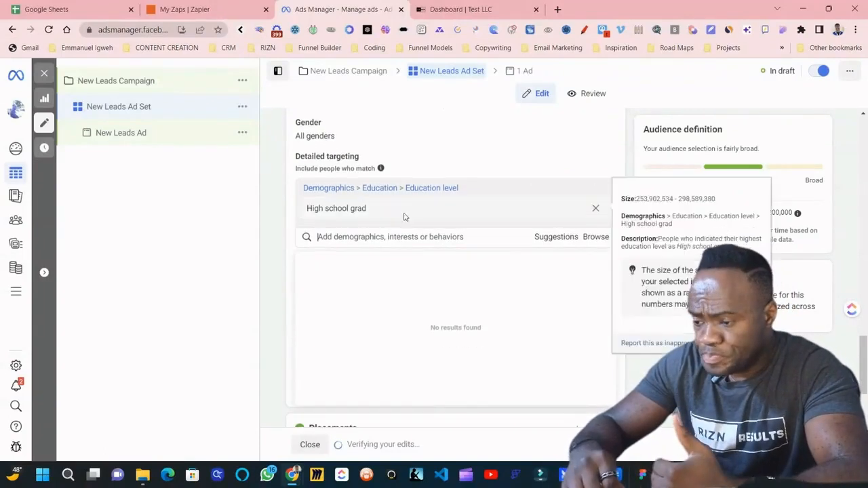
{"action": "left_click", "coordinate": [298, 234]}
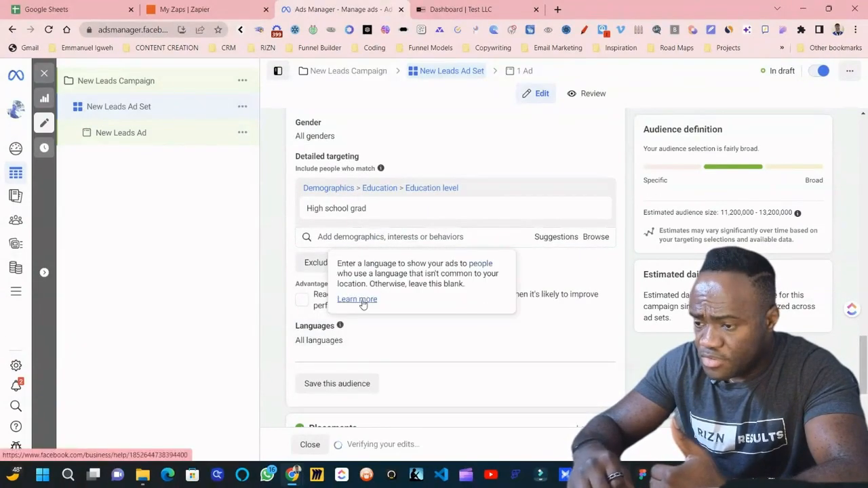
{"action": "left_click", "coordinate": [302, 300]}
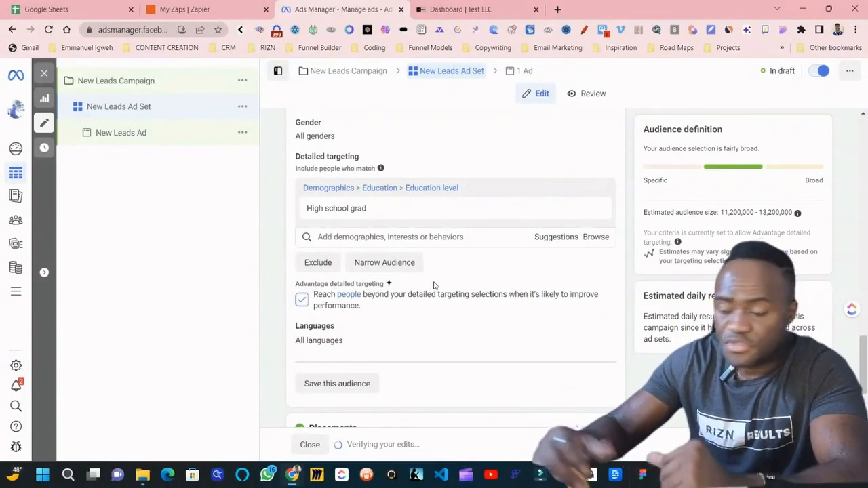
Step: Restrict the audience's languages to English (US)
{"action": "scroll", "coordinate": [468, 295], "scroll_direction": "down", "scroll_amount": 3}
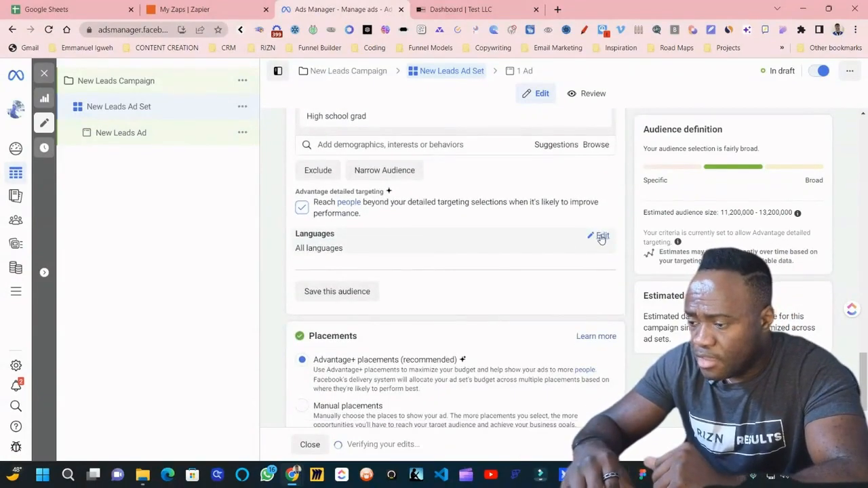
{"action": "left_click", "coordinate": [600, 237]}
{"action": "left_click", "coordinate": [445, 253]}
{"action": "type", "text": "english"}
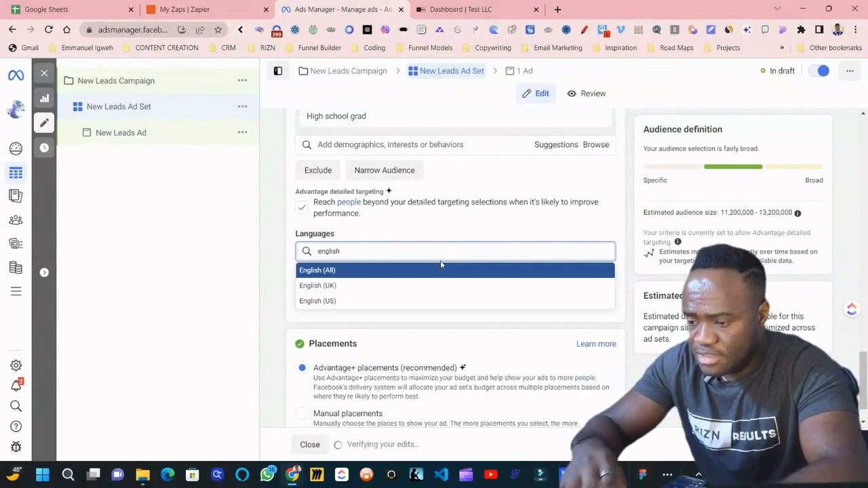
{"action": "left_click", "coordinate": [423, 301]}
Step: Switch to manual placements and deselect Stories and Reels, In-stream ads for videos and reels, Search results, and Apps and sites
{"action": "scroll", "coordinate": [426, 295], "scroll_direction": "down", "scroll_amount": 1}
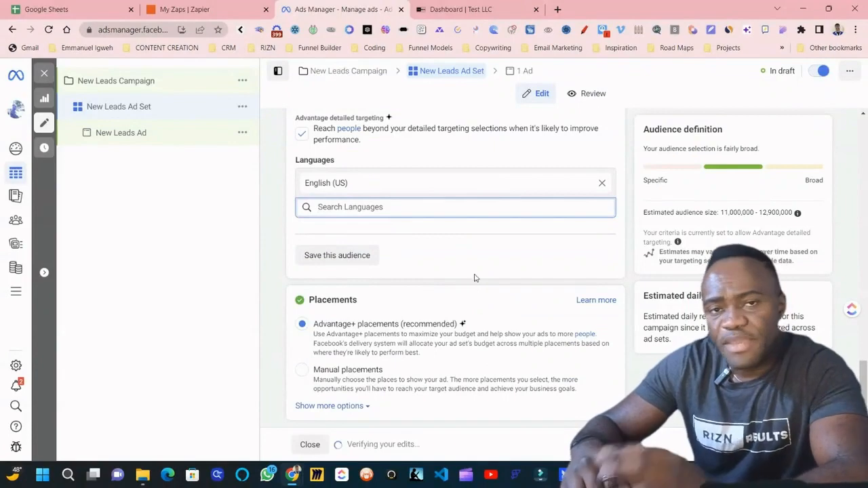
{"action": "left_click", "coordinate": [302, 370]}
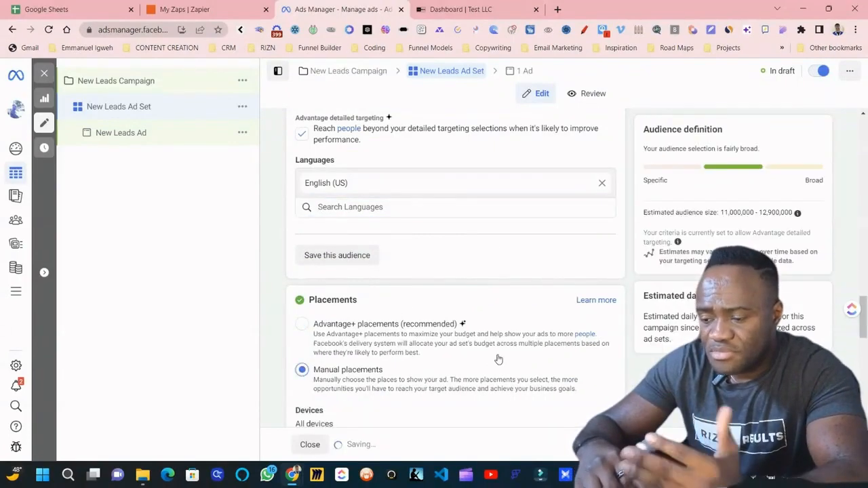
{"action": "scroll", "coordinate": [498, 360], "scroll_direction": "down", "scroll_amount": 5}
{"action": "scroll", "coordinate": [369, 332], "scroll_direction": "down", "scroll_amount": 4}
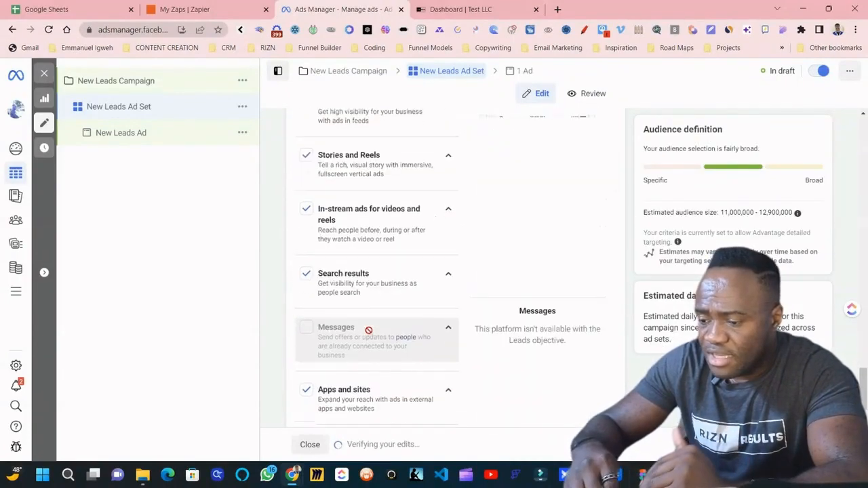
{"action": "scroll", "coordinate": [368, 330], "scroll_direction": "up", "scroll_amount": 1}
{"action": "left_click", "coordinate": [308, 178]}
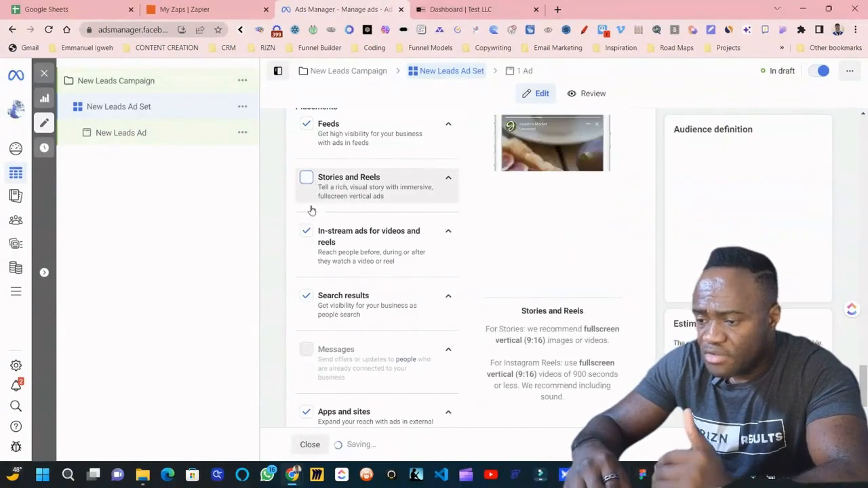
{"action": "left_click", "coordinate": [307, 231]}
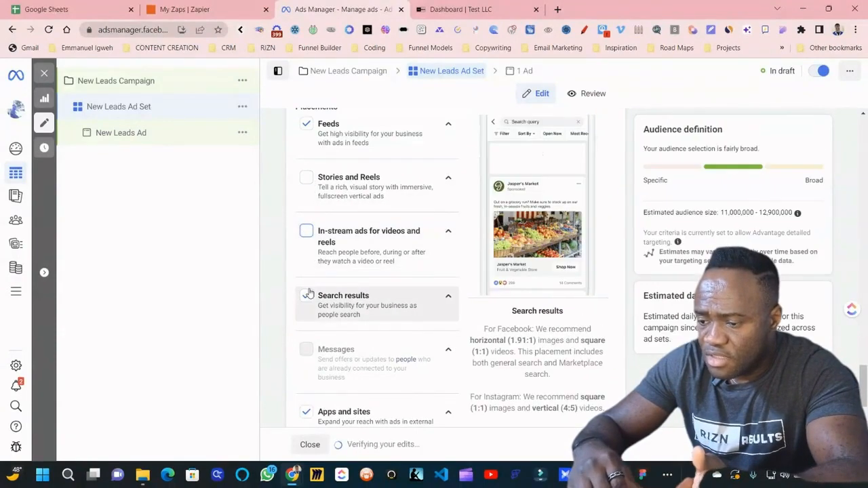
{"action": "left_click", "coordinate": [308, 295]}
{"action": "scroll", "coordinate": [309, 312], "scroll_direction": "down", "scroll_amount": 2}
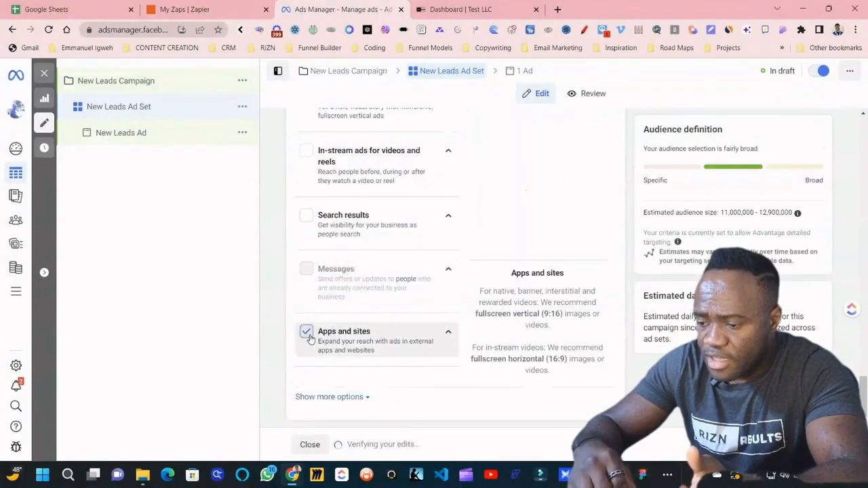
{"action": "left_click", "coordinate": [307, 333]}
{"action": "scroll", "coordinate": [400, 308], "scroll_direction": "up", "scroll_amount": 5}
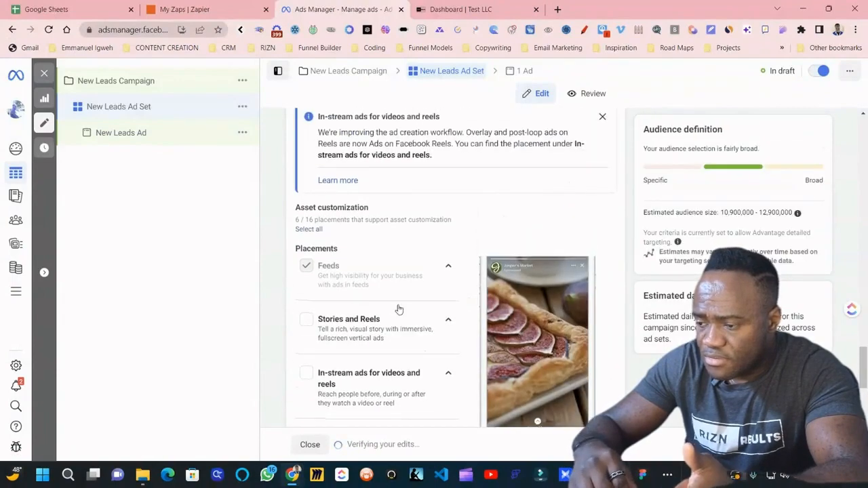
{"action": "scroll", "coordinate": [399, 310], "scroll_direction": "down", "scroll_amount": 5}
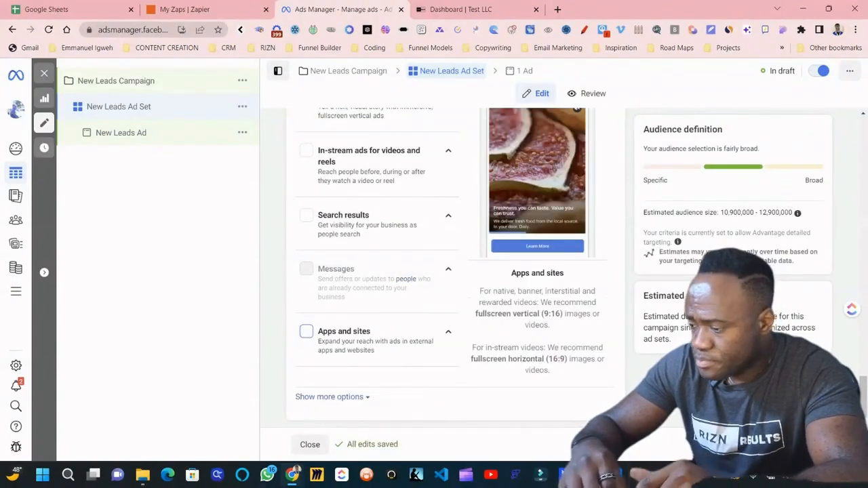
Step: Continue to the New Leads Ad and go through its identity settings to the Ad setup section
{"action": "left_click", "coordinate": [809, 445]}
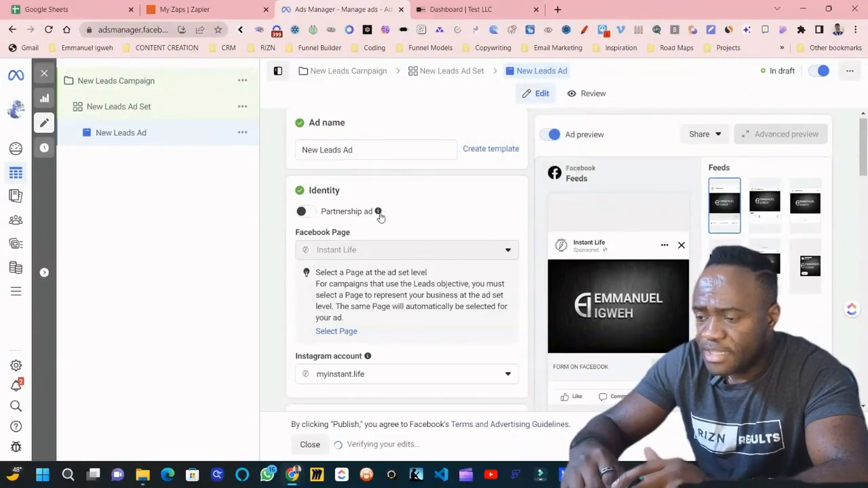
{"action": "mouse_move", "coordinate": [379, 215]}
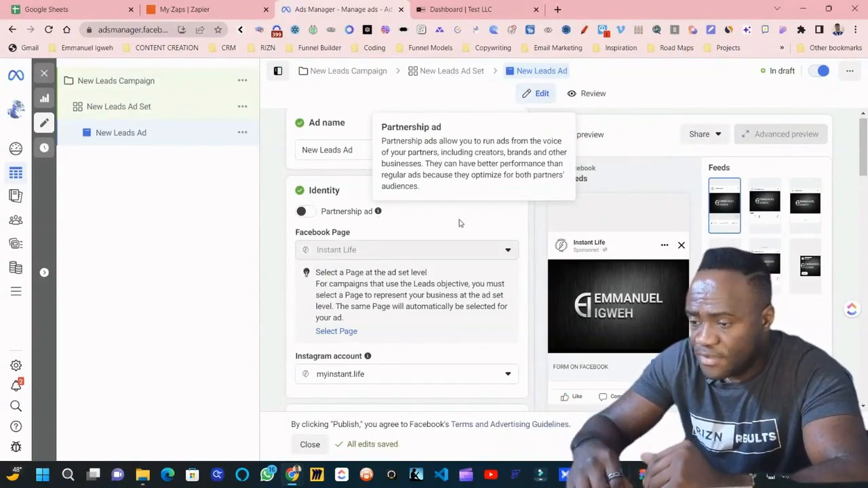
{"action": "scroll", "coordinate": [465, 222], "scroll_direction": "down", "scroll_amount": 2}
{"action": "scroll", "coordinate": [465, 222], "scroll_direction": "down", "scroll_amount": 2}
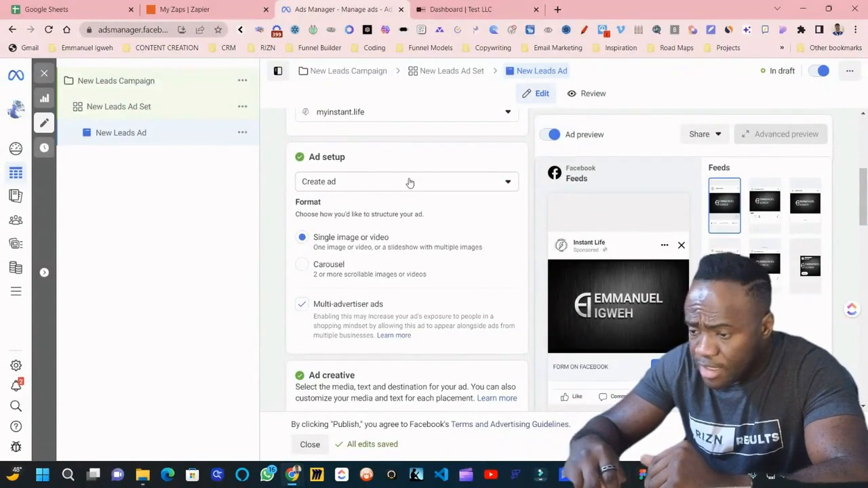
Step: Go through the New Leads Ad's format options and Ad creative section to its primary text field
{"action": "scroll", "coordinate": [430, 276], "scroll_direction": "down", "scroll_amount": 2}
{"action": "scroll", "coordinate": [430, 276], "scroll_direction": "up", "scroll_amount": 2}
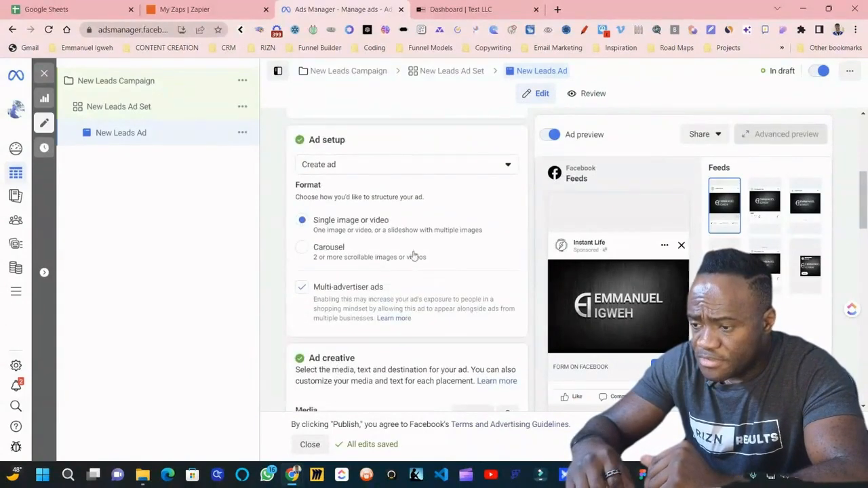
{"action": "scroll", "coordinate": [442, 266], "scroll_direction": "down", "scroll_amount": 3}
{"action": "scroll", "coordinate": [442, 322], "scroll_direction": "down", "scroll_amount": 1}
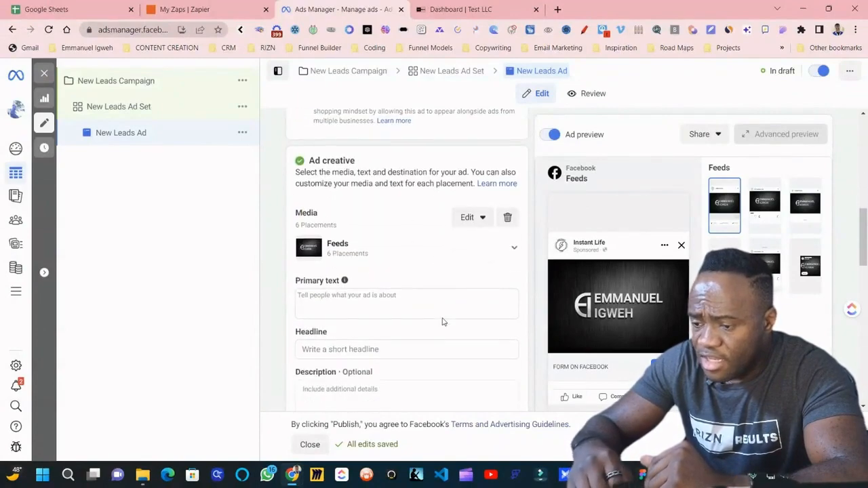
{"action": "left_click", "coordinate": [361, 300]}
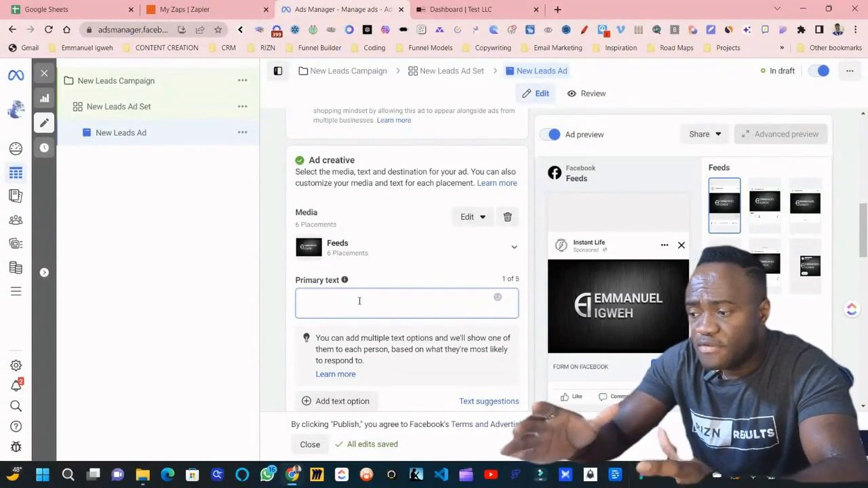
{"action": "key", "text": "ctrl+m"}
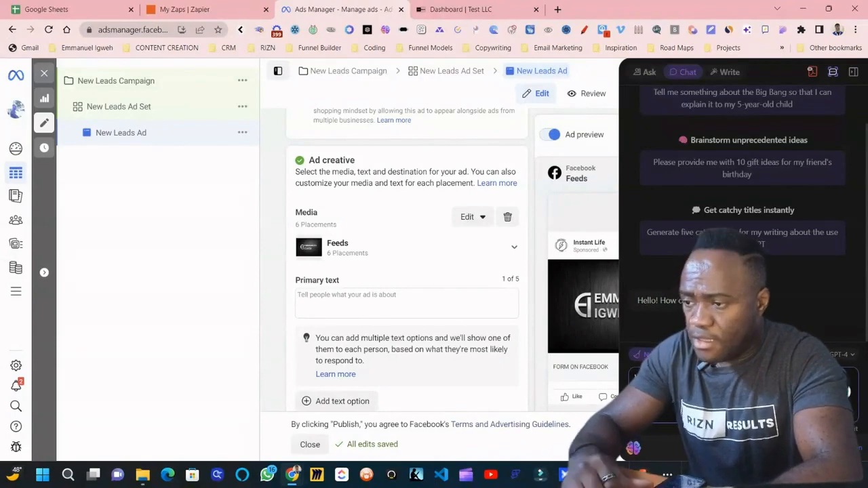
Step: Open the Facebook Ad Library in a new browser tab
{"action": "left_click", "coordinate": [557, 8]}
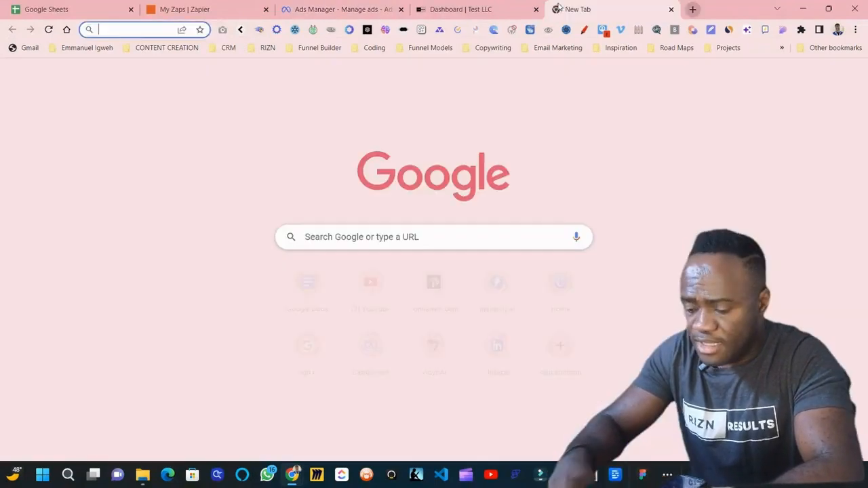
{"action": "type", "text": "face"}
{"action": "key", "text": "Return"}
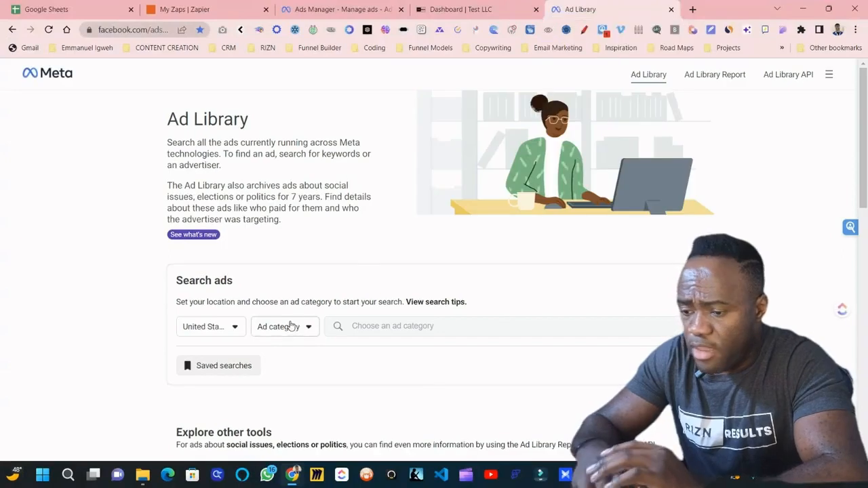
Step: Search all ads in the Ad Library for "Final Expense"
{"action": "left_click", "coordinate": [290, 326]}
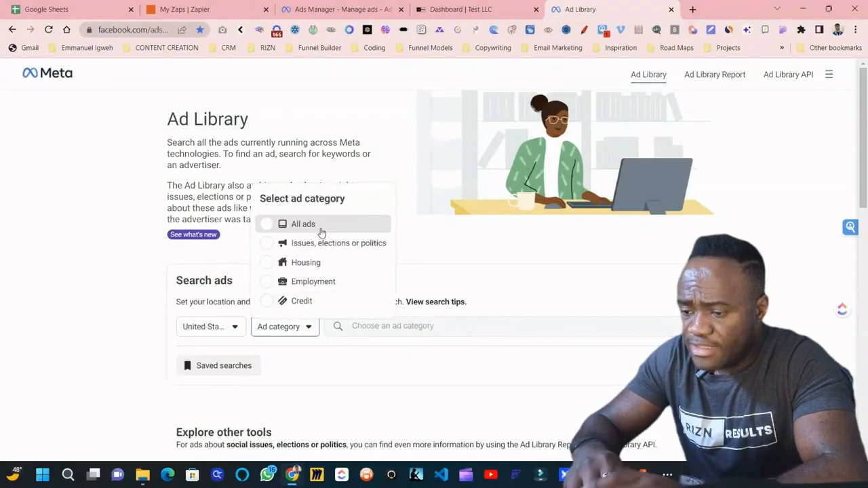
{"action": "left_click", "coordinate": [322, 233]}
{"action": "left_click", "coordinate": [392, 326]}
{"action": "type", "text": "F"}
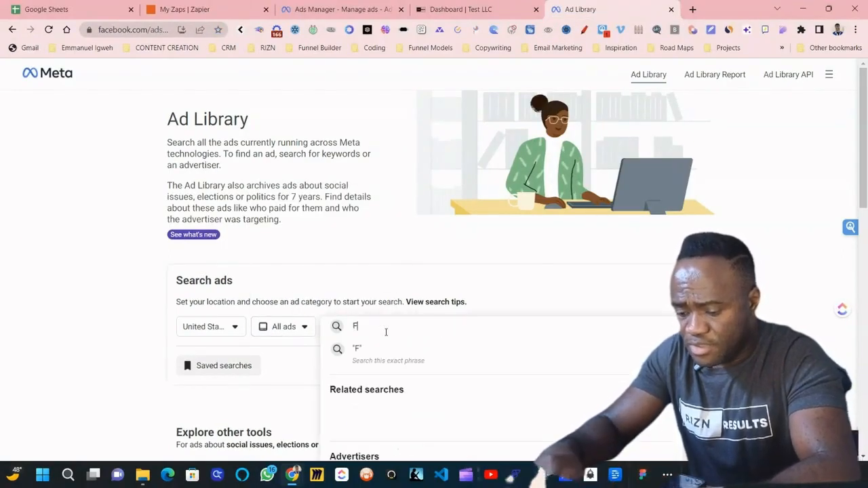
{"action": "type", "text": "inal Expense"}
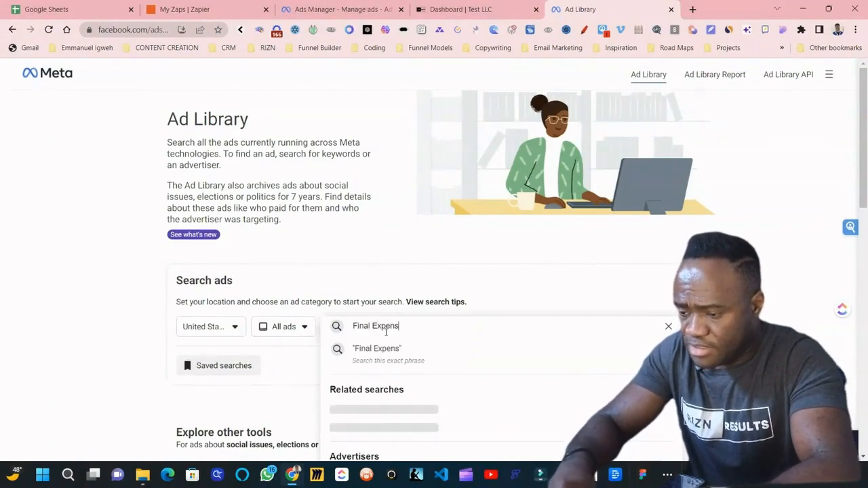
{"action": "key", "text": "Return"}
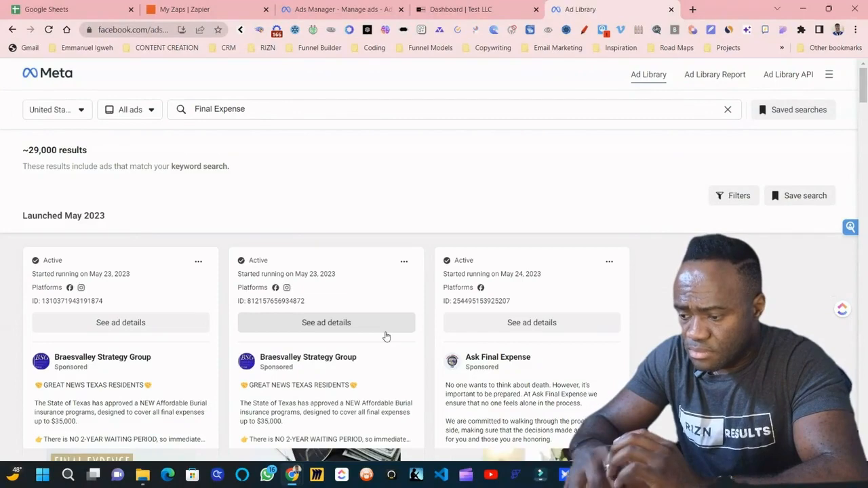
Step: Filter the search results to active ads with impressions on or before Apr 26, 2023
{"action": "scroll", "coordinate": [386, 334], "scroll_direction": "down", "scroll_amount": 2}
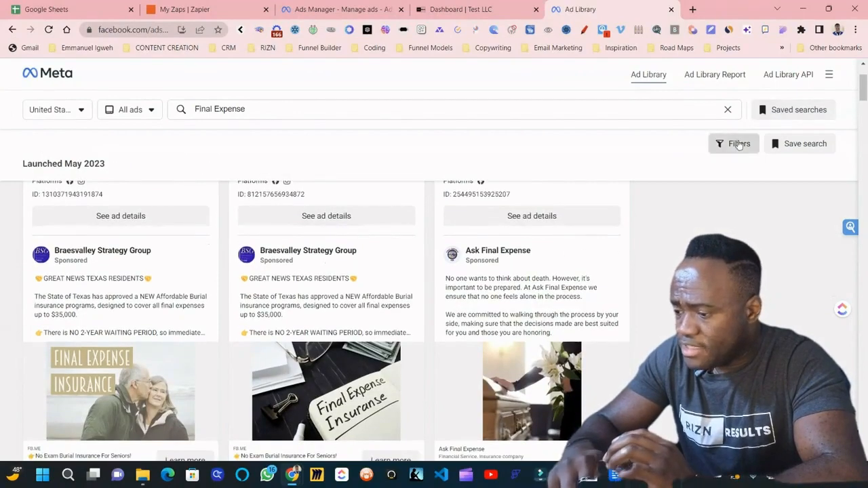
{"action": "left_click", "coordinate": [740, 144]}
{"action": "left_click", "coordinate": [466, 304]}
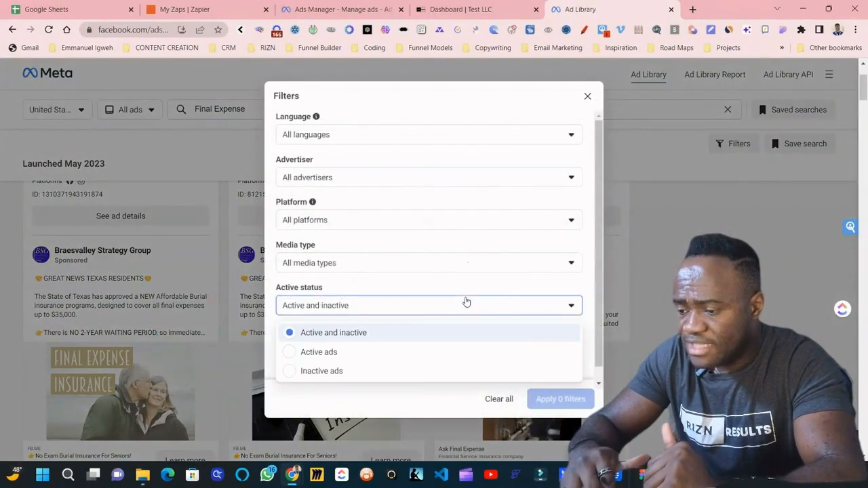
{"action": "left_click", "coordinate": [387, 356]}
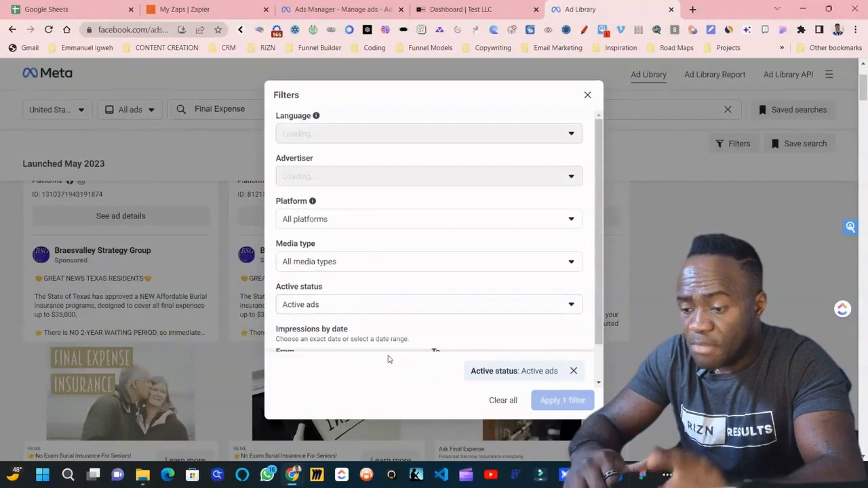
{"action": "scroll", "coordinate": [409, 297], "scroll_direction": "down", "scroll_amount": 3}
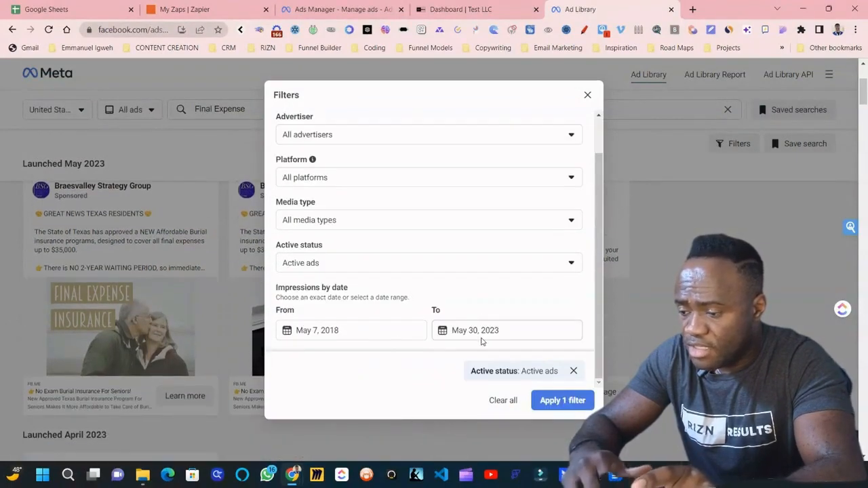
{"action": "left_click", "coordinate": [483, 329]}
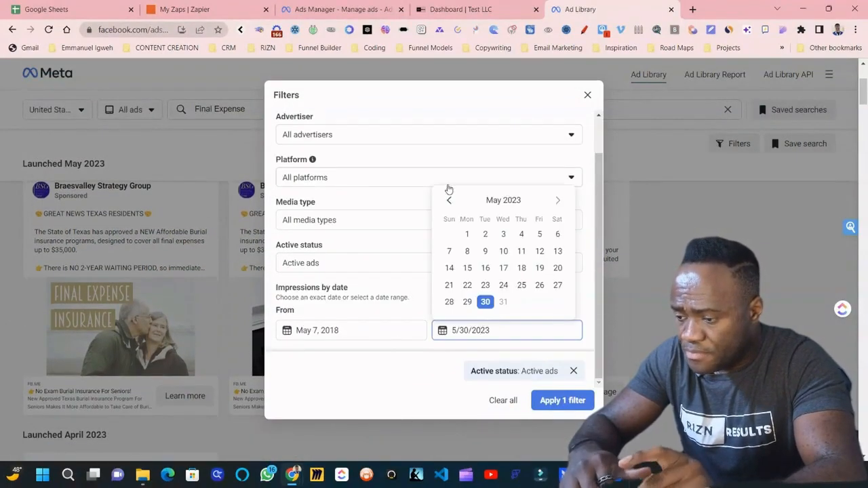
{"action": "left_click", "coordinate": [447, 201]}
{"action": "left_click", "coordinate": [501, 286]}
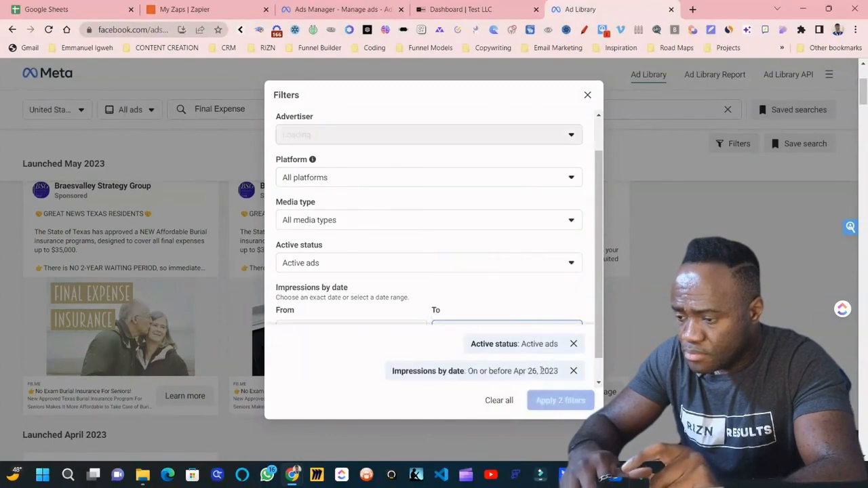
{"action": "left_click", "coordinate": [546, 407]}
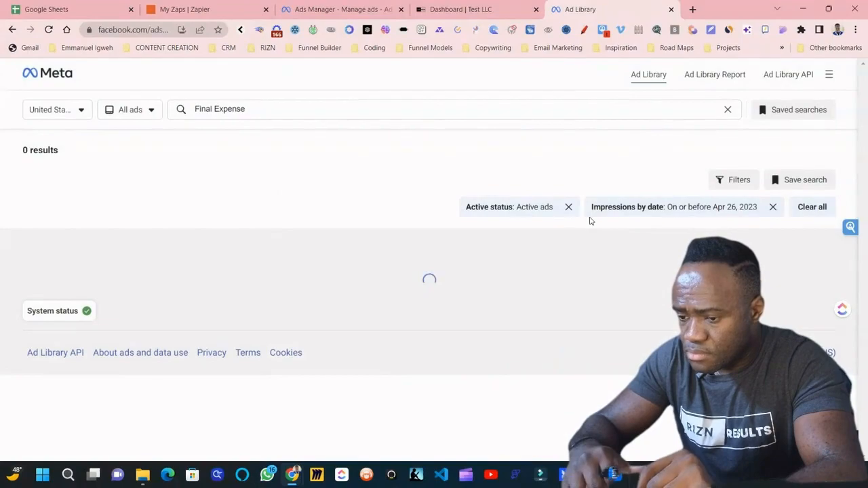
Step: Browse the filtered ads and copy the text of the burial insurance ad addressed to seniors
{"action": "scroll", "coordinate": [284, 282], "scroll_direction": "down", "scroll_amount": 1}
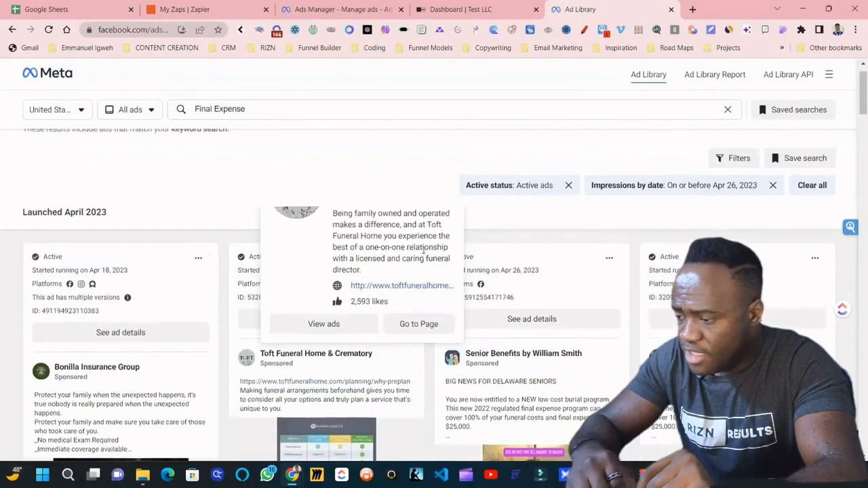
{"action": "scroll", "coordinate": [424, 254], "scroll_direction": "down", "scroll_amount": 3}
{"action": "scroll", "coordinate": [423, 254], "scroll_direction": "down", "scroll_amount": 3}
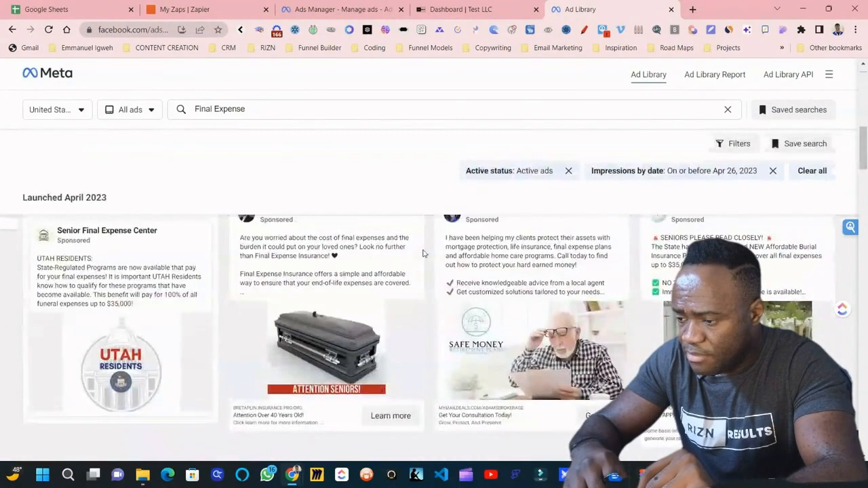
{"action": "scroll", "coordinate": [699, 236], "scroll_direction": "up", "scroll_amount": 1}
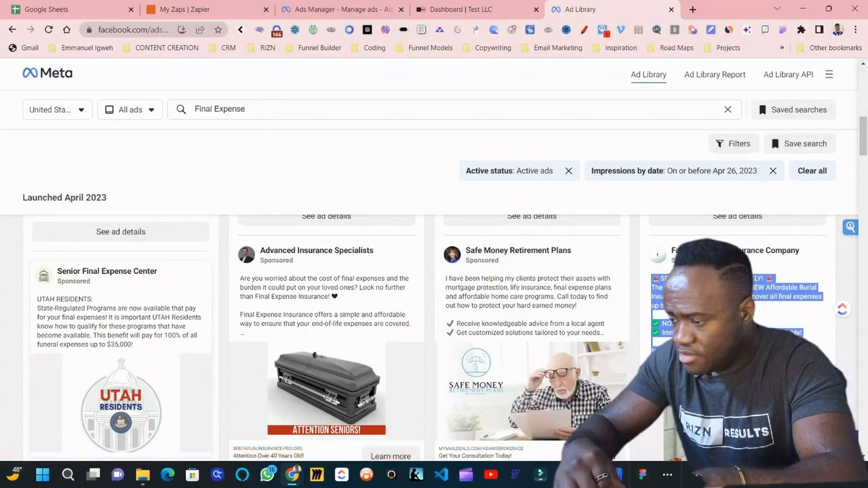
Step: Open ChatGPT in a new browser tab and log in with the Google account
{"action": "left_click", "coordinate": [693, 10]}
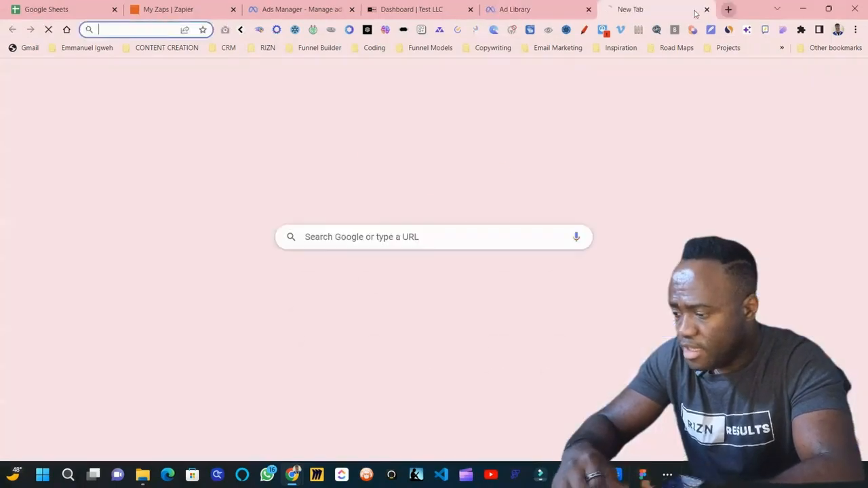
{"action": "type", "text": "chat"}
{"action": "key", "text": "Return"}
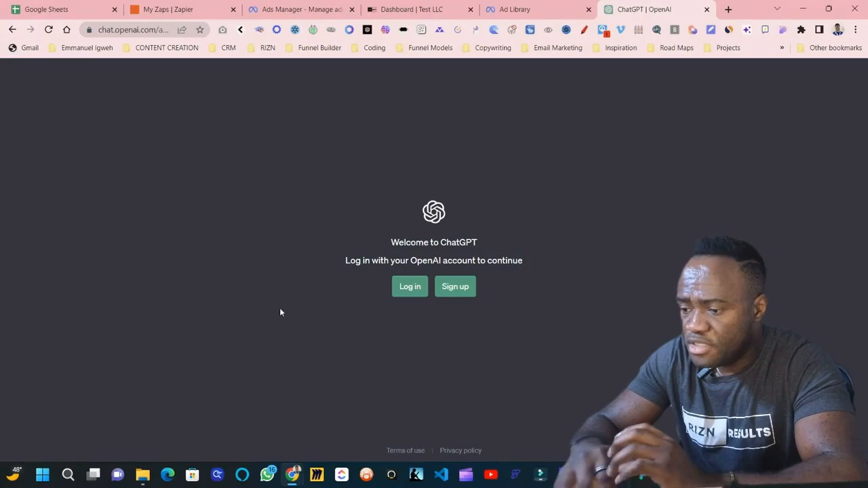
{"action": "left_click", "coordinate": [422, 291]}
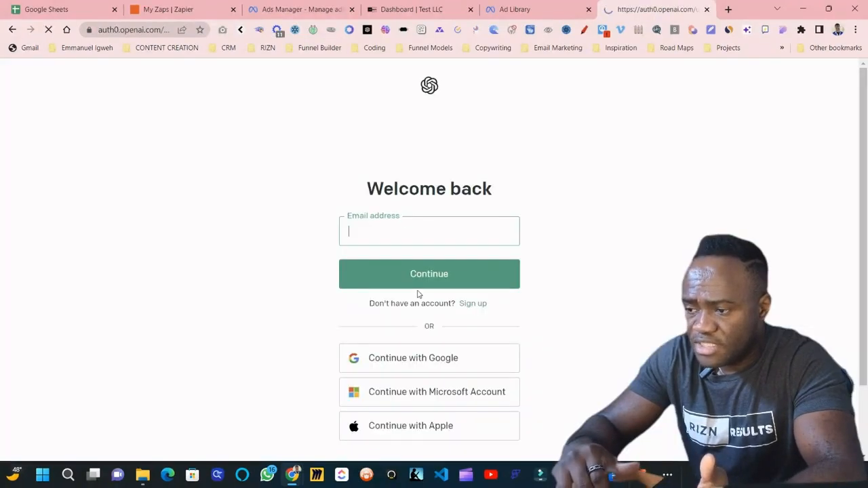
{"action": "key", "text": "alt+q"}
{"action": "left_click", "coordinate": [390, 361]}
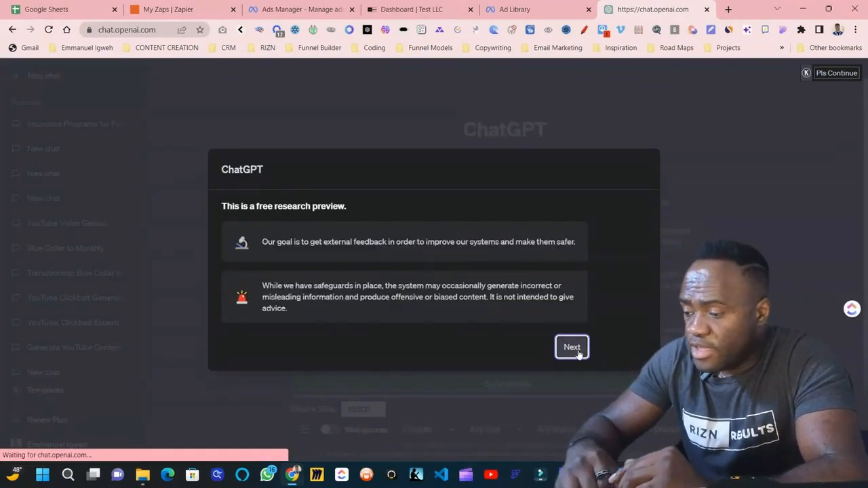
Step: Go through and dismiss ChatGPT's introductory research preview notices
{"action": "left_click", "coordinate": [574, 349]}
{"action": "left_click", "coordinate": [574, 349]}
{"action": "left_click", "coordinate": [573, 348]}
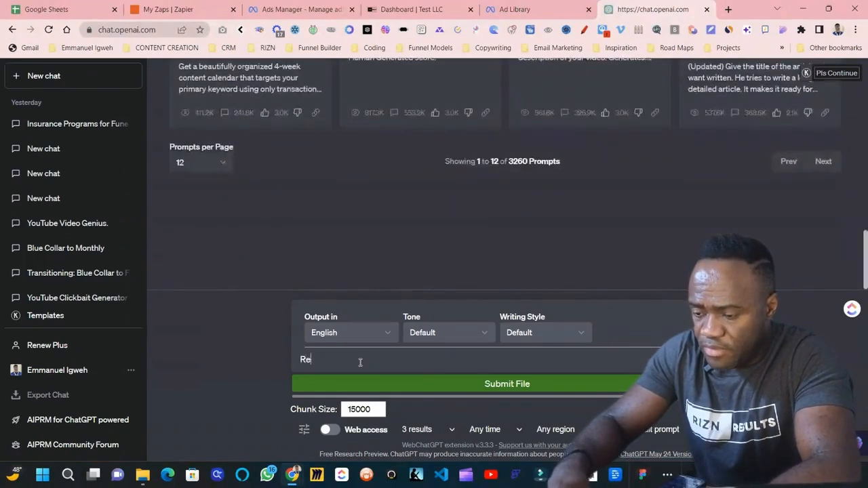
Step: Send ChatGPT the prompt "Rewrite the following Ad in a different Format, make it more urgent and sound like an announcmenent"
{"action": "left_click", "coordinate": [361, 362]}
{"action": "type", "text": "Rewrite the f"}
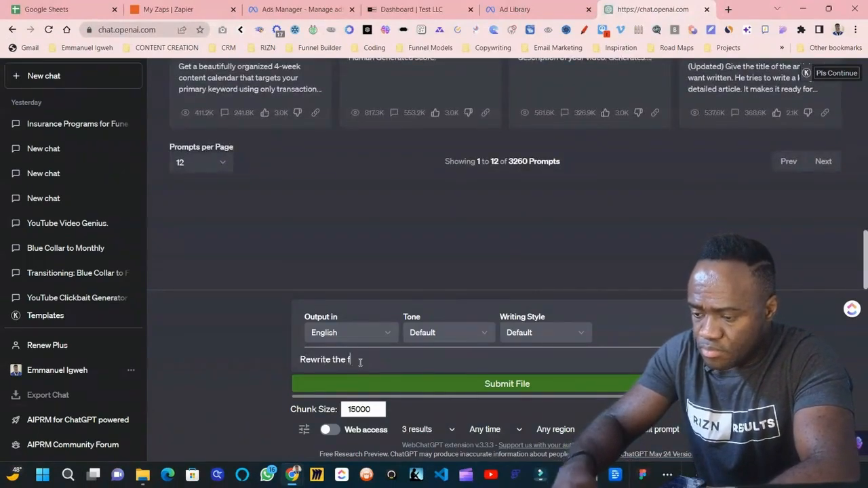
{"action": "type", "text": "ollowing A"}
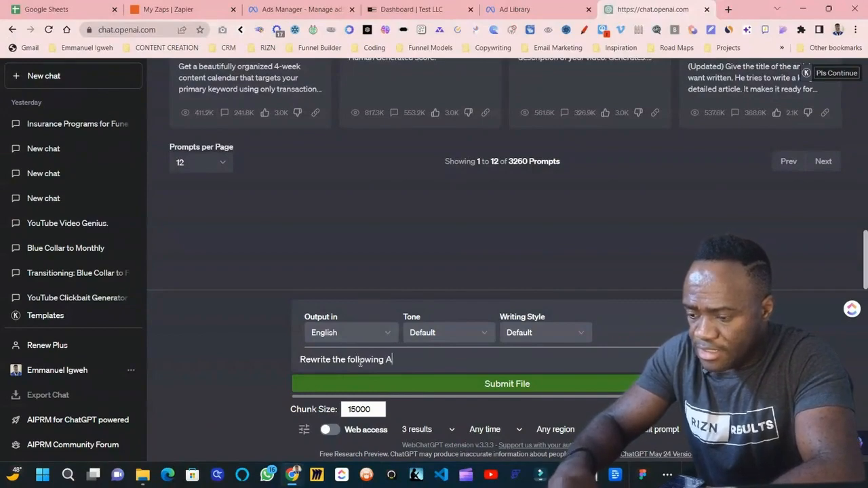
{"action": "type", "text": "d in a differe"}
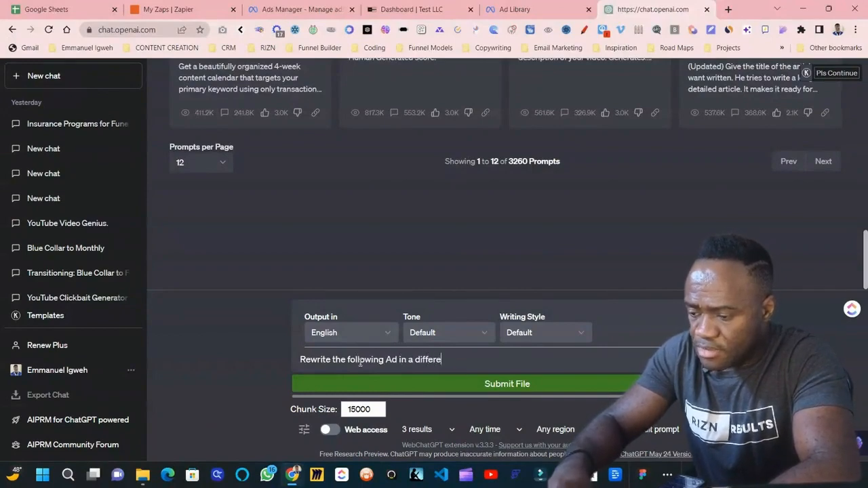
{"action": "type", "text": "nt Format"}
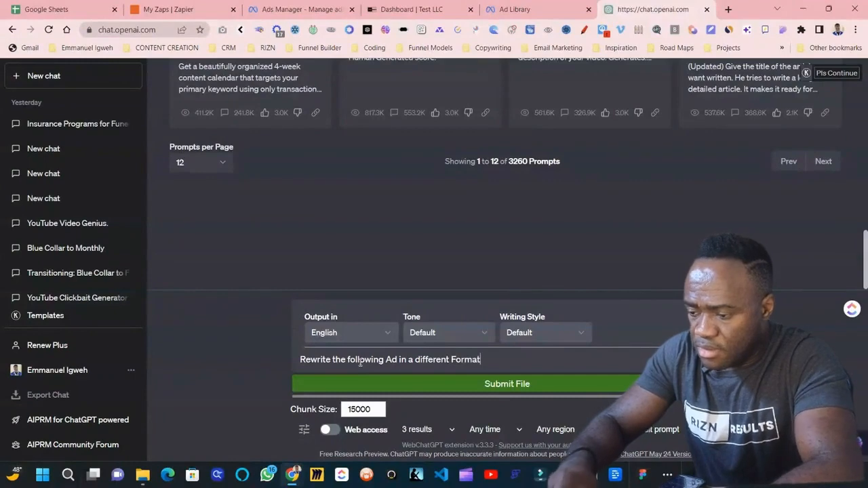
{"action": "type", "text": ", make it more urgent and sound like an an"}
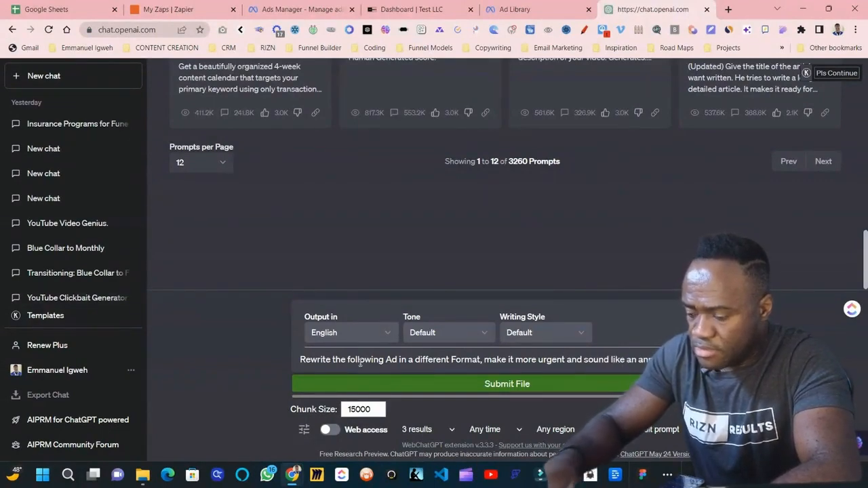
{"action": "key", "text": "Return"}
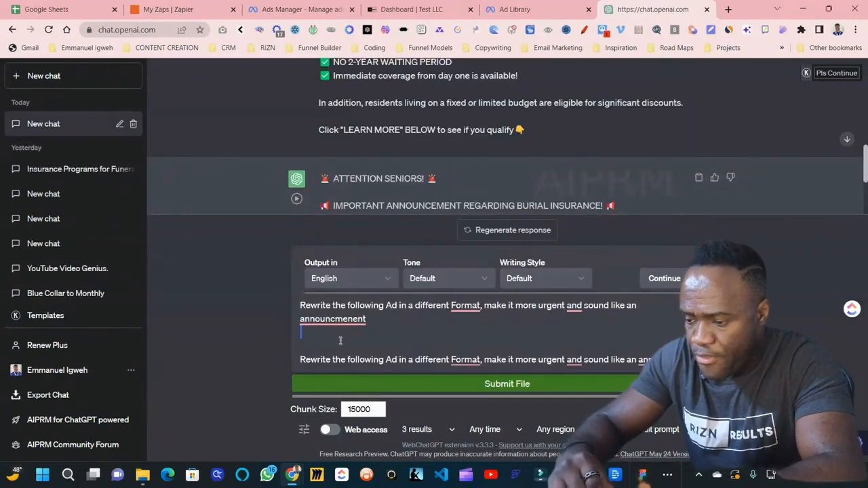
Step: Remove the duplicated line from the new prompt and append the copied "SENIORS PLEASE READ CLOSELY!" ad text after the rewrite instruction
{"action": "left_click_drag", "start_coordinate": [340, 340], "coordinate": [692, 363]}
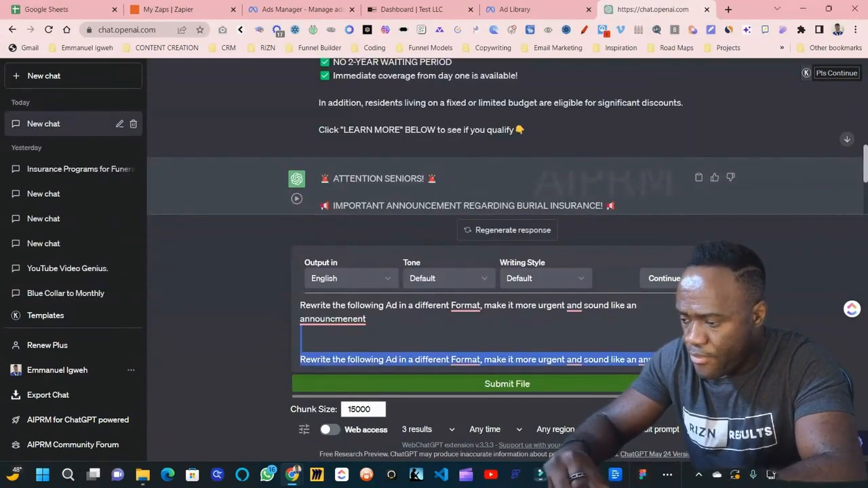
{"action": "key", "text": "BackSpace"}
{"action": "scroll", "coordinate": [641, 125], "scroll_direction": "up", "scroll_amount": 3}
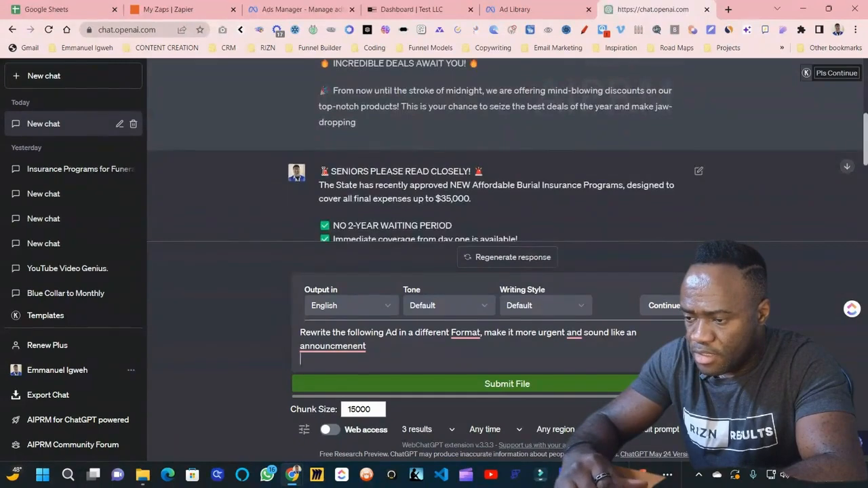
{"action": "left_click_drag", "start_coordinate": [321, 170], "coordinate": [521, 215]}
{"action": "key", "text": "ctrl+c"}
{"action": "left_click", "coordinate": [418, 348]}
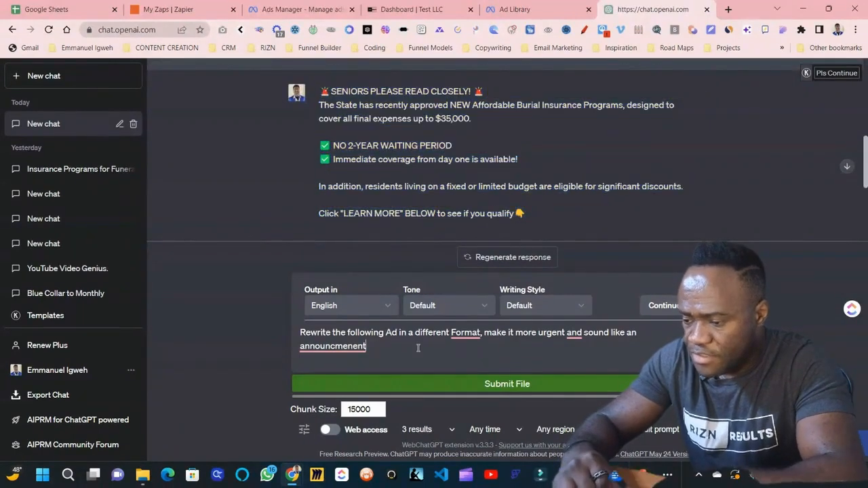
{"action": "key", "text": "ctrl+v"}
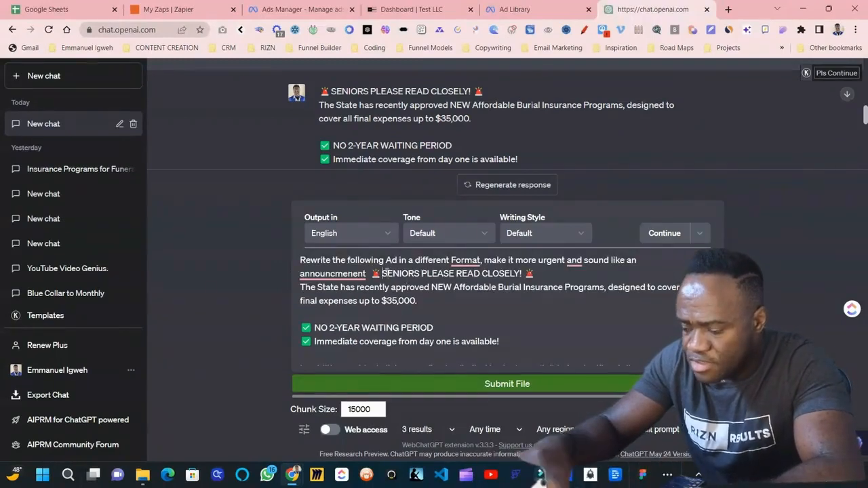
Step: Insert "FLORIDA" before "SENIORS PLEASE READ CLOSELY!" in the prompt, submit it and read through the rewritten ad
{"action": "type", "text": "FLORIDA"}
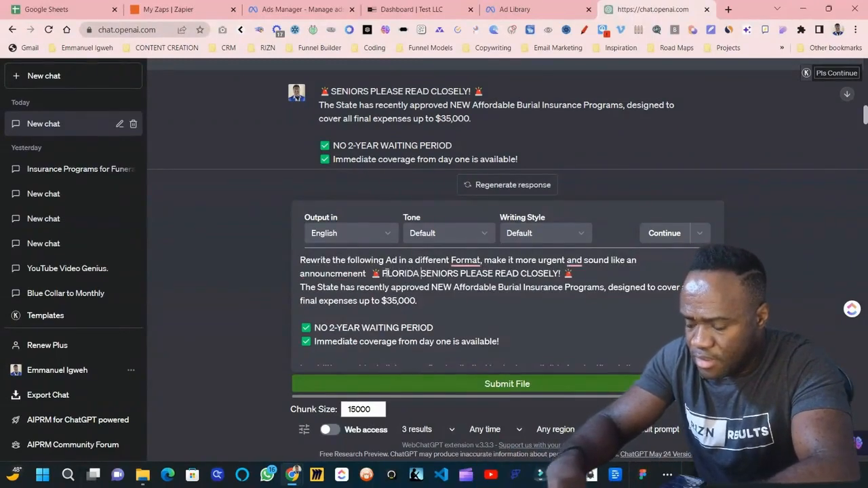
{"action": "key", "text": "Return"}
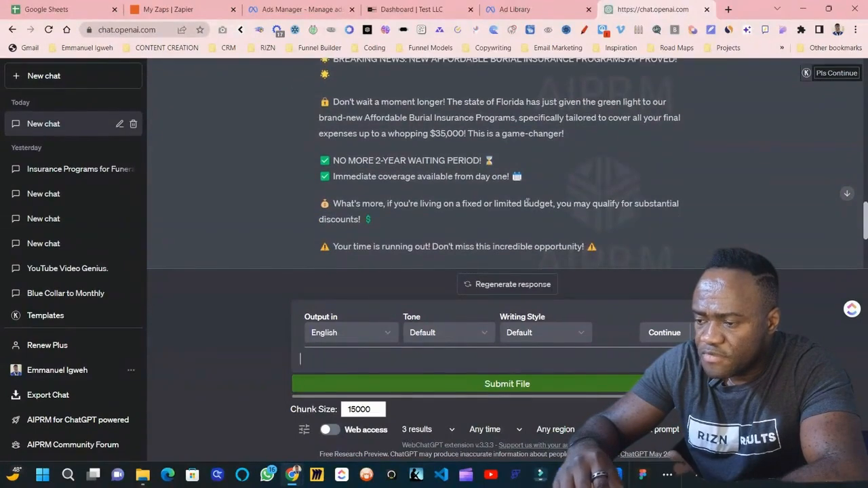
{"action": "scroll", "coordinate": [528, 203], "scroll_direction": "down", "scroll_amount": 1}
{"action": "scroll", "coordinate": [529, 204], "scroll_direction": "up", "scroll_amount": 1}
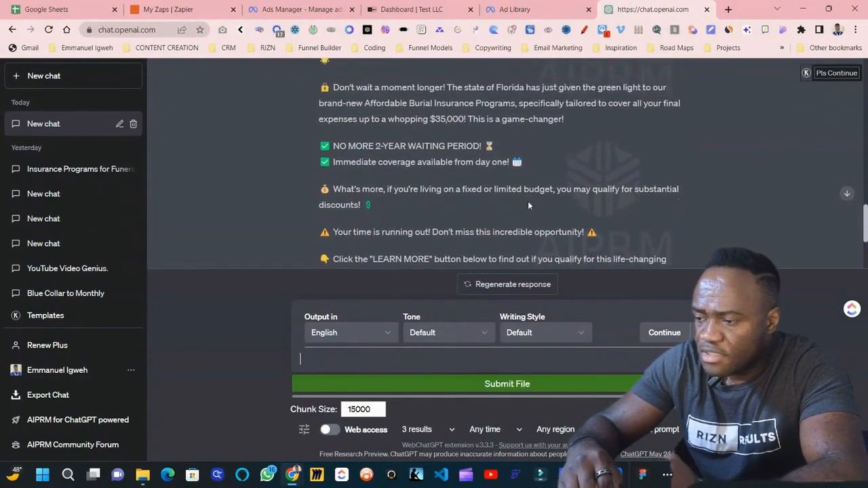
{"action": "scroll", "coordinate": [356, 134], "scroll_direction": "up", "scroll_amount": 1}
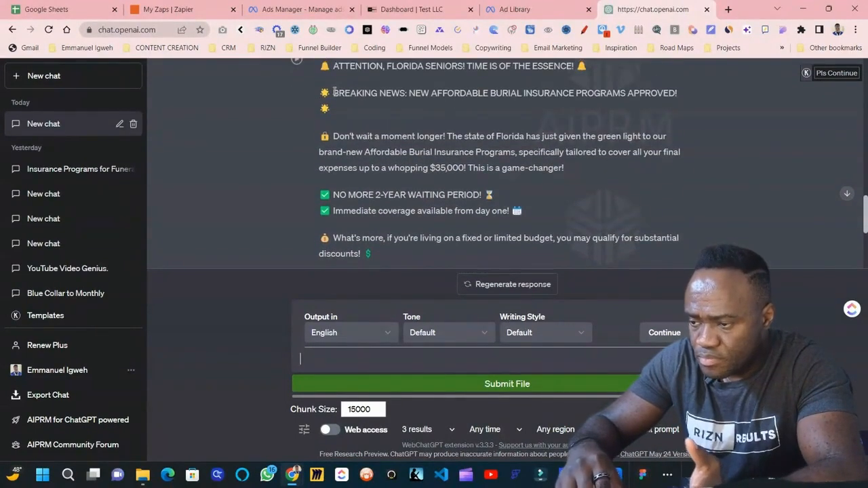
Step: Copy ChatGPT's rewritten Florida seniors ad and paste it as the primary text of New Leads Ad in Ads Manager
{"action": "scroll", "coordinate": [334, 91], "scroll_direction": "up", "scroll_amount": 1}
{"action": "left_click_drag", "start_coordinate": [324, 96], "coordinate": [484, 142]}
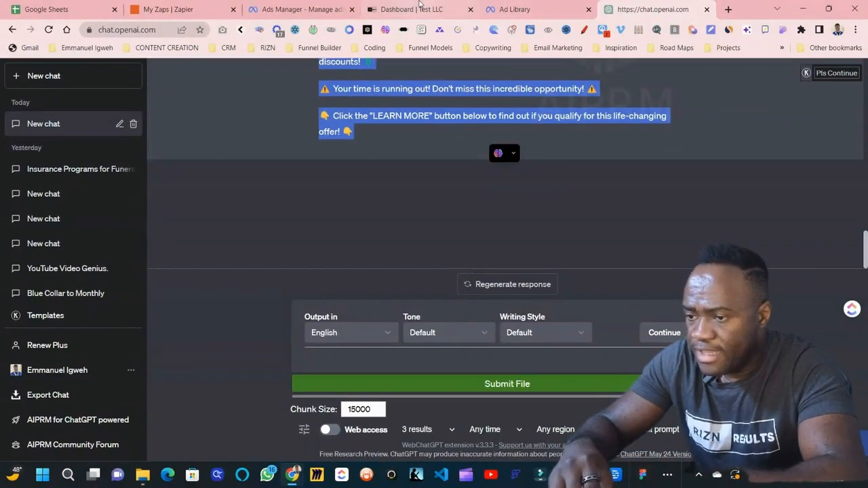
{"action": "left_click", "coordinate": [285, 8]}
{"action": "left_click", "coordinate": [637, 447]}
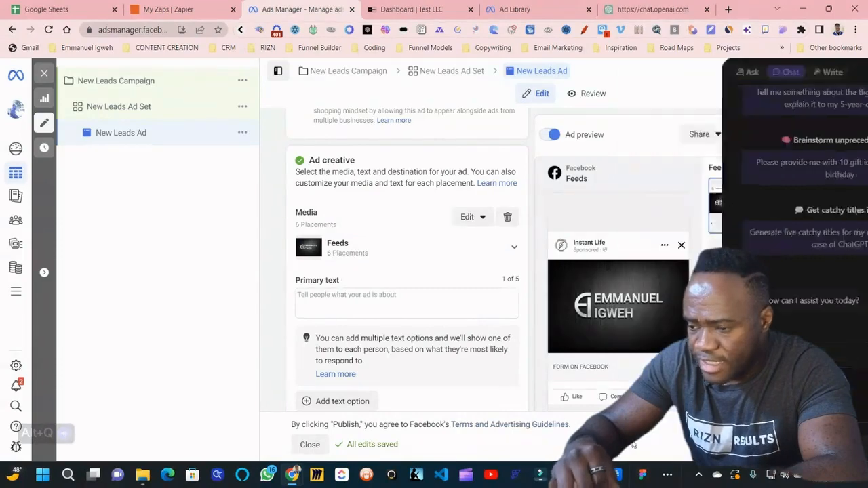
{"action": "left_click", "coordinate": [316, 296]}
{"action": "key", "text": "ctrl+v"}
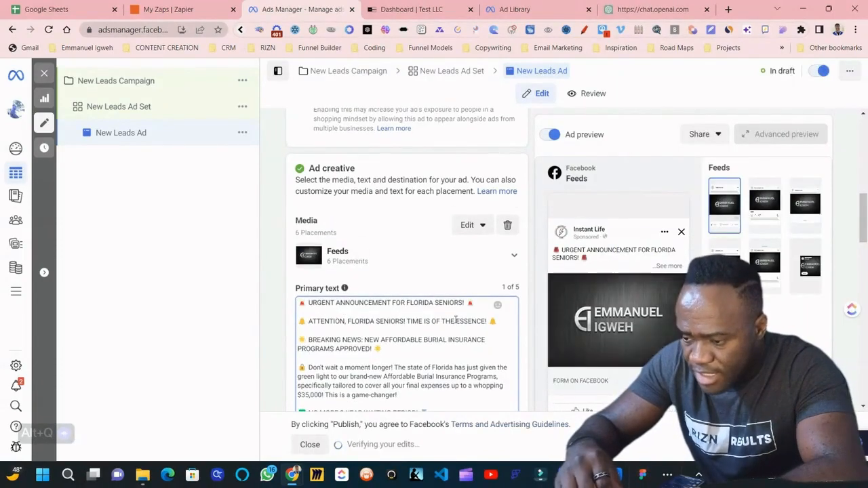
Step: Delete the "ATTENTION, FLORIDA SENIORS!" and "BREAKING NEWS" lines from the primary text and review the remaining copy
{"action": "left_click_drag", "start_coordinate": [383, 350], "coordinate": [293, 313]}
{"action": "key", "text": "BackSpace"}
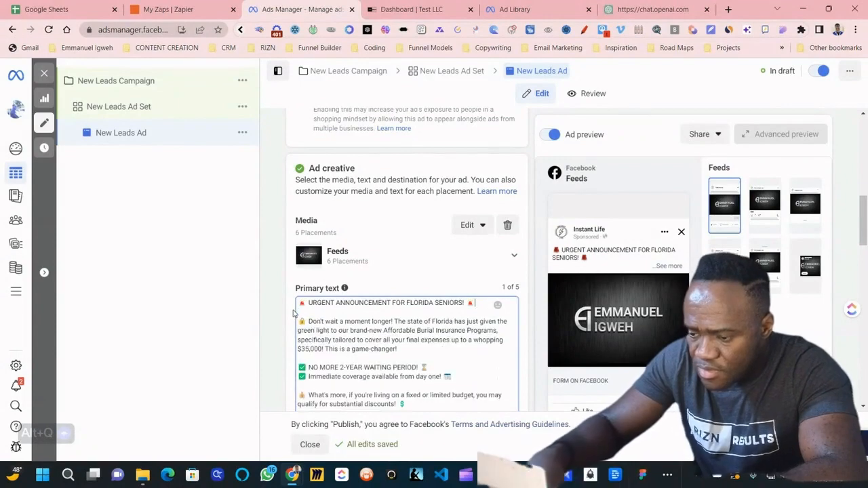
{"action": "scroll", "coordinate": [417, 341], "scroll_direction": "down", "scroll_amount": 1}
{"action": "scroll", "coordinate": [417, 341], "scroll_direction": "down", "scroll_amount": 1}
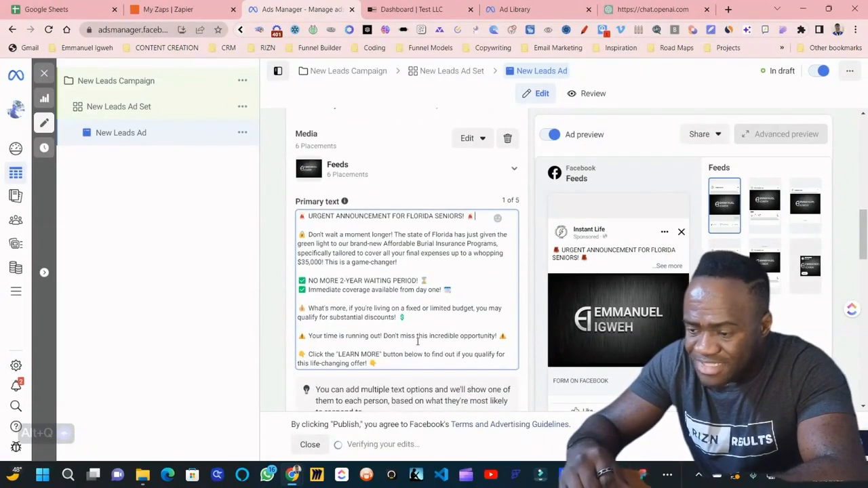
{"action": "scroll", "coordinate": [437, 280], "scroll_direction": "down", "scroll_amount": 1}
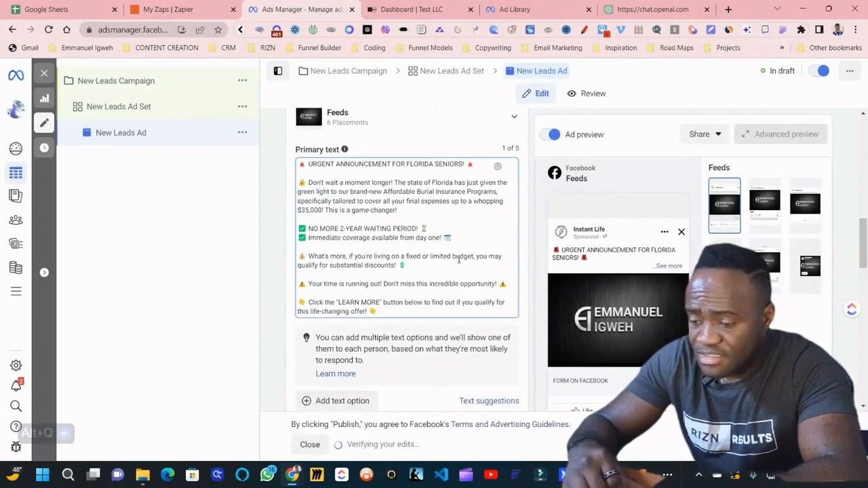
Step: Set the ad's headline to "Big News For Florida Seniors"
{"action": "scroll", "coordinate": [459, 261], "scroll_direction": "down", "scroll_amount": 1}
{"action": "scroll", "coordinate": [430, 238], "scroll_direction": "down", "scroll_amount": 1}
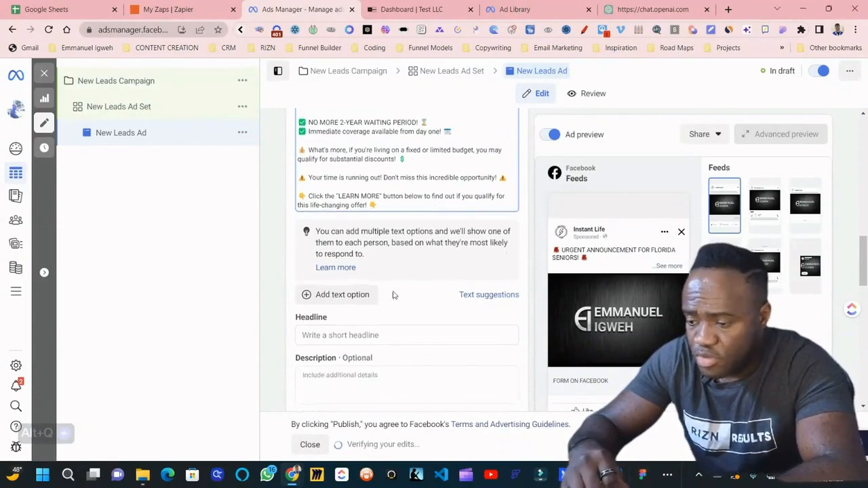
{"action": "left_click", "coordinate": [371, 335]}
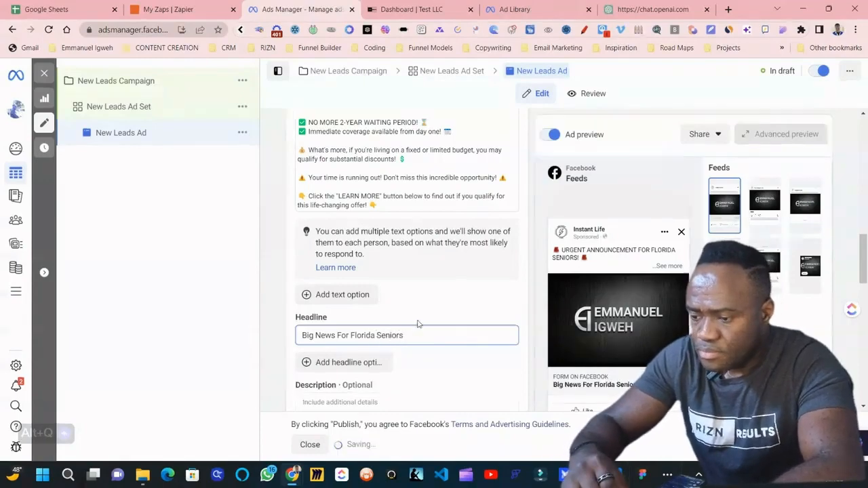
{"action": "scroll", "coordinate": [417, 258], "scroll_direction": "up", "scroll_amount": 3}
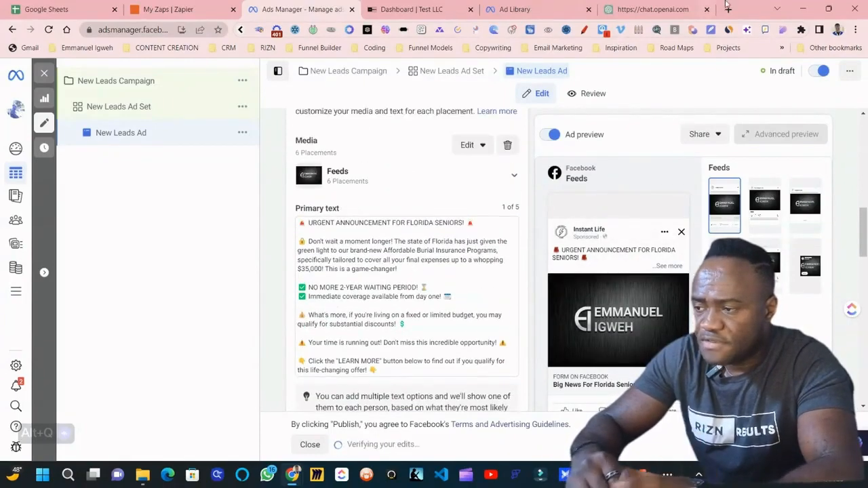
Step: Open the Canva home page in a new browser tab
{"action": "left_click", "coordinate": [730, 10]}
{"action": "type", "text": "cav"}
{"action": "key", "text": "BackSpace"}
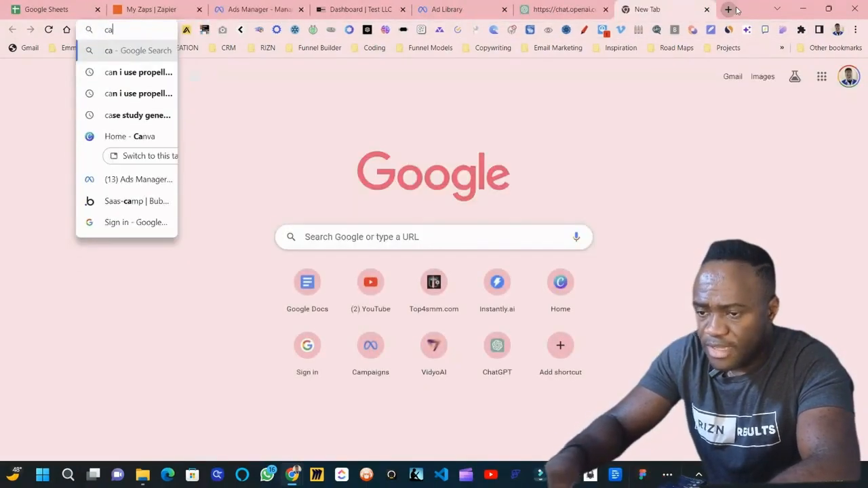
{"action": "type", "text": "nva"}
{"action": "key", "text": "Return"}
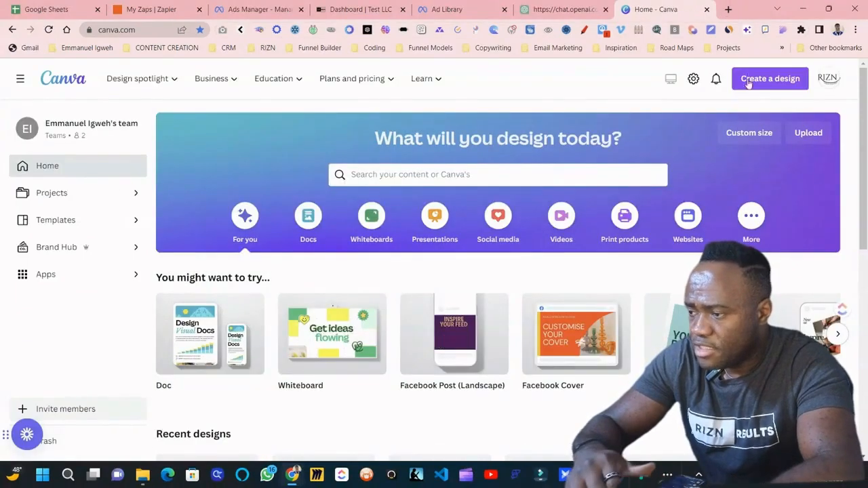
Step: Create a new blank design of the Facebook Ad type
{"action": "left_click", "coordinate": [763, 76]}
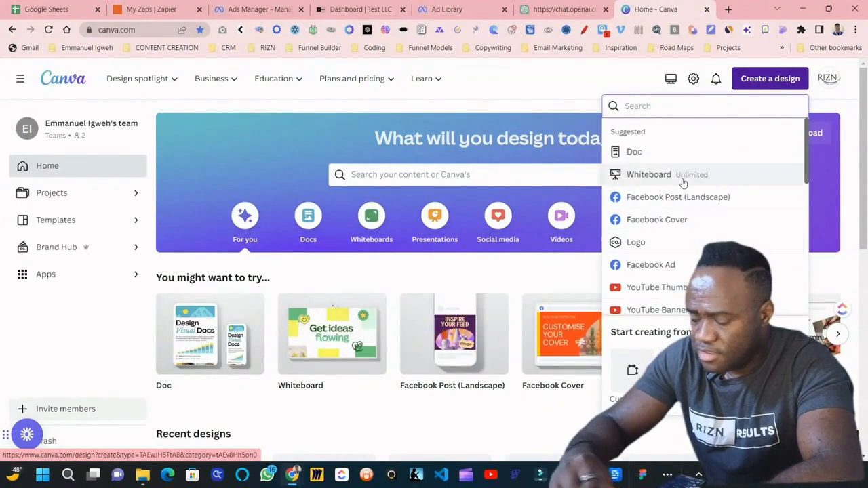
{"action": "type", "text": "face"}
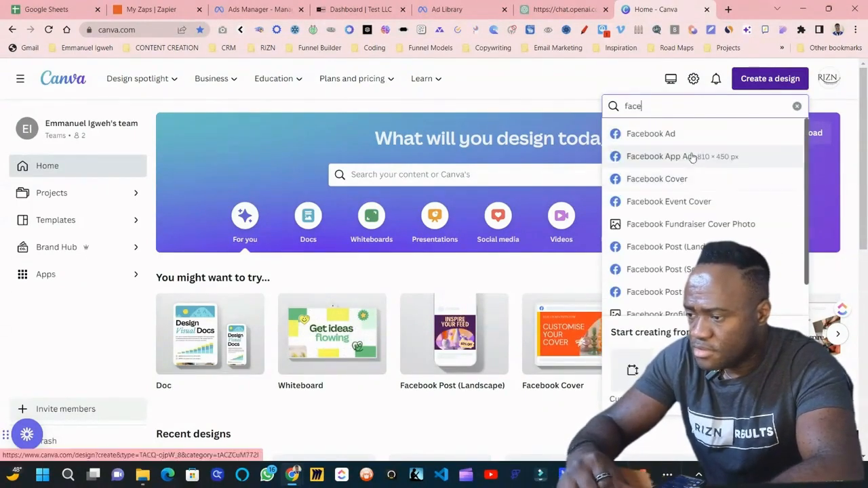
{"action": "left_click", "coordinate": [651, 133]}
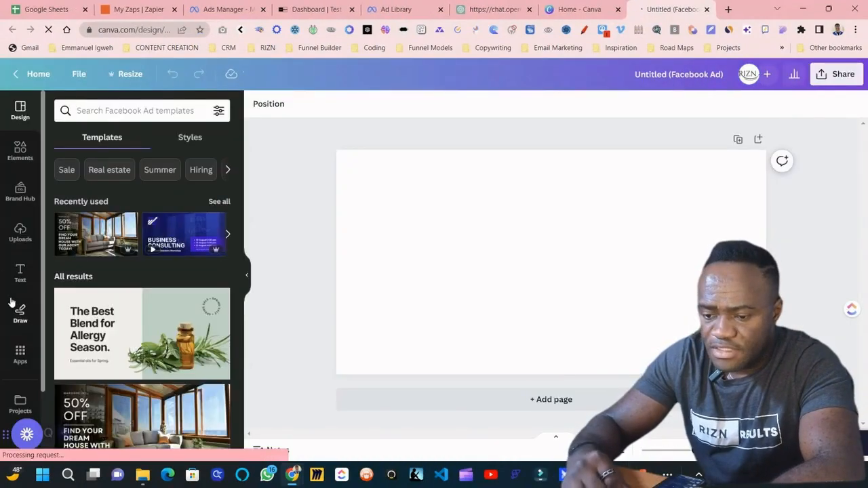
Step: Look over the Final Expense ads in the Ad Library and search Canva's photos for "burial"
{"action": "left_click", "coordinate": [399, 8]}
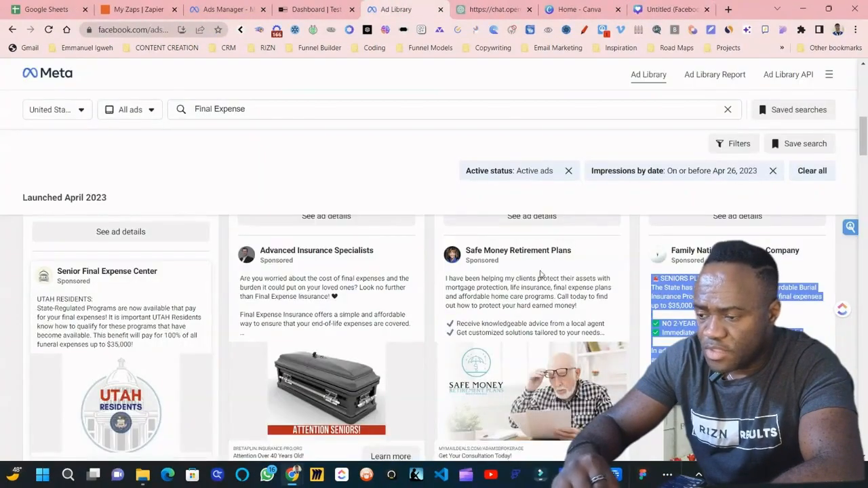
{"action": "scroll", "coordinate": [540, 273], "scroll_direction": "down", "scroll_amount": 1}
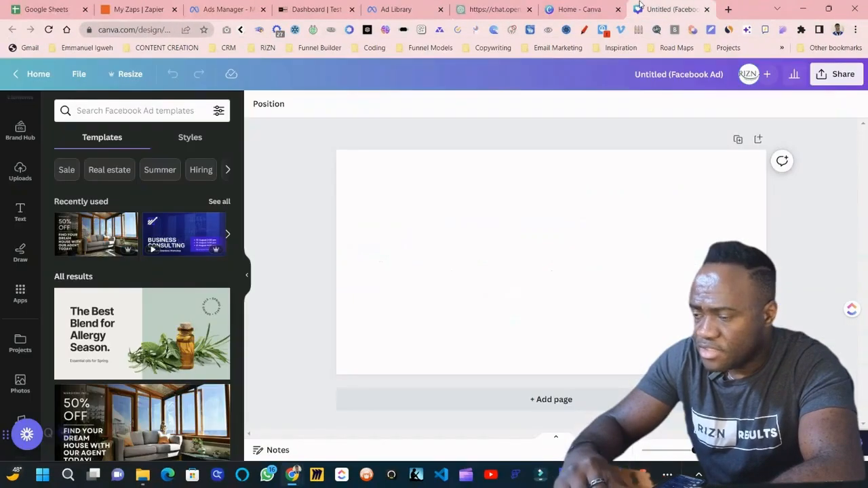
{"action": "left_click", "coordinate": [641, 9]}
{"action": "left_click", "coordinate": [21, 377]}
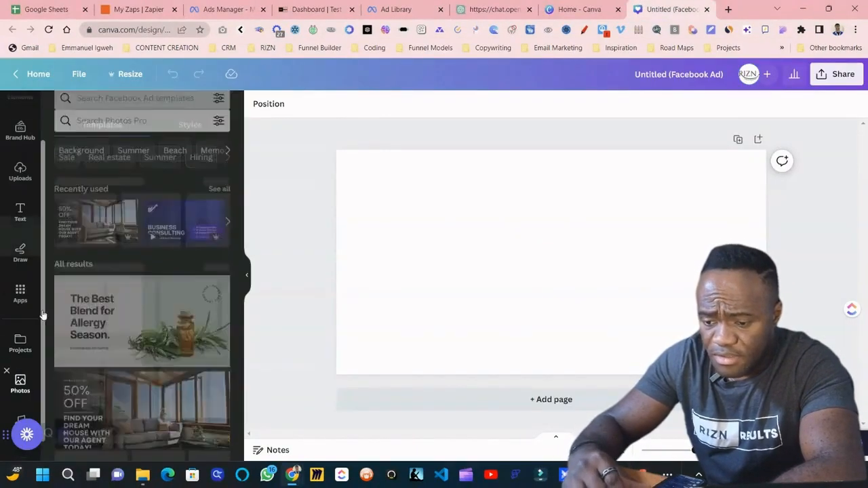
{"action": "left_click", "coordinate": [107, 109]}
{"action": "type", "text": "burial"}
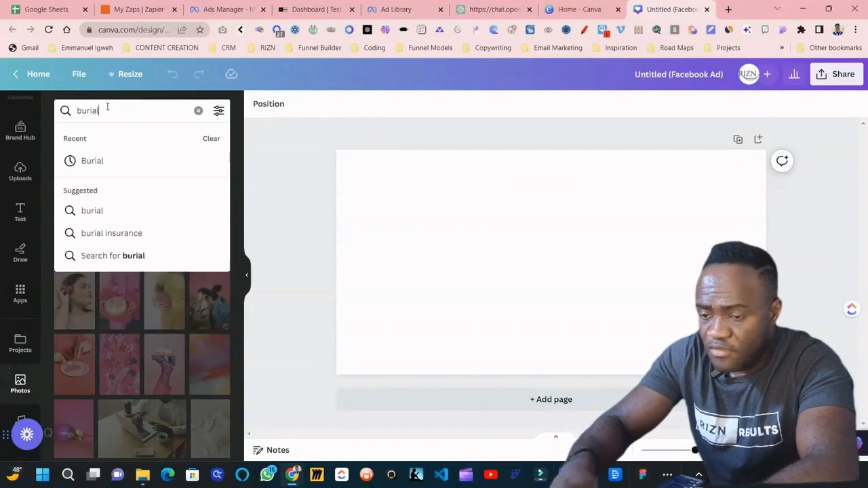
{"action": "key", "text": "Return"}
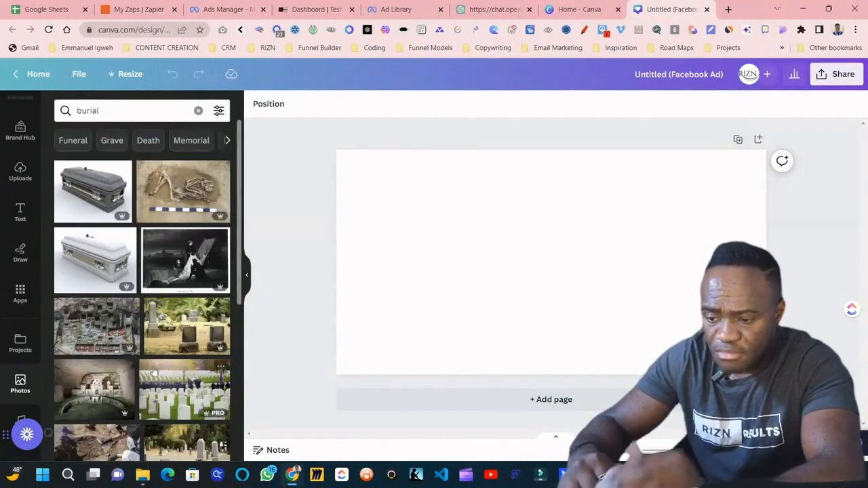
{"action": "scroll", "coordinate": [172, 368], "scroll_direction": "down", "scroll_amount": 1}
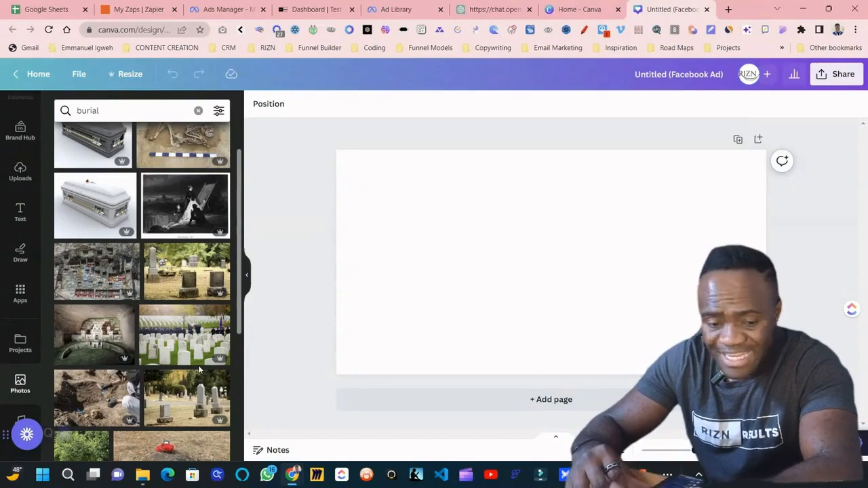
Step: Search the photos for "breaking news" and set the picture with the female news anchor as the page background
{"action": "left_click", "coordinate": [122, 112]}
{"action": "double_click", "coordinate": [123, 114]}
{"action": "type", "text": "breaking news"}
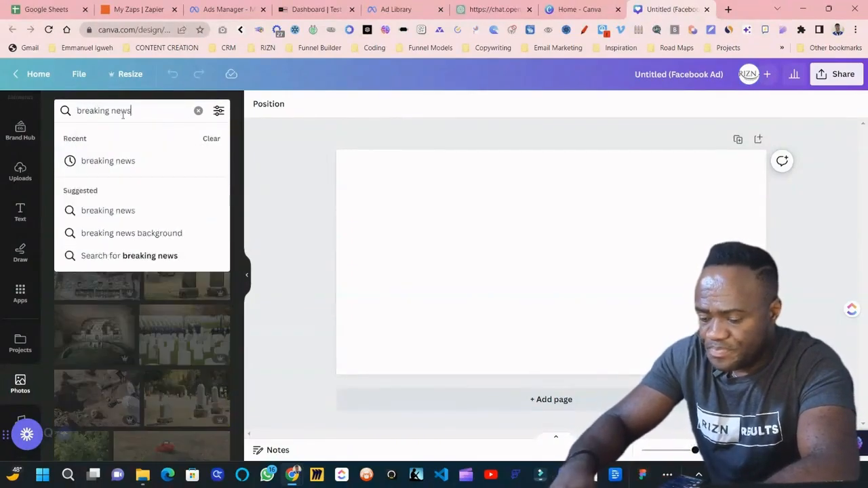
{"action": "key", "text": "Return"}
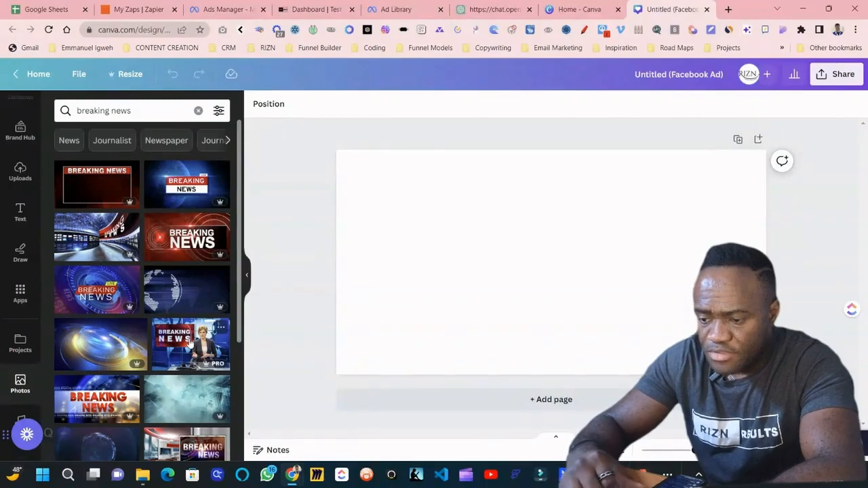
{"action": "left_click", "coordinate": [190, 345]}
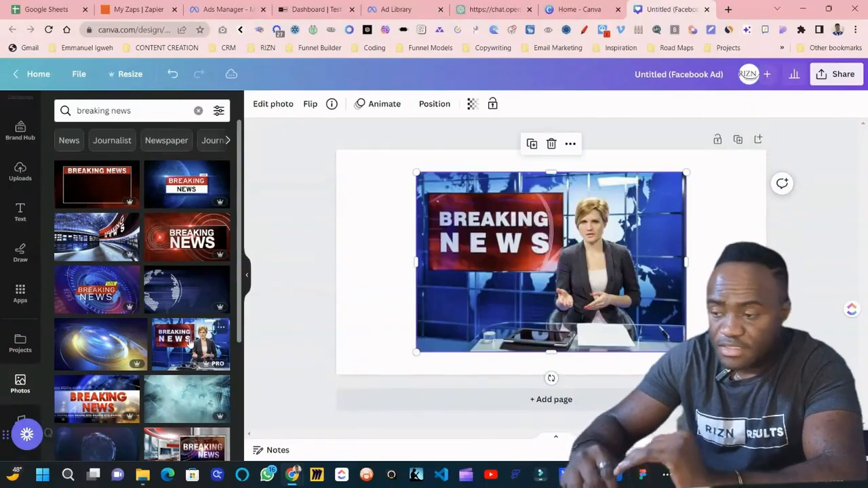
{"action": "right_click", "coordinate": [577, 210]}
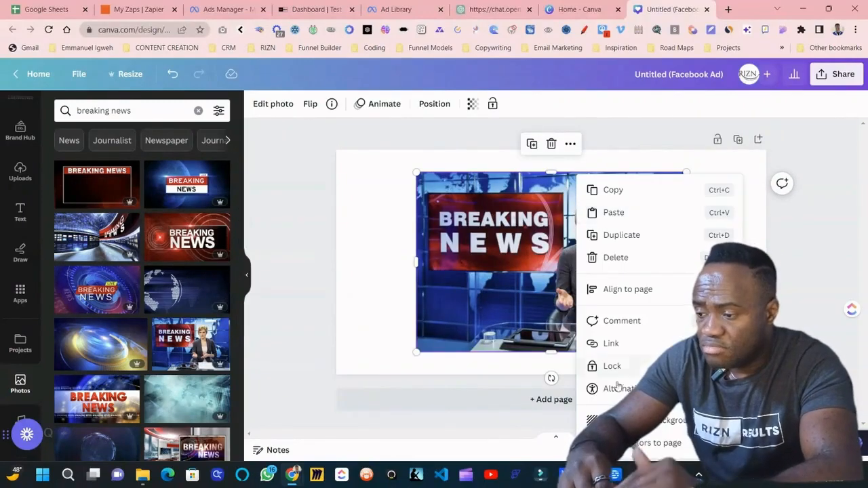
{"action": "left_click", "coordinate": [627, 420]}
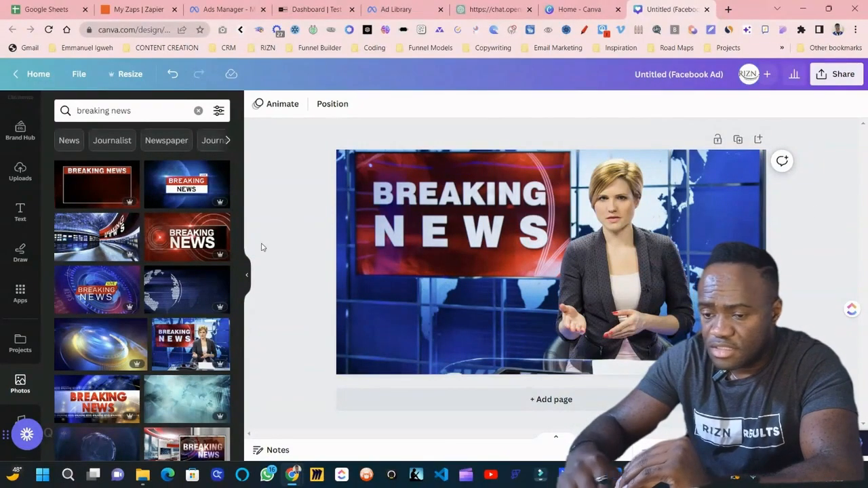
Step: Search Canva's elements for "broadcast" and for "news"
{"action": "scroll", "coordinate": [19, 185], "scroll_direction": "up", "scroll_amount": 2}
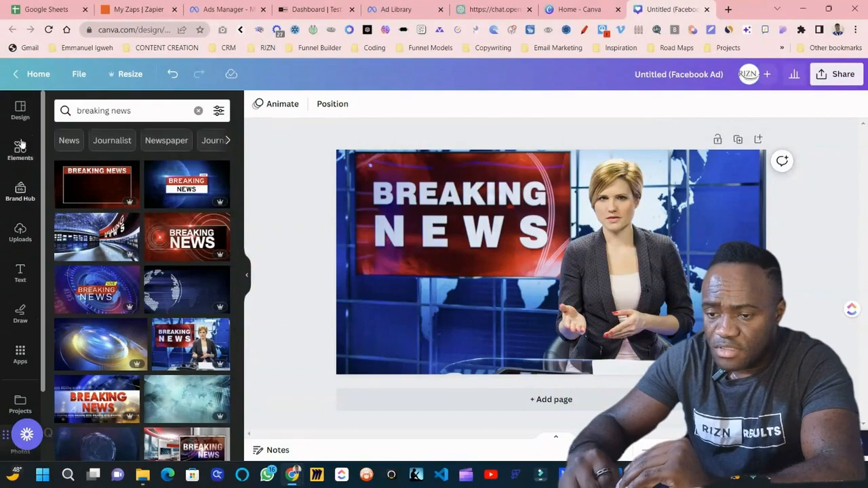
{"action": "left_click", "coordinate": [20, 152]}
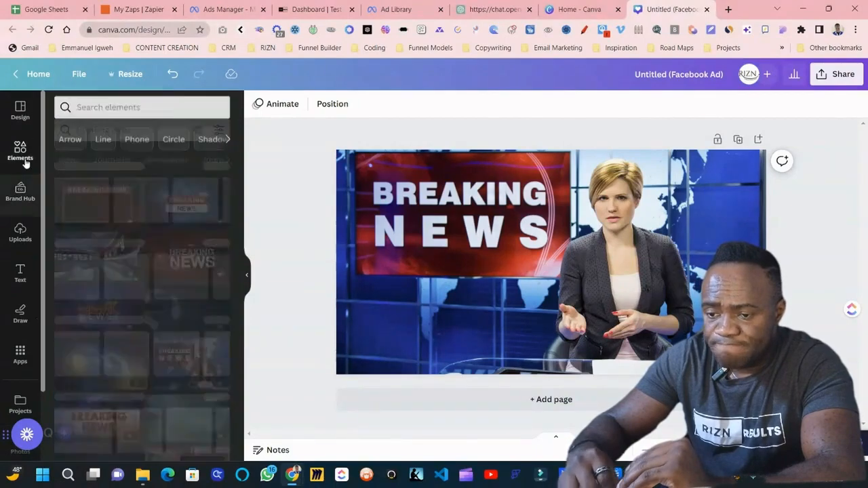
{"action": "left_click", "coordinate": [94, 114]}
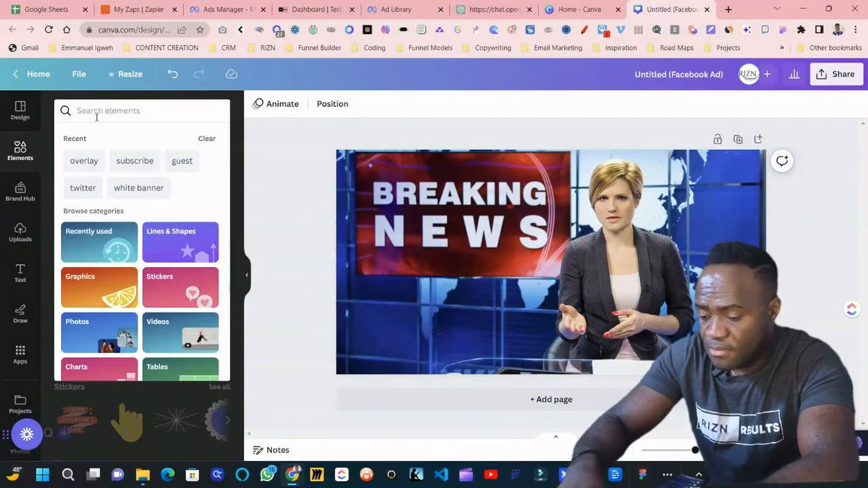
{"action": "type", "text": "broadcast"}
{"action": "key", "text": "Return"}
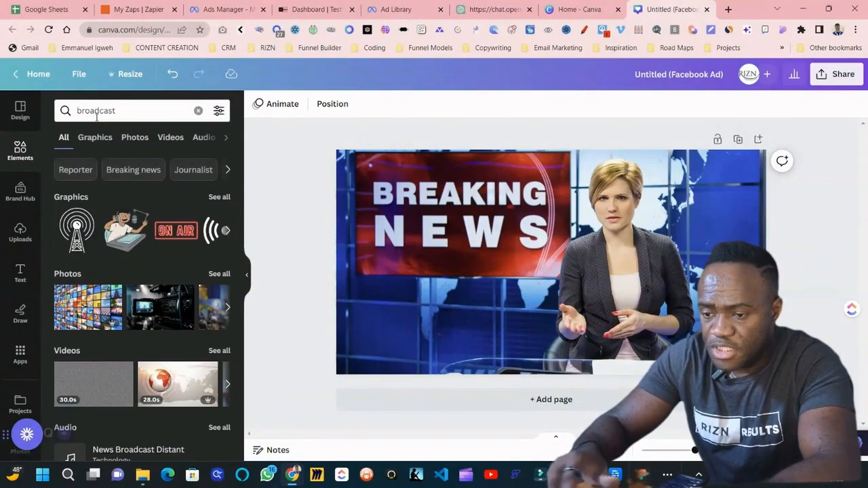
{"action": "double_click", "coordinate": [111, 114]}
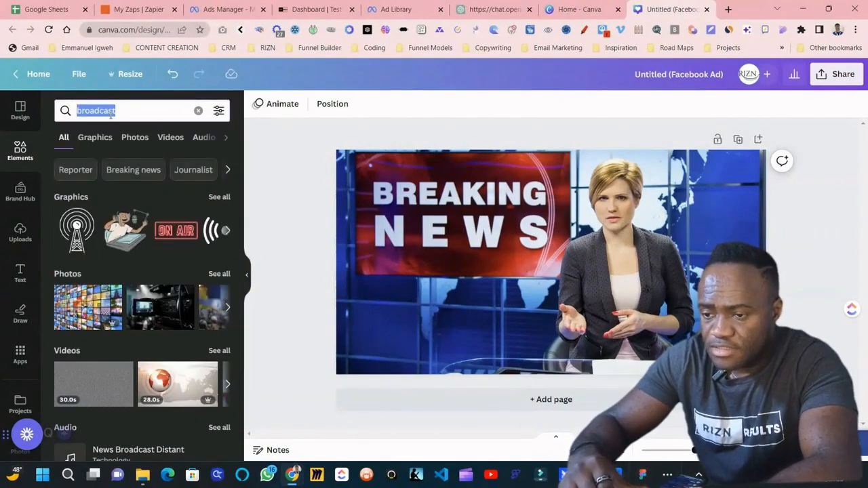
{"action": "type", "text": "news"}
{"action": "key", "text": "Return"}
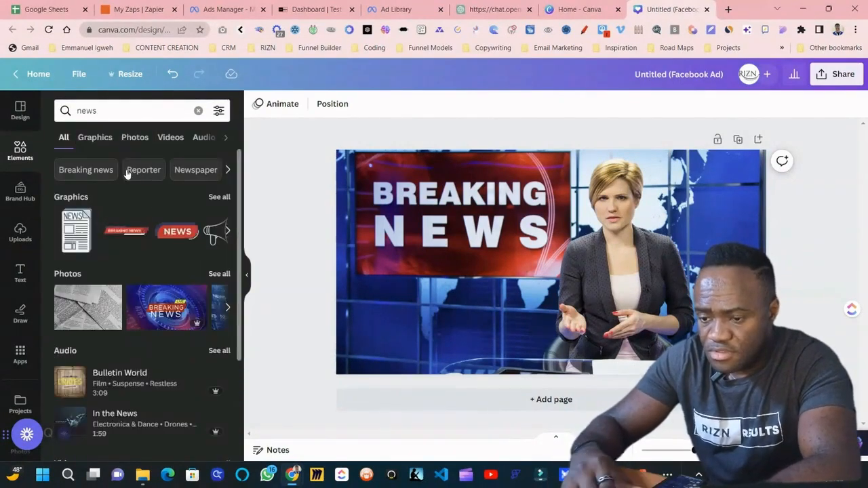
Step: Examine the "news" element results, then the "breaking news" photo results, for another picture suited to the ad
{"action": "scroll", "coordinate": [140, 246], "scroll_direction": "right", "scroll_amount": 5}
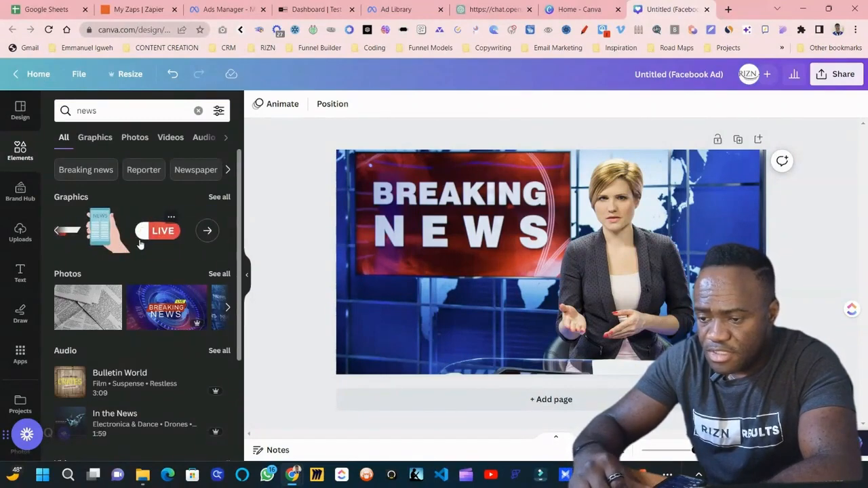
{"action": "scroll", "coordinate": [140, 245], "scroll_direction": "right", "scroll_amount": 3}
{"action": "scroll", "coordinate": [99, 320], "scroll_direction": "right", "scroll_amount": 6}
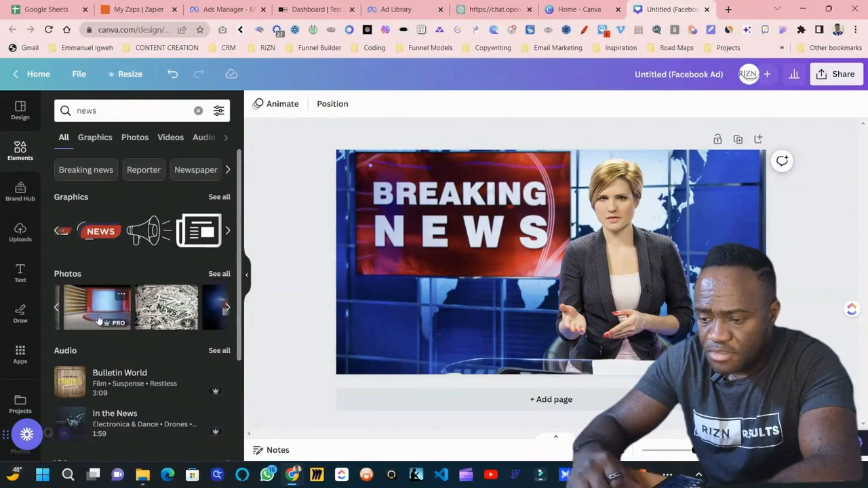
{"action": "scroll", "coordinate": [99, 320], "scroll_direction": "left", "scroll_amount": 3}
{"action": "scroll", "coordinate": [99, 320], "scroll_direction": "left", "scroll_amount": 1}
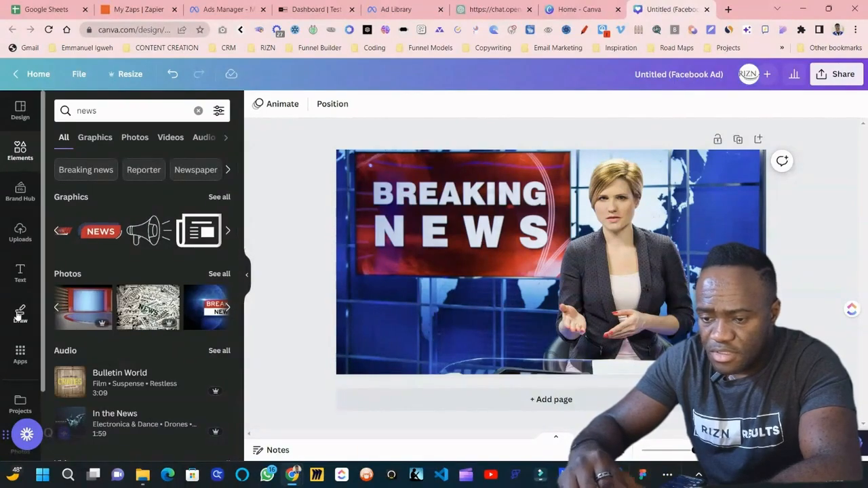
{"action": "scroll", "coordinate": [19, 316], "scroll_direction": "down", "scroll_amount": 2}
{"action": "left_click", "coordinate": [17, 354]}
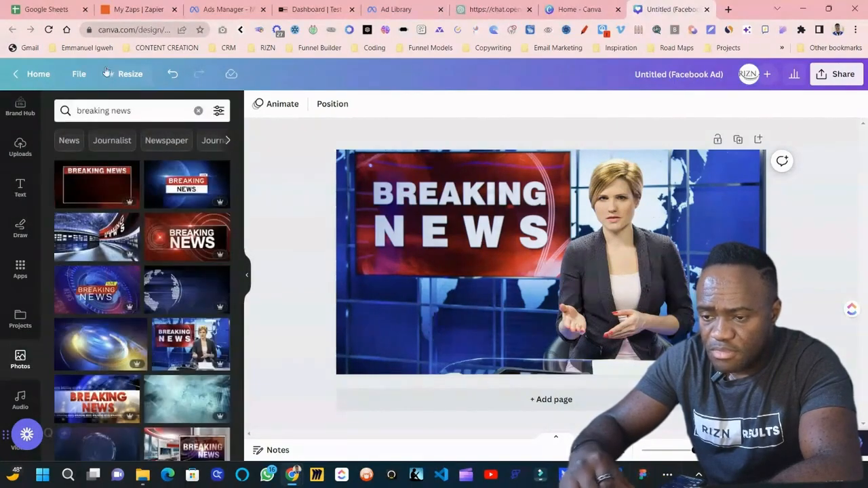
{"action": "scroll", "coordinate": [142, 279], "scroll_direction": "down", "scroll_amount": 3}
{"action": "scroll", "coordinate": [141, 279], "scroll_direction": "down", "scroll_amount": 5}
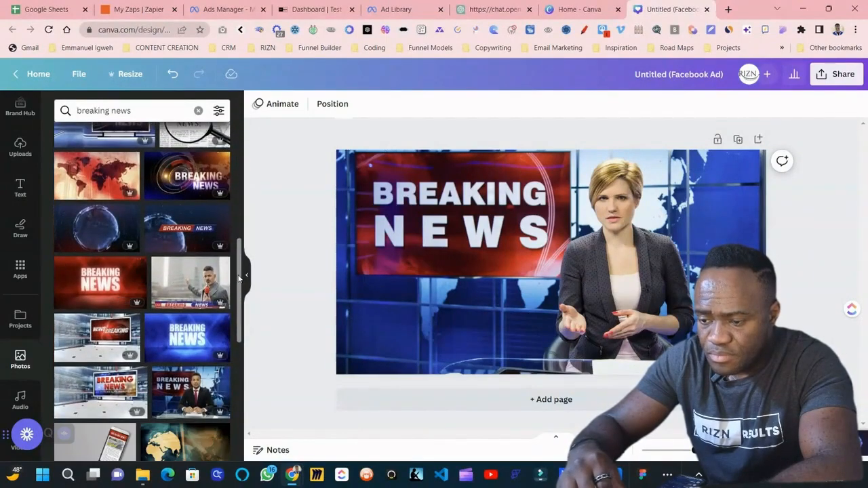
{"action": "scroll", "coordinate": [148, 356], "scroll_direction": "down", "scroll_amount": 4}
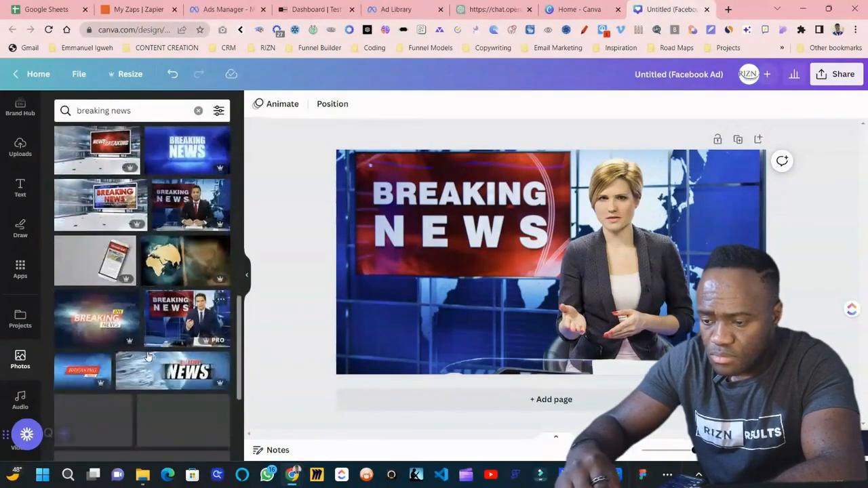
{"action": "scroll", "coordinate": [163, 349], "scroll_direction": "down", "scroll_amount": 5}
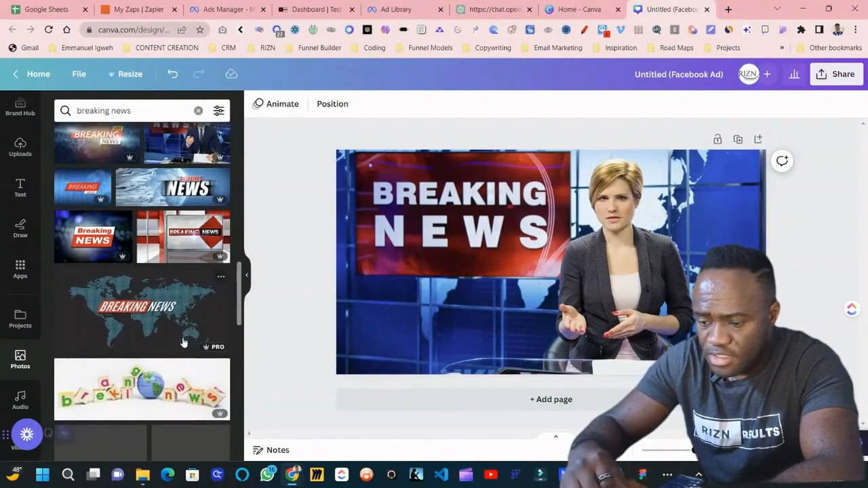
Step: Add a second page to the design and look through Canva's photos for "burial"
{"action": "left_click", "coordinate": [536, 406]}
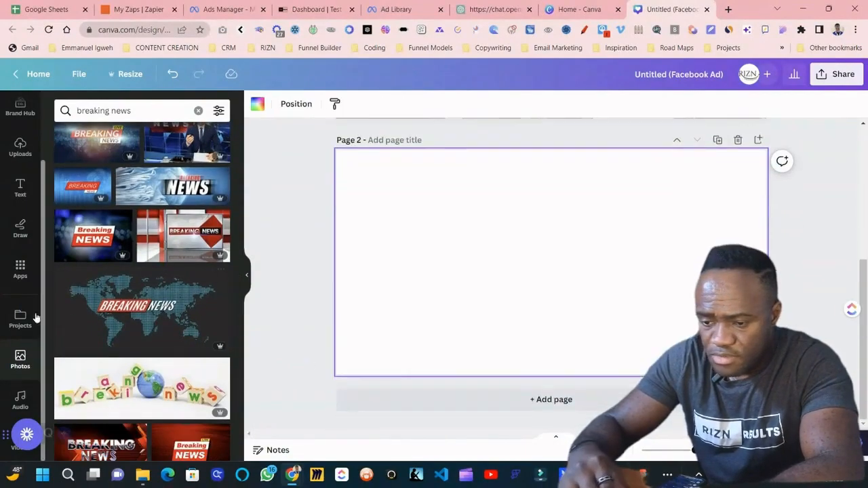
{"action": "left_click", "coordinate": [101, 110]}
{"action": "type", "text": "burial"}
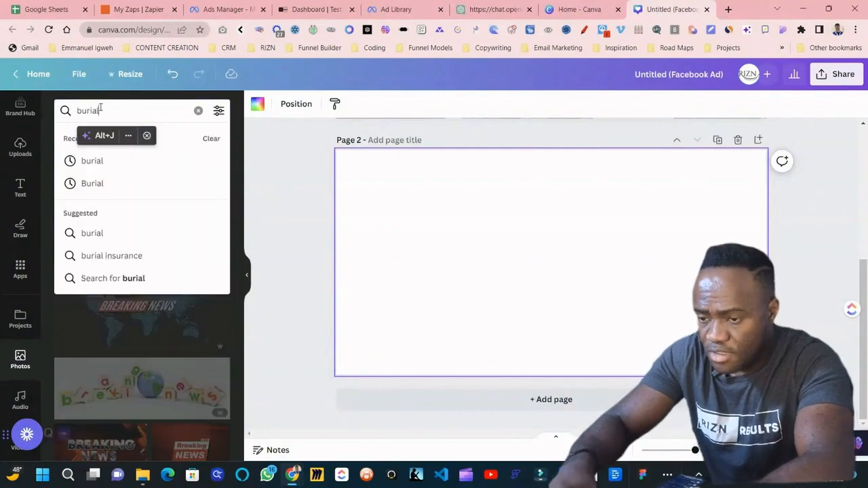
{"action": "key", "text": "Return"}
{"action": "scroll", "coordinate": [153, 321], "scroll_direction": "down", "scroll_amount": 5}
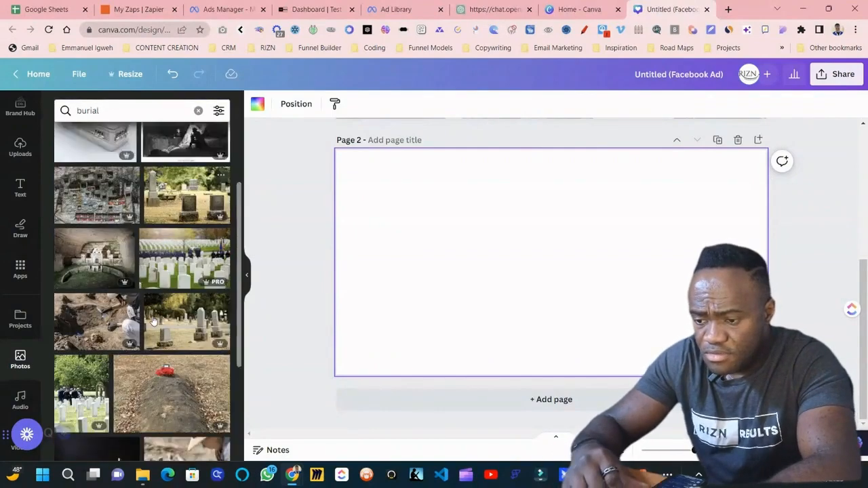
{"action": "scroll", "coordinate": [153, 320], "scroll_direction": "down", "scroll_amount": 1}
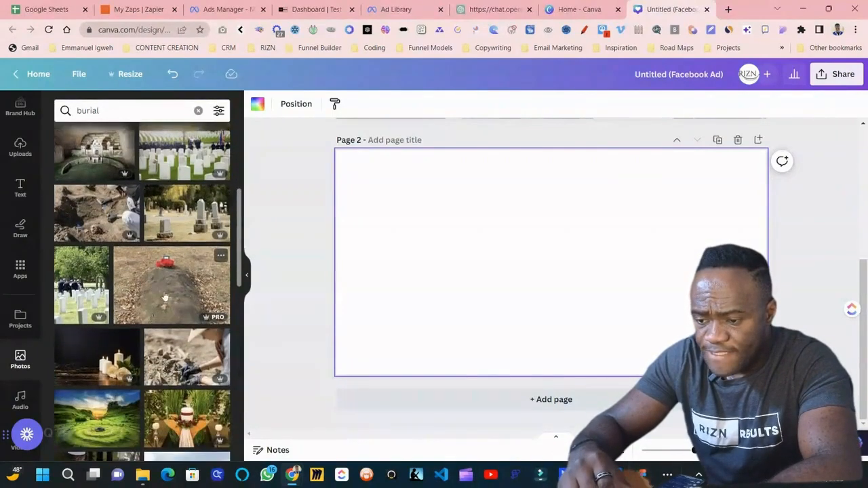
{"action": "scroll", "coordinate": [205, 327], "scroll_direction": "down", "scroll_amount": 5}
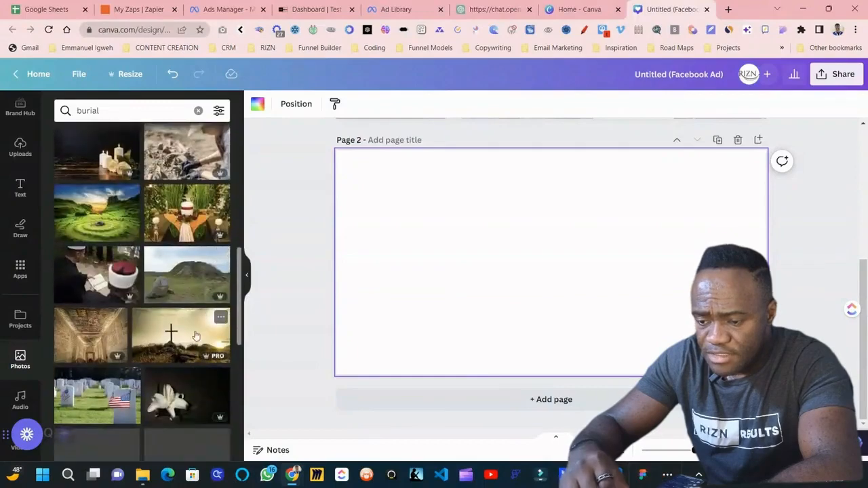
{"action": "scroll", "coordinate": [195, 335], "scroll_direction": "down", "scroll_amount": 3}
Step: Search the photos for "funeral" and set the picture of men carrying a wooden coffin from a hearse as page 2's background
{"action": "double_click", "coordinate": [108, 114]}
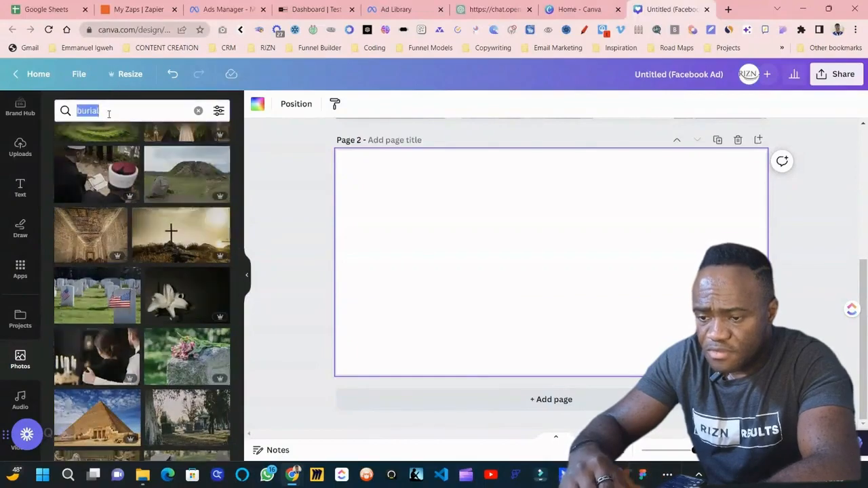
{"action": "type", "text": "funeral"}
{"action": "key", "text": "Return"}
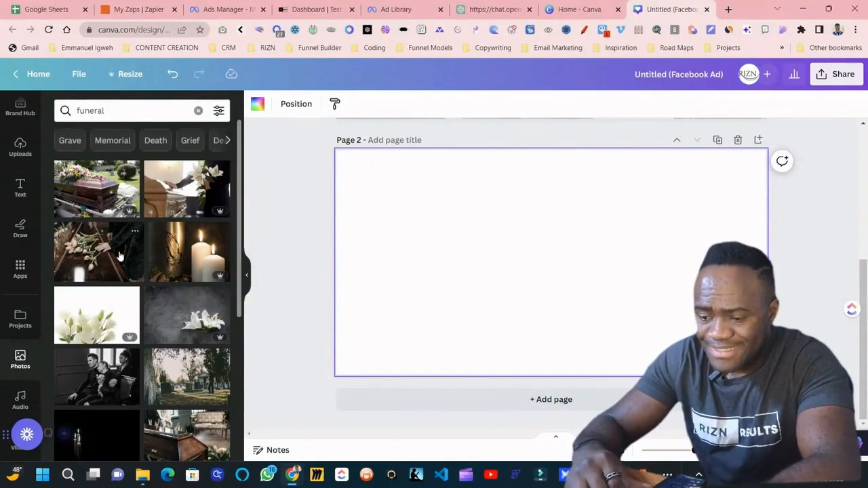
{"action": "scroll", "coordinate": [119, 256], "scroll_direction": "down", "scroll_amount": 3}
{"action": "scroll", "coordinate": [196, 328], "scroll_direction": "down", "scroll_amount": 3}
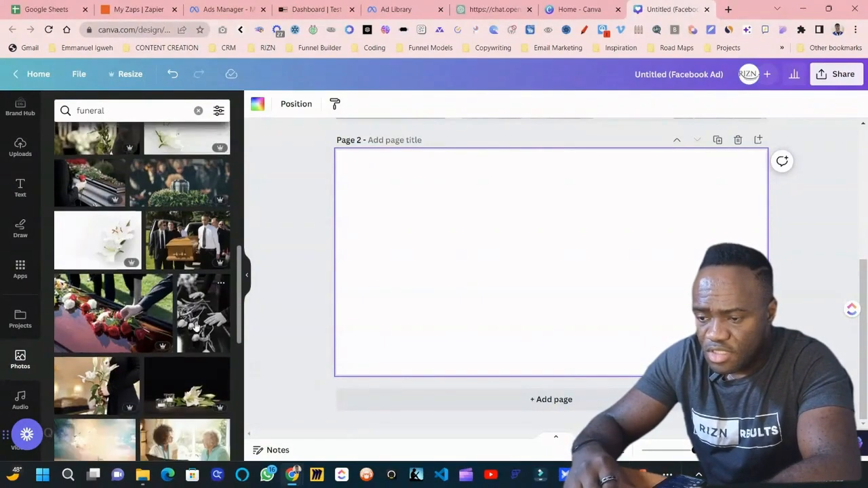
{"action": "scroll", "coordinate": [148, 323], "scroll_direction": "down", "scroll_amount": 4}
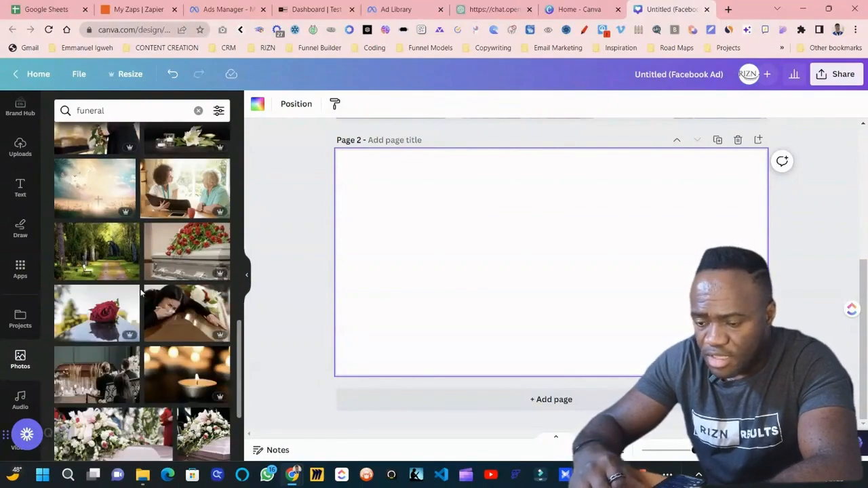
{"action": "scroll", "coordinate": [142, 292], "scroll_direction": "down", "scroll_amount": 2}
{"action": "scroll", "coordinate": [141, 292], "scroll_direction": "down", "scroll_amount": 4}
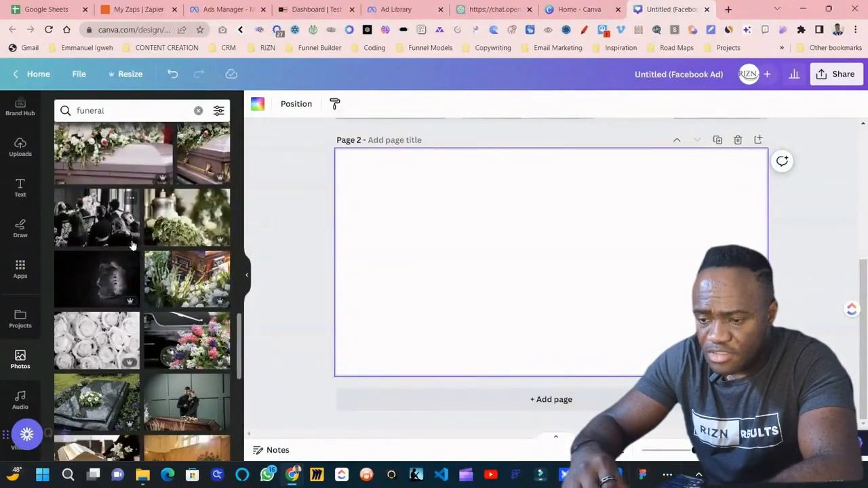
{"action": "scroll", "coordinate": [126, 281], "scroll_direction": "down", "scroll_amount": 2}
{"action": "scroll", "coordinate": [136, 291], "scroll_direction": "down", "scroll_amount": 10}
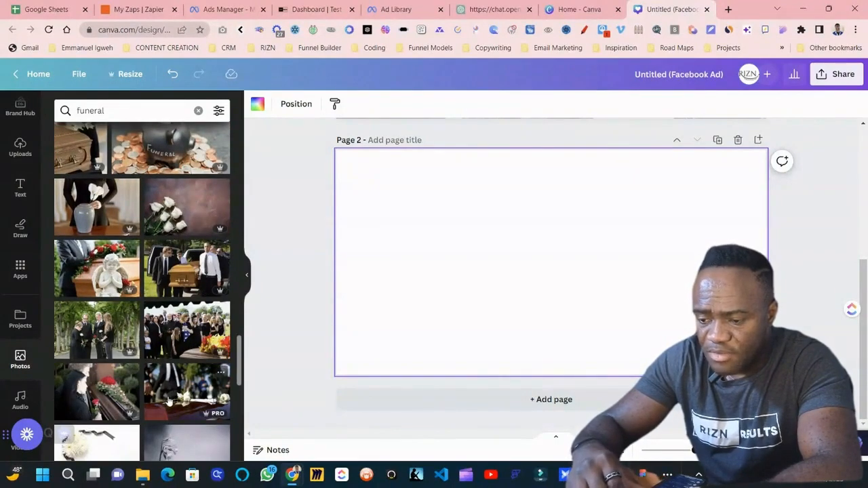
{"action": "left_click", "coordinate": [206, 256]}
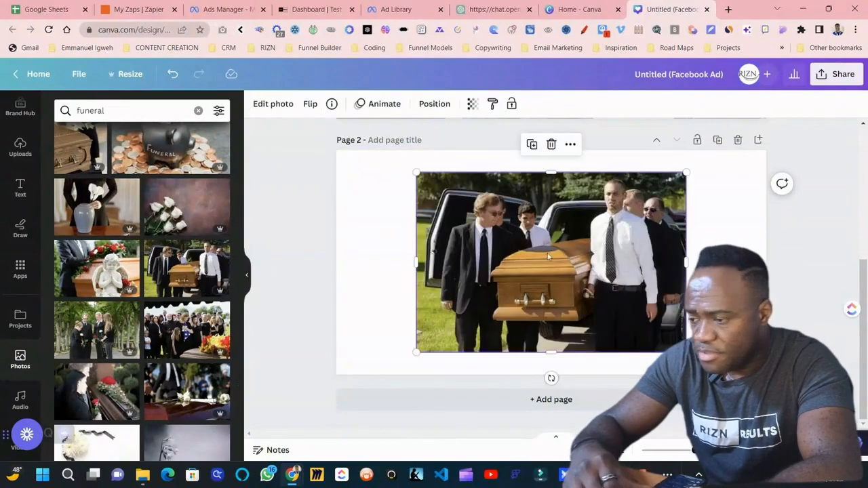
{"action": "right_click", "coordinate": [528, 266]}
{"action": "left_click", "coordinate": [570, 420]}
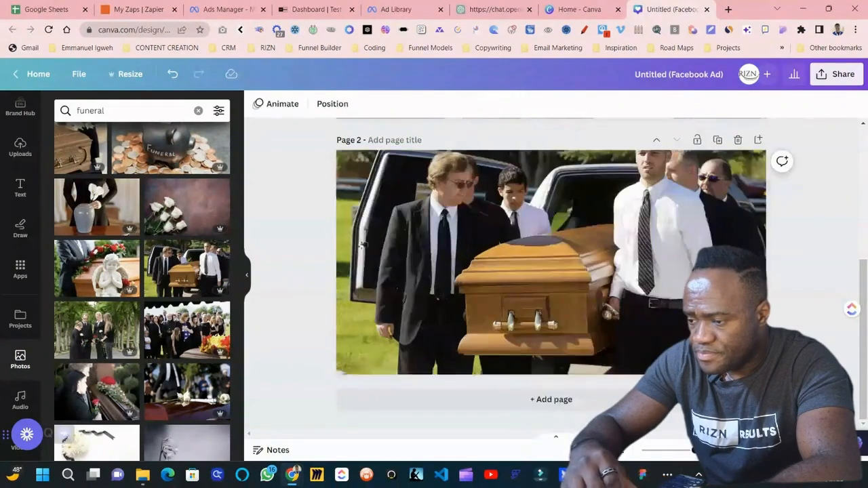
{"action": "left_click", "coordinate": [837, 74]}
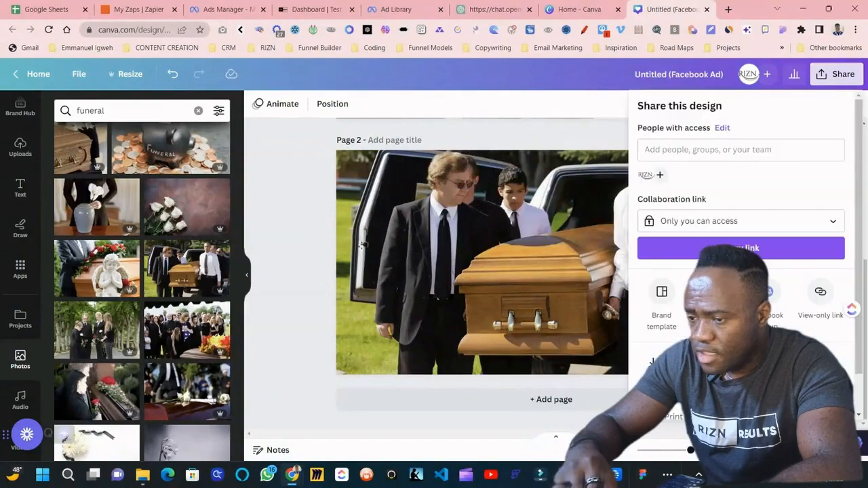
{"action": "scroll", "coordinate": [602, 216], "scroll_direction": "up", "scroll_amount": 4}
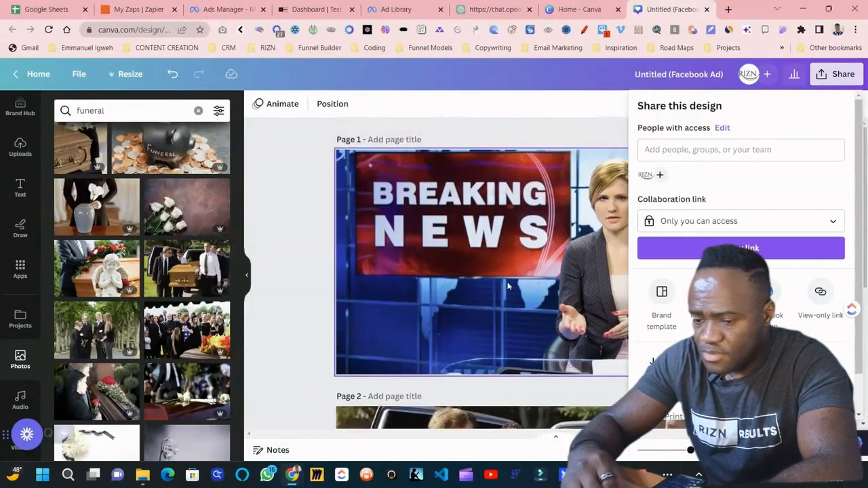
{"action": "left_click", "coordinate": [318, 237]}
{"action": "scroll", "coordinate": [692, 237], "scroll_direction": "down", "scroll_amount": 3}
{"action": "scroll", "coordinate": [692, 237], "scroll_direction": "down", "scroll_amount": 1}
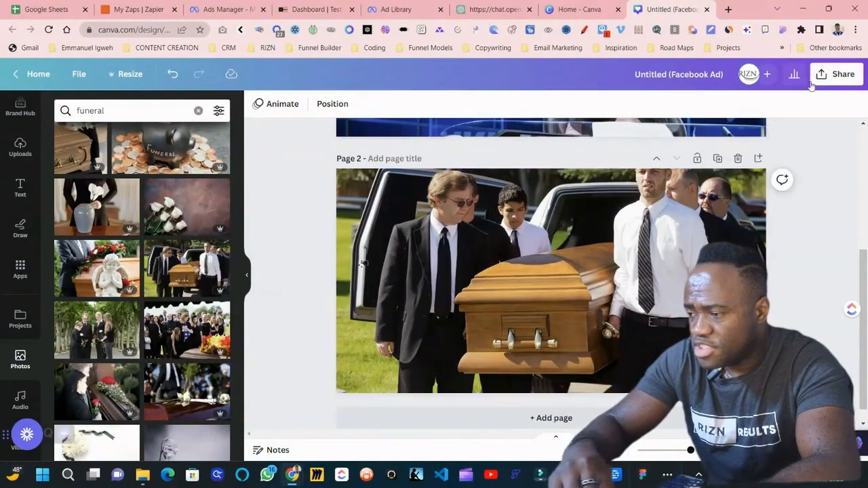
Step: Download only page 2 of the design as a PNG at size 1 with file compression enabled
{"action": "left_click", "coordinate": [837, 74]}
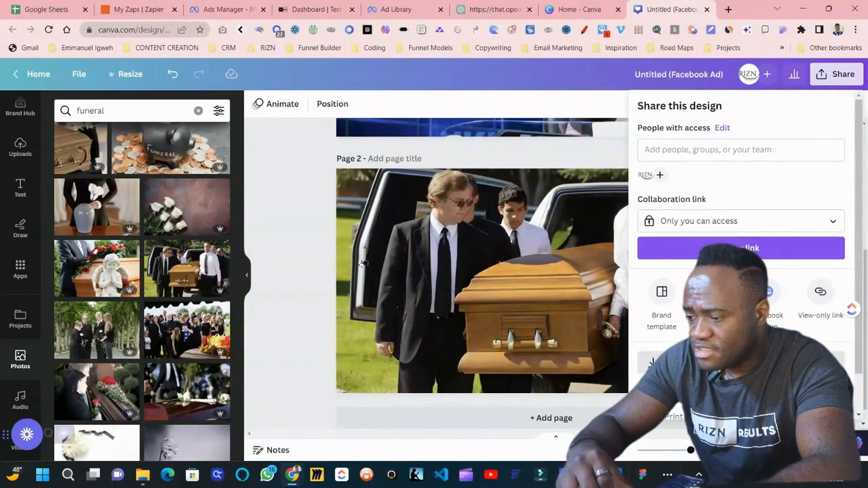
{"action": "left_click", "coordinate": [678, 363]}
{"action": "left_click", "coordinate": [676, 280]}
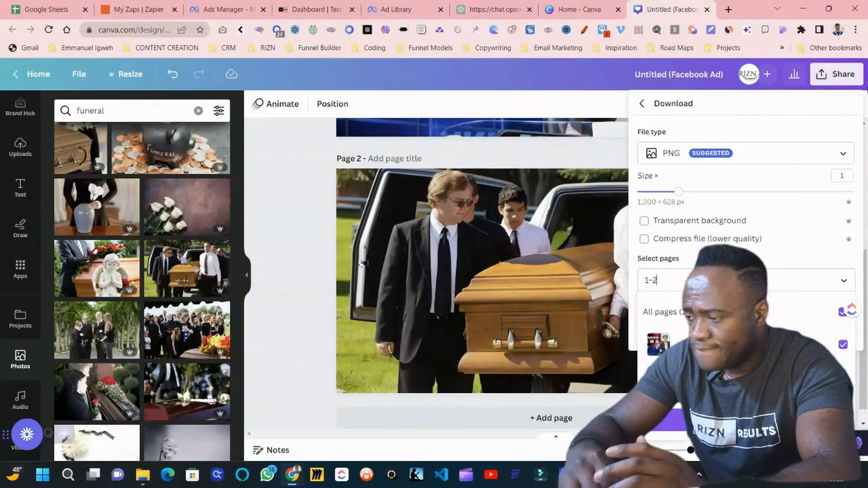
{"action": "left_click", "coordinate": [840, 313]}
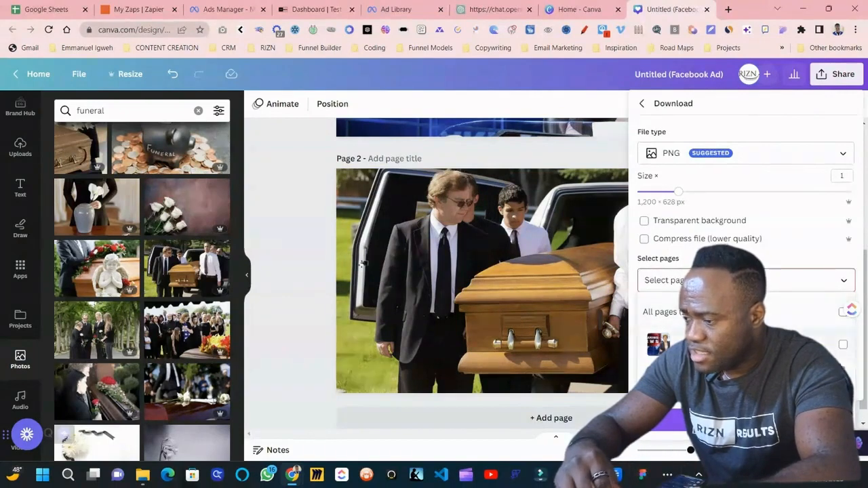
{"action": "left_click", "coordinate": [701, 242]}
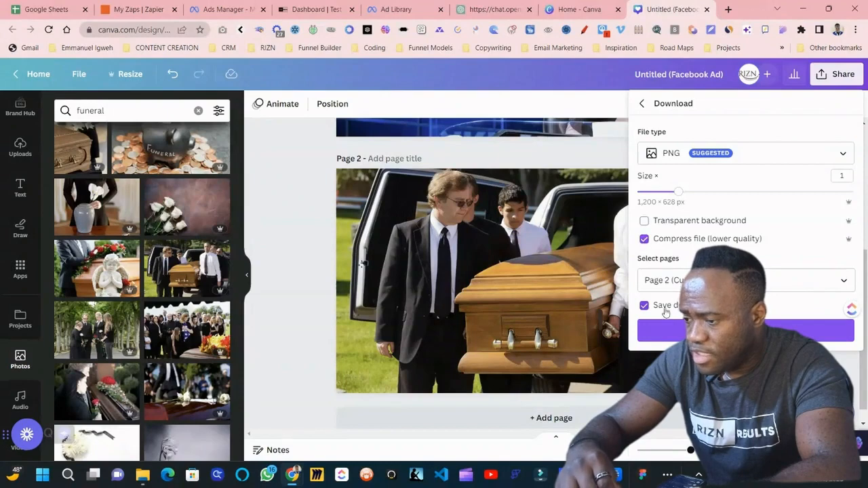
{"action": "left_click", "coordinate": [668, 331]}
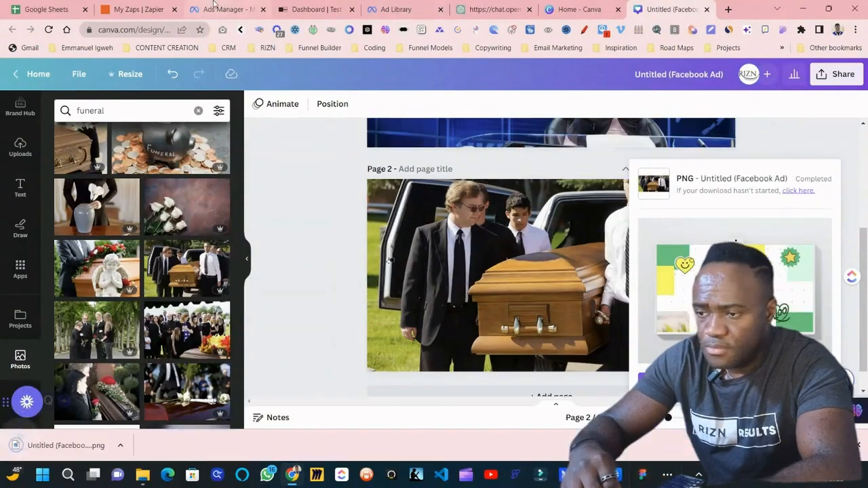
Step: Switch to the New Leads Ad in Ads Manager and remove all of its current media
{"action": "left_click", "coordinate": [213, 5]}
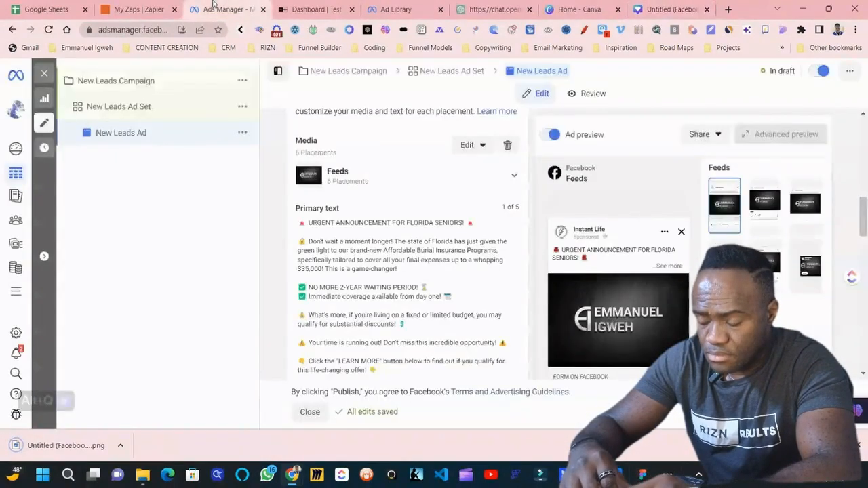
{"action": "scroll", "coordinate": [441, 288], "scroll_direction": "down", "scroll_amount": 2}
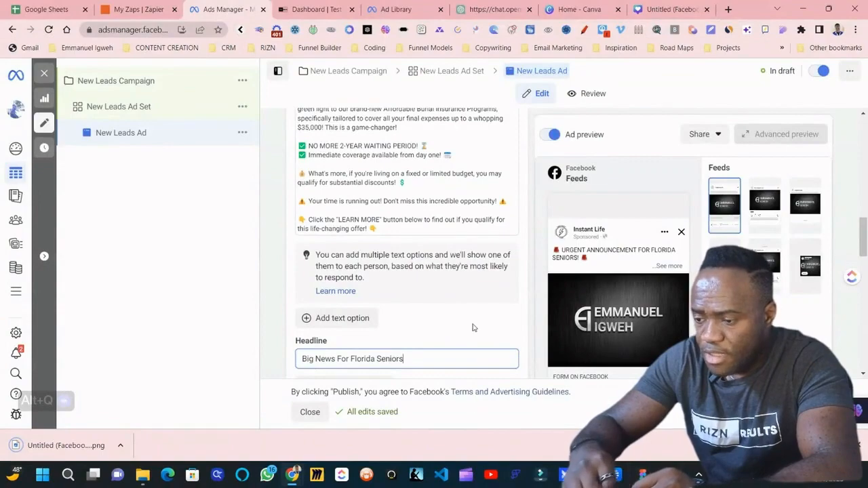
{"action": "scroll", "coordinate": [474, 328], "scroll_direction": "down", "scroll_amount": 6}
{"action": "scroll", "coordinate": [473, 327], "scroll_direction": "up", "scroll_amount": 6}
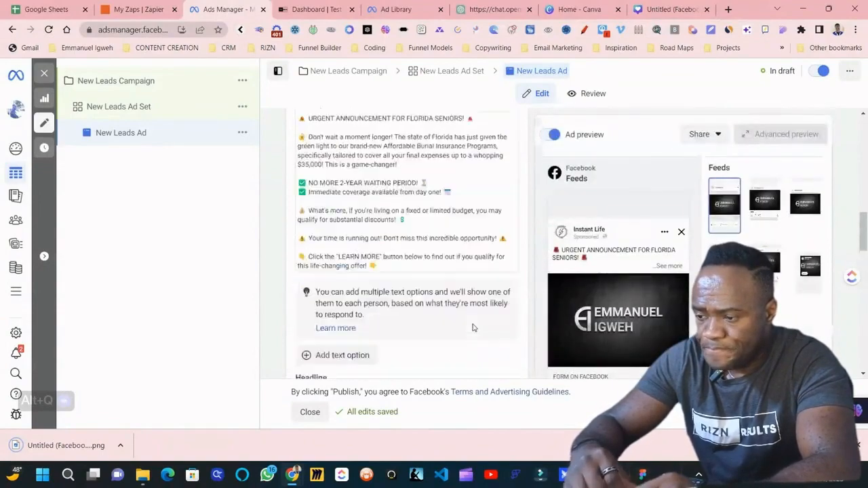
{"action": "scroll", "coordinate": [474, 328], "scroll_direction": "up", "scroll_amount": 12}
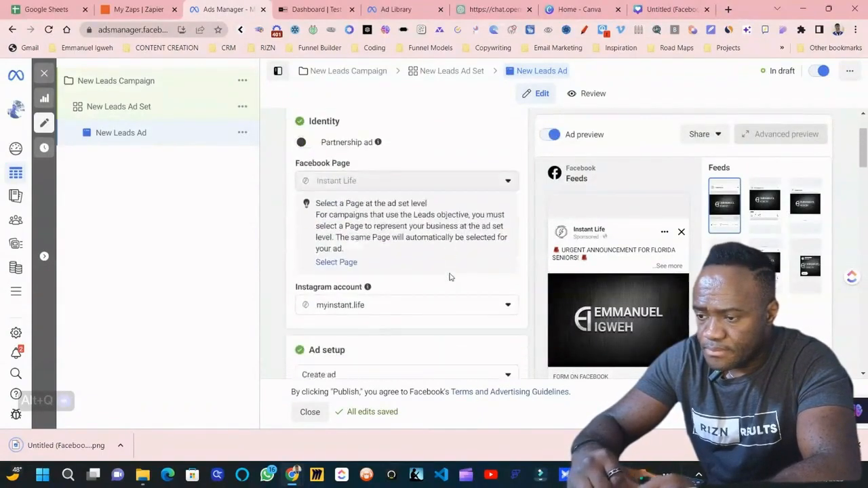
{"action": "scroll", "coordinate": [449, 276], "scroll_direction": "down", "scroll_amount": 15}
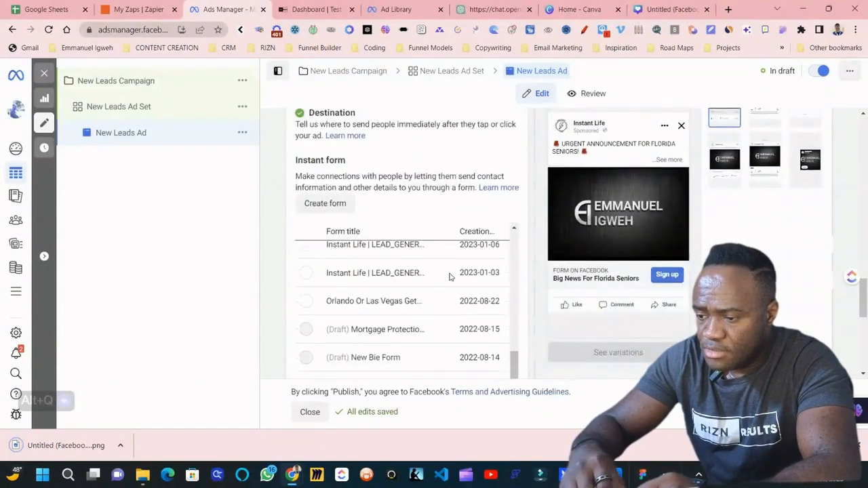
{"action": "scroll", "coordinate": [447, 153], "scroll_direction": "up", "scroll_amount": 10}
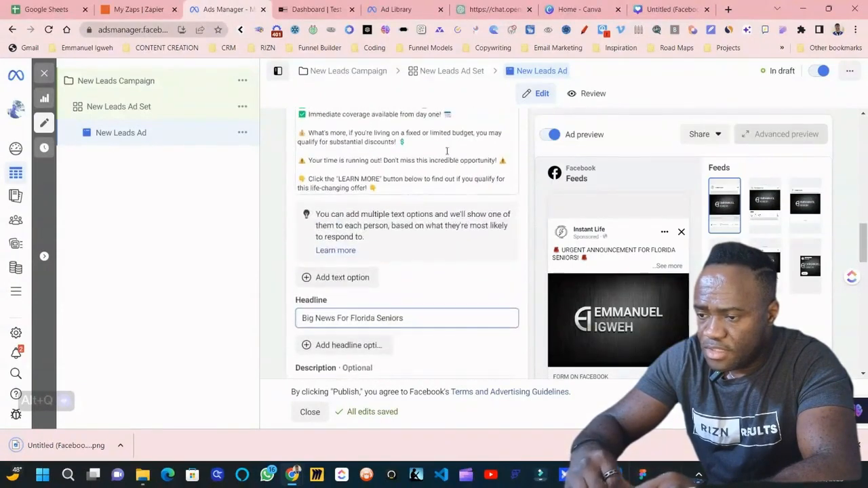
{"action": "scroll", "coordinate": [447, 150], "scroll_direction": "up", "scroll_amount": 5}
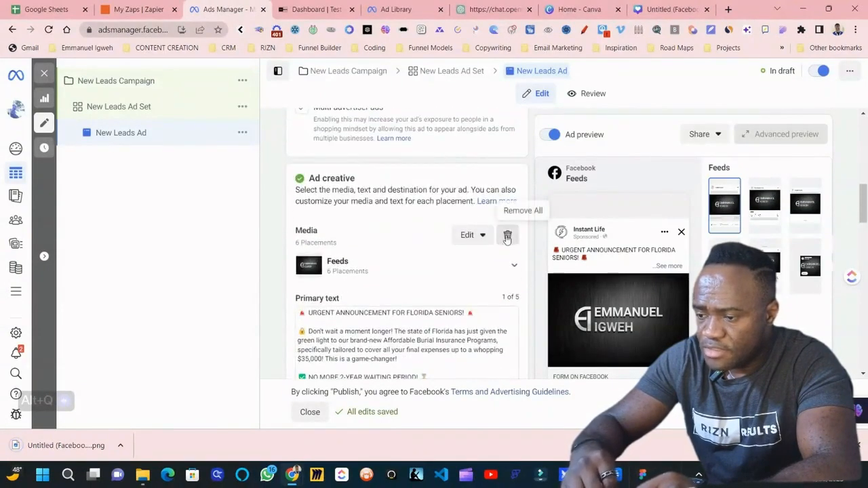
Step: Add the image "Untitled (Facebook Ad) (1)" from Downloads to the ad, keeping the original crop for feeds
{"action": "left_click", "coordinate": [329, 248]}
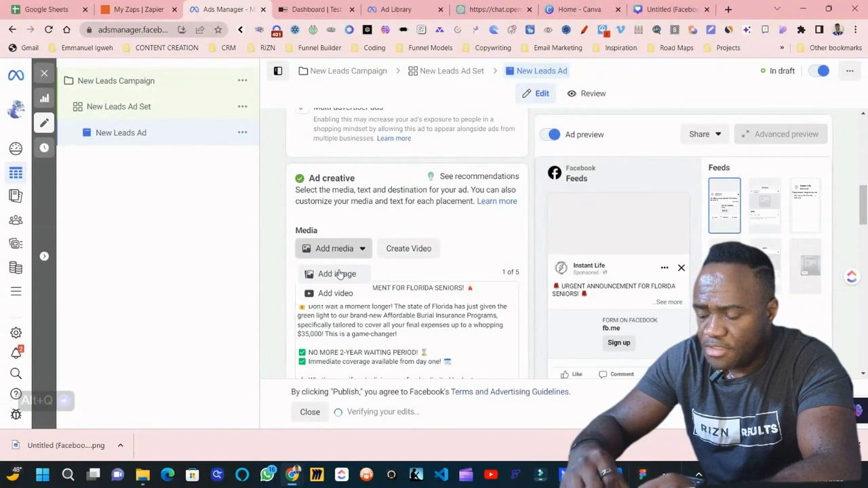
{"action": "left_click", "coordinate": [340, 273]}
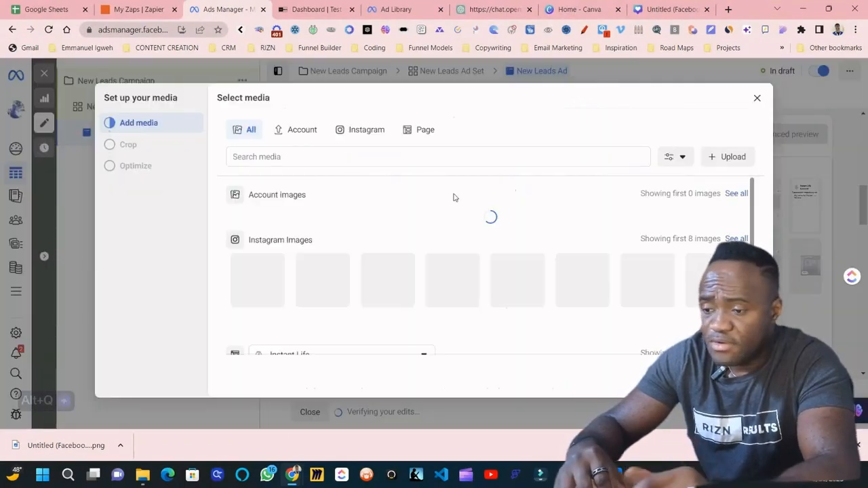
{"action": "left_click", "coordinate": [727, 158]}
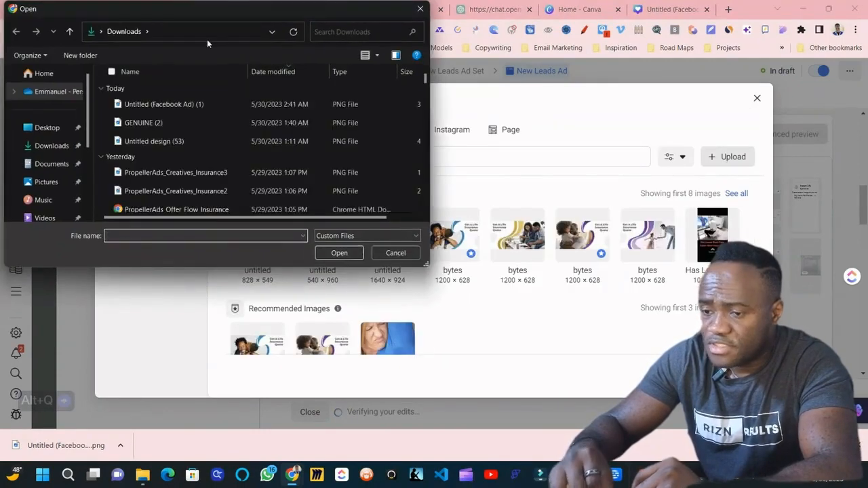
{"action": "left_click", "coordinate": [162, 104]}
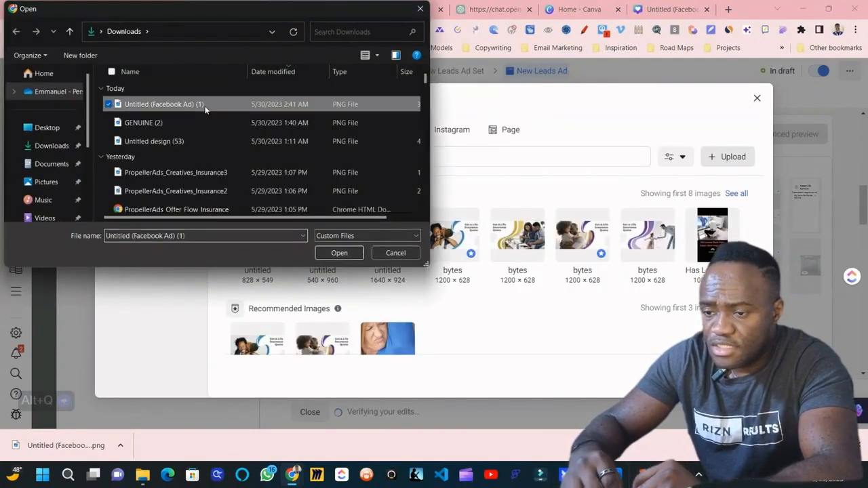
{"action": "left_click", "coordinate": [337, 253]}
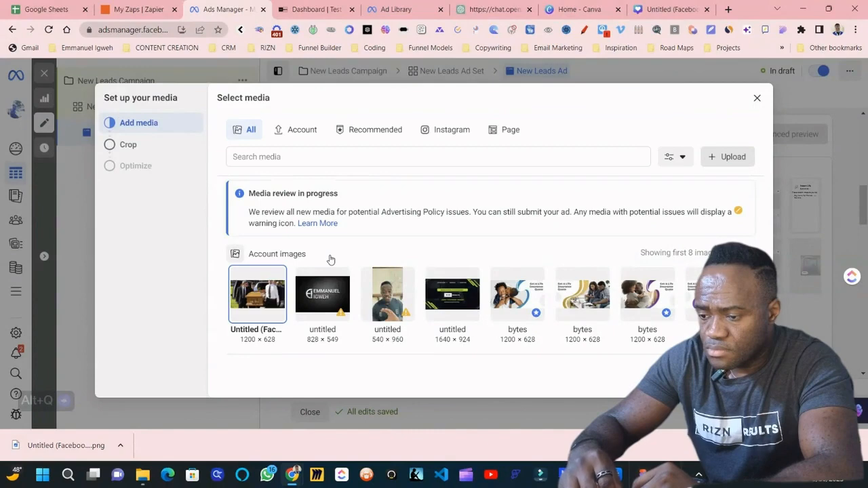
{"action": "left_click", "coordinate": [749, 380]}
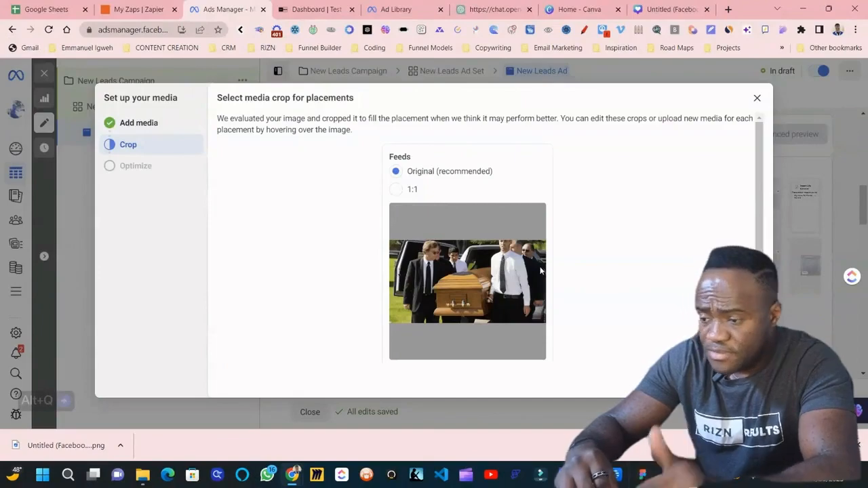
{"action": "left_click", "coordinate": [749, 380]}
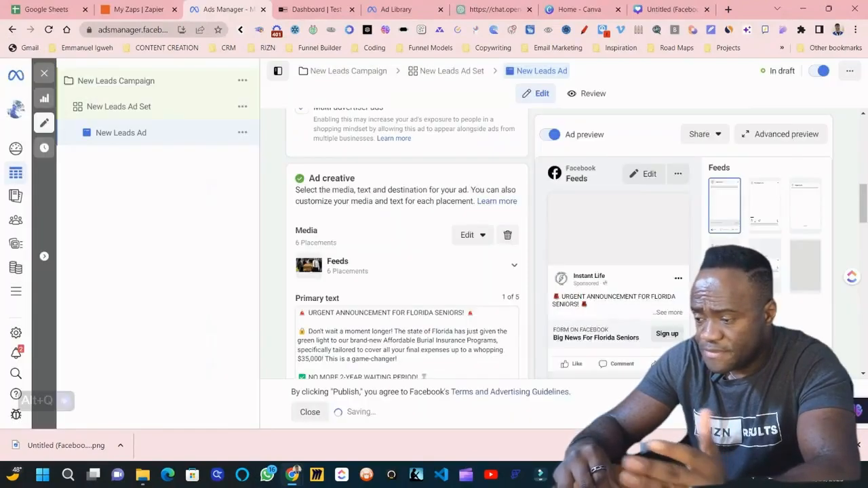
Step: Set the ad's call to action to "Learn more"
{"action": "scroll", "coordinate": [465, 253], "scroll_direction": "down", "scroll_amount": 15}
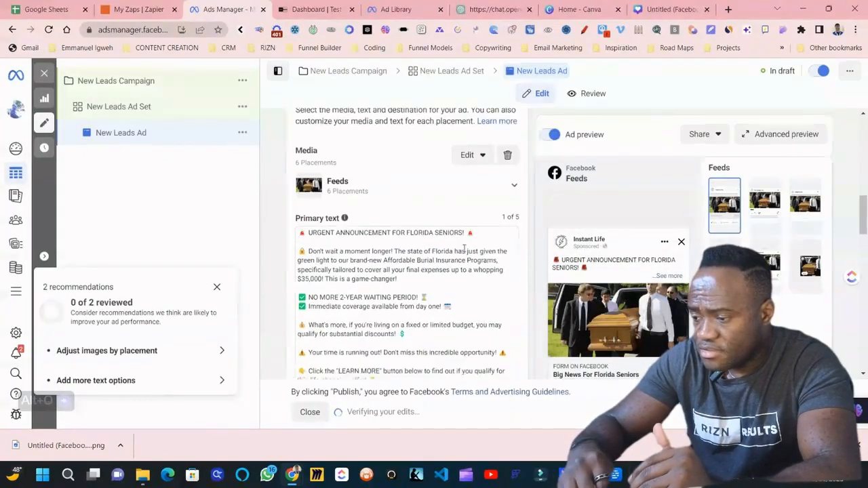
{"action": "scroll", "coordinate": [465, 252], "scroll_direction": "up", "scroll_amount": 5}
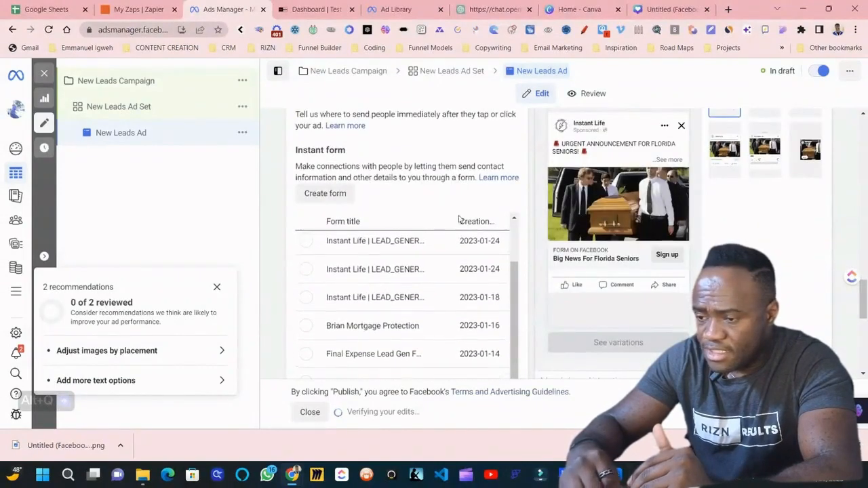
{"action": "left_click", "coordinate": [415, 241]}
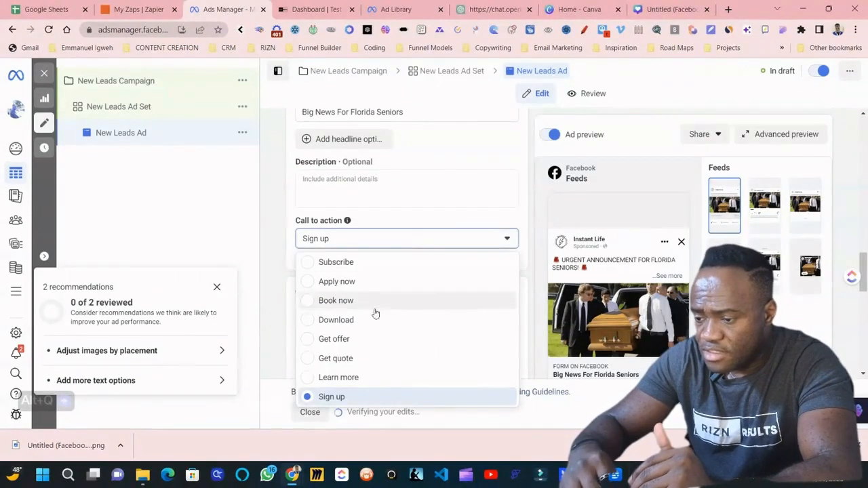
{"action": "left_click", "coordinate": [377, 379]}
Step: Create a new instant form for the ad and give it a name beginning with "Final Expense"
{"action": "scroll", "coordinate": [407, 284], "scroll_direction": "down", "scroll_amount": 8}
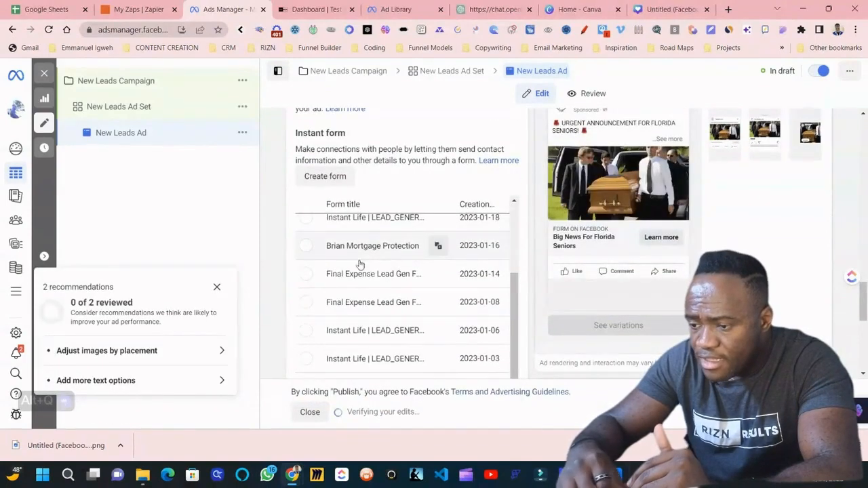
{"action": "scroll", "coordinate": [366, 312], "scroll_direction": "up", "scroll_amount": 2}
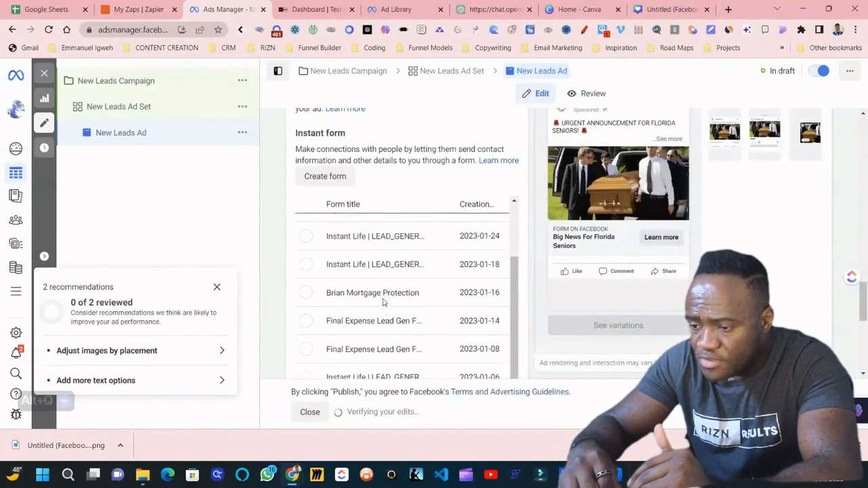
{"action": "scroll", "coordinate": [426, 342], "scroll_direction": "up", "scroll_amount": 2}
{"action": "scroll", "coordinate": [434, 264], "scroll_direction": "up", "scroll_amount": 2}
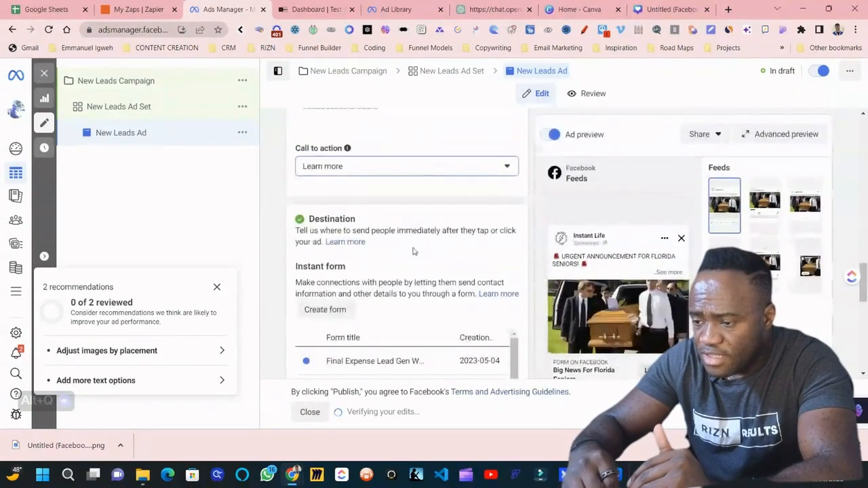
{"action": "left_click", "coordinate": [325, 309]}
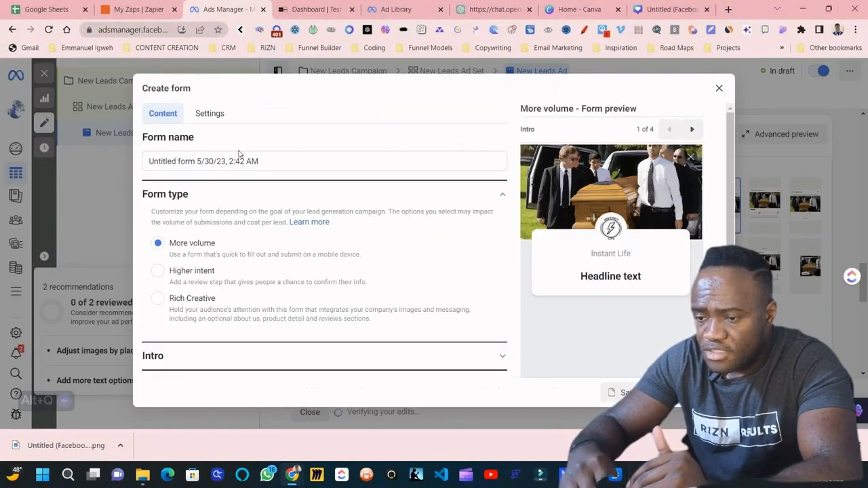
{"action": "left_click", "coordinate": [238, 161]}
{"action": "key", "text": "ctrl+a"}
{"action": "type", "text": "F"}
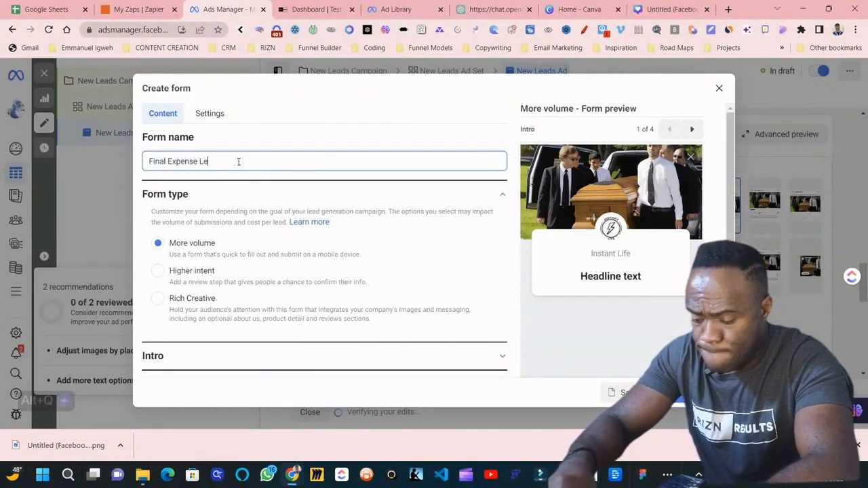
Step: Expand the Intro section of the new instant form
{"action": "scroll", "coordinate": [271, 203], "scroll_direction": "down", "scroll_amount": 2}
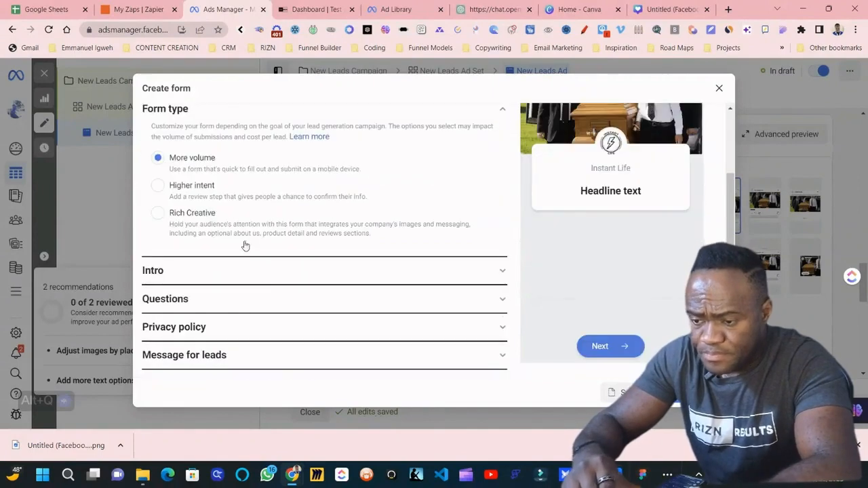
{"action": "left_click", "coordinate": [246, 280]}
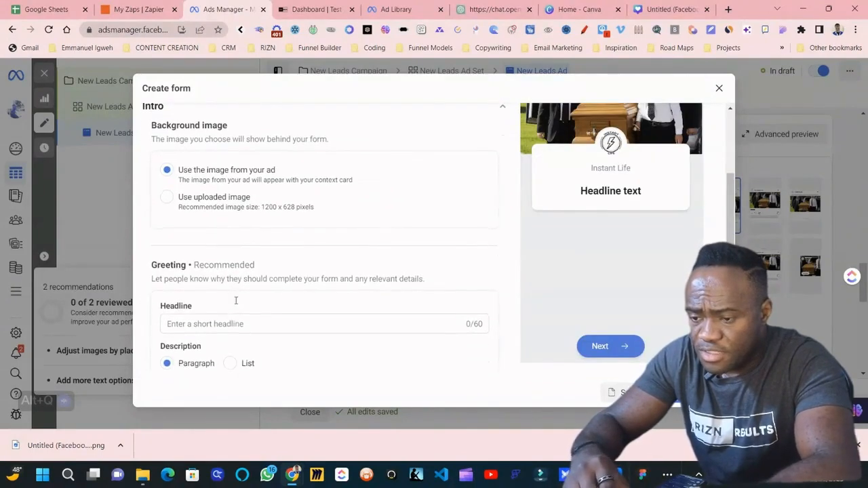
Step: Set the form's greeting headline to "Please Fill This Form Out So We Can Assign A State Licensed"
{"action": "left_click", "coordinate": [229, 318]}
{"action": "type", "text": "P"}
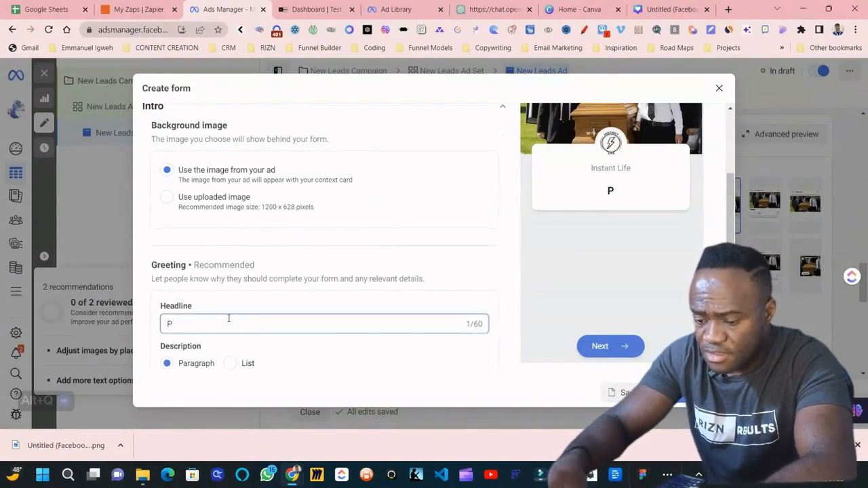
{"action": "type", "text": "lease Fi"}
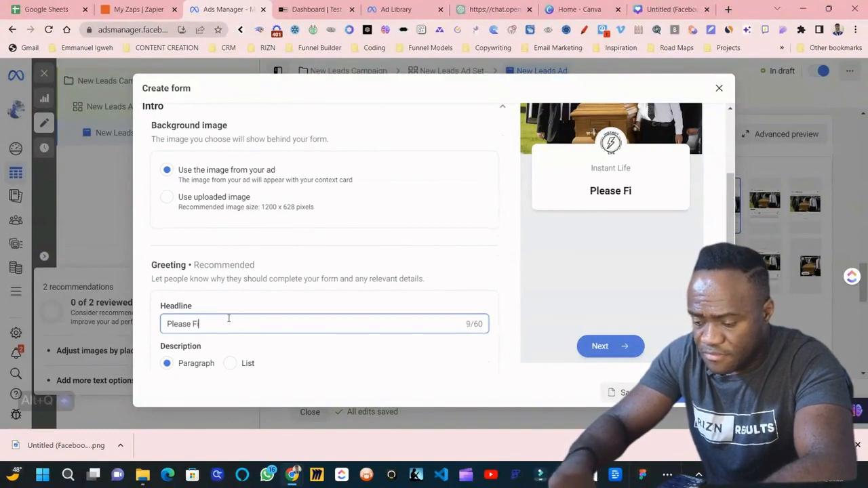
{"action": "type", "text": "ll THis"}
{"action": "key", "text": "BackSpace"}
{"action": "key", "text": "BackSpace"}
{"action": "key", "text": "BackSpace"}
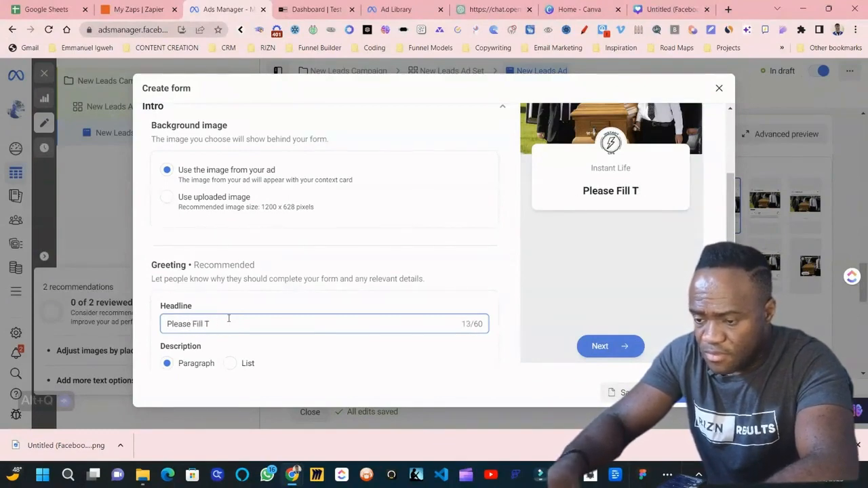
{"action": "type", "text": "his Form"}
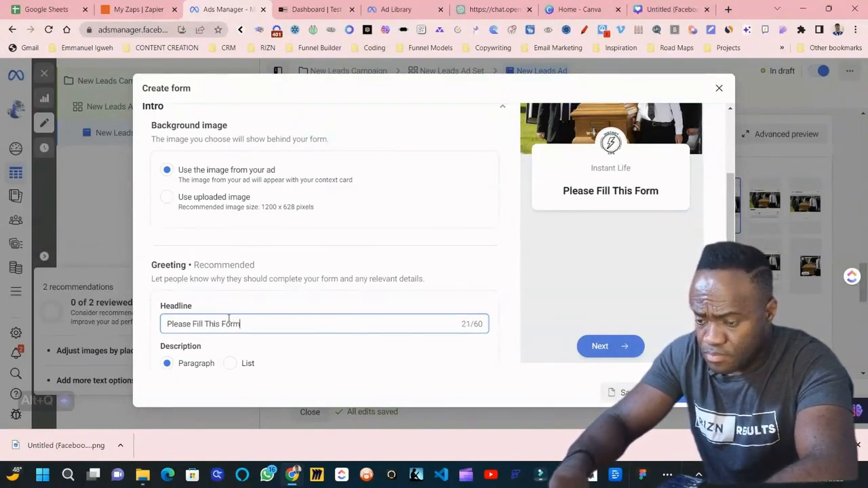
{"action": "type", "text": " Out and An Age"}
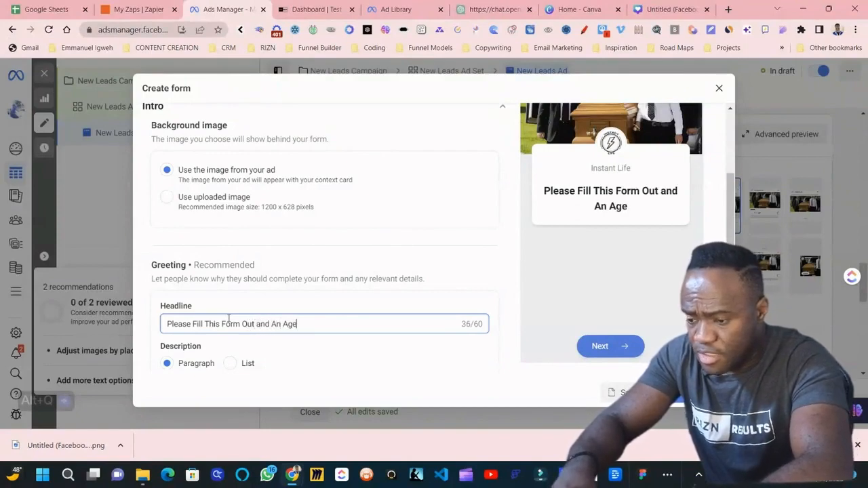
{"action": "key", "text": "BackSpace"}
{"action": "key", "text": "BackSpace"}
{"action": "key", "text": "BackSpace"}
{"action": "key", "text": "BackSpace"}
{"action": "key", "text": "BackSpace"}
{"action": "key", "text": "BackSpace"}
{"action": "key", "text": "BackSpace"}
{"action": "key", "text": "BackSpace"}
{"action": "key", "text": "BackSpace"}
{"action": "key", "text": "BackSpace"}
{"action": "key", "text": "BackSpace"}
{"action": "key", "text": "BackSpace"}
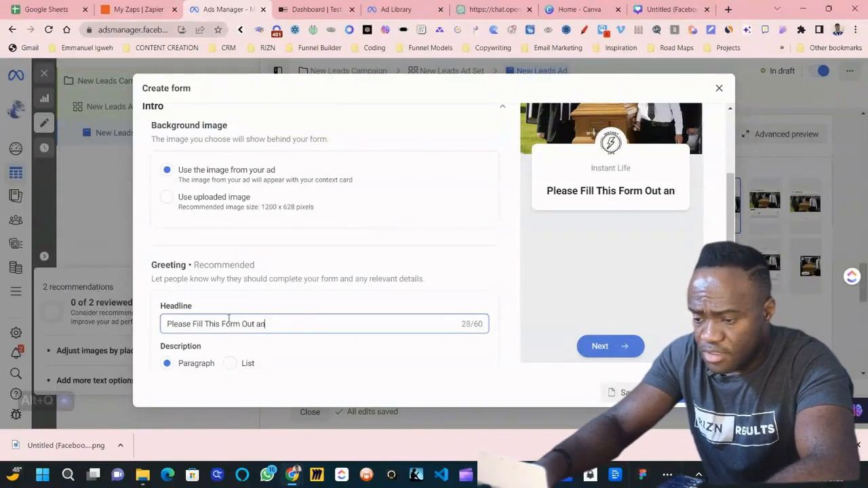
{"action": "type", "text": "sO w"}
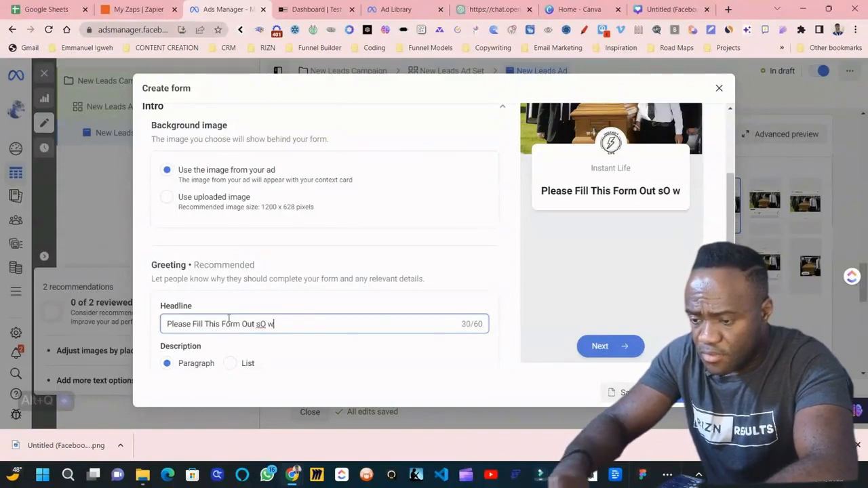
{"action": "key", "text": "BackSpace"}
{"action": "key", "text": "BackSpace"}
{"action": "key", "text": "BackSpace"}
{"action": "key", "text": "BackSpace"}
{"action": "type", "text": "So We "}
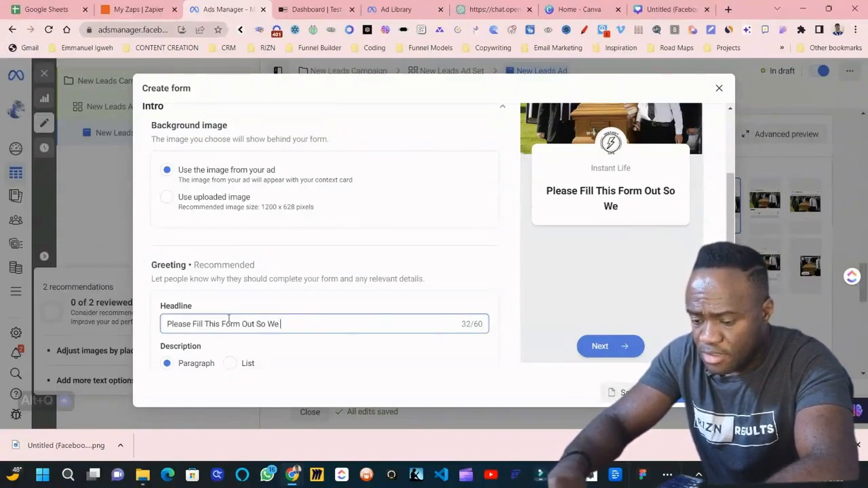
{"action": "type", "text": "Can Assign "}
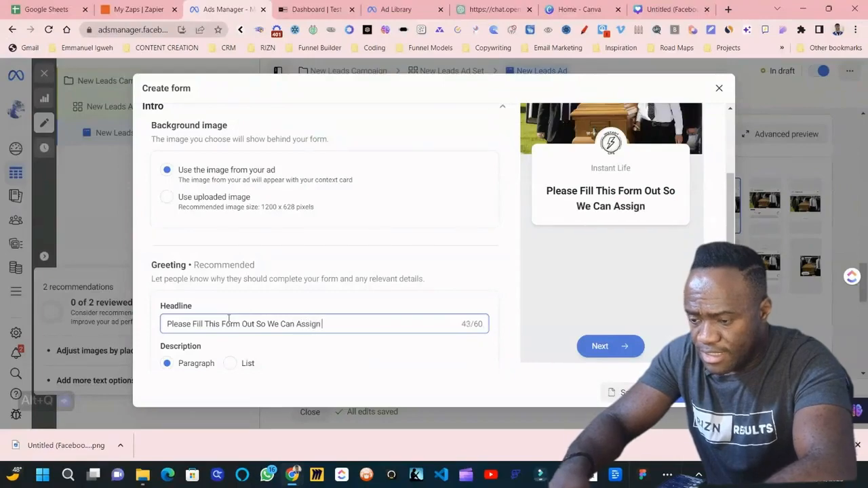
{"action": "type", "text": "A St"}
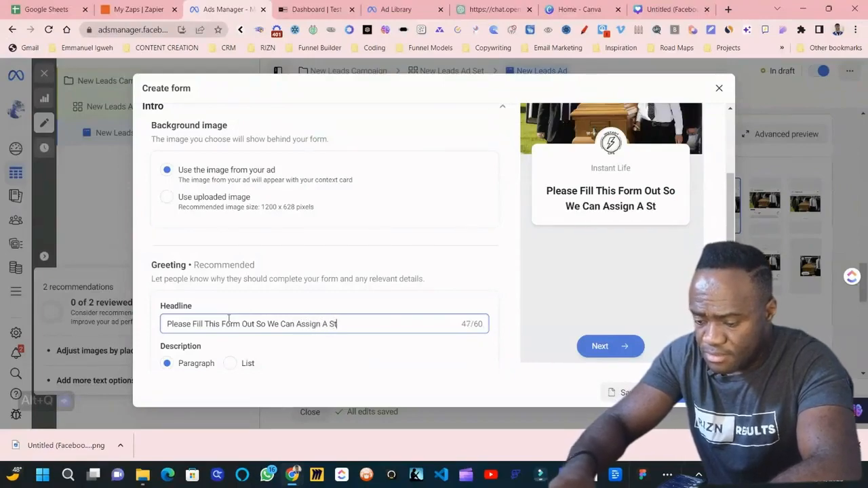
{"action": "type", "text": "ate Licens"}
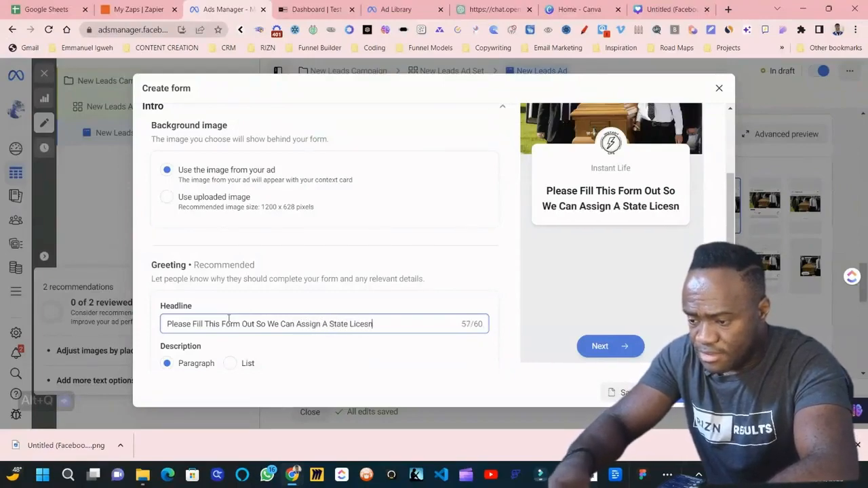
{"action": "key", "text": "BackSpace"}
{"action": "key", "text": "BackSpace"}
{"action": "type", "text": "nsw"}
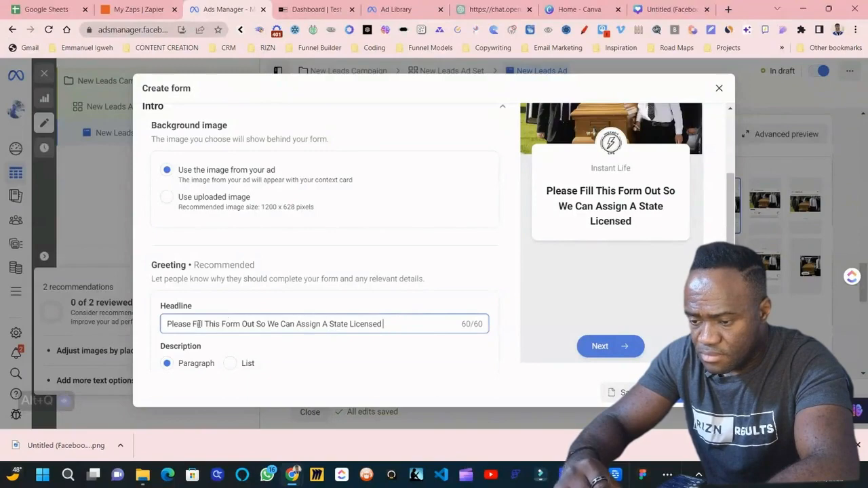
Step: Replace the whole greeting headline with "See If You Qualify!"
{"action": "left_click_drag", "start_coordinate": [256, 326], "coordinate": [384, 324]}
{"action": "key", "text": "BackSpace"}
{"action": "key", "text": "BackSpace"}
{"action": "key", "text": "BackSpace"}
{"action": "key", "text": "BackSpace"}
{"action": "key", "text": "BackSpace"}
{"action": "key", "text": "BackSpace"}
{"action": "key", "text": "BackSpace"}
{"action": "key", "text": "BackSpace"}
{"action": "key", "text": "BackSpace"}
{"action": "key", "text": "BackSpace"}
{"action": "key", "text": "BackSpace"}
{"action": "key", "text": "BackSpace"}
{"action": "key", "text": "BackSpace"}
{"action": "key", "text": "BackSpace"}
{"action": "key", "text": "BackSpace"}
{"action": "key", "text": "BackSpace"}
{"action": "key", "text": "BackSpace"}
{"action": "key", "text": "BackSpace"}
{"action": "key", "text": "BackSpace"}
{"action": "key", "text": "BackSpace"}
{"action": "key", "text": "BackSpace"}
{"action": "key", "text": "BackSpace"}
{"action": "key", "text": "BackSpace"}
{"action": "key", "text": "BackSpace"}
{"action": "key", "text": "BackSpace"}
{"action": "key", "text": "BackSpace"}
{"action": "key", "text": "BackSpace"}
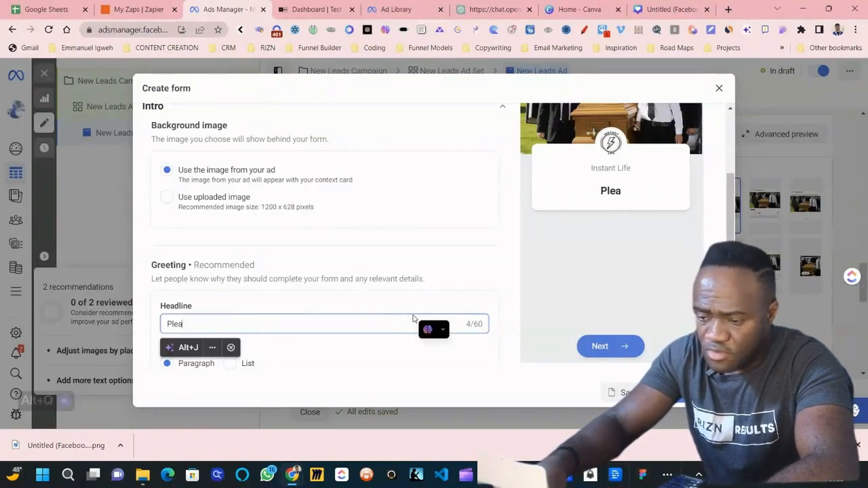
{"action": "type", "text": "See If "}
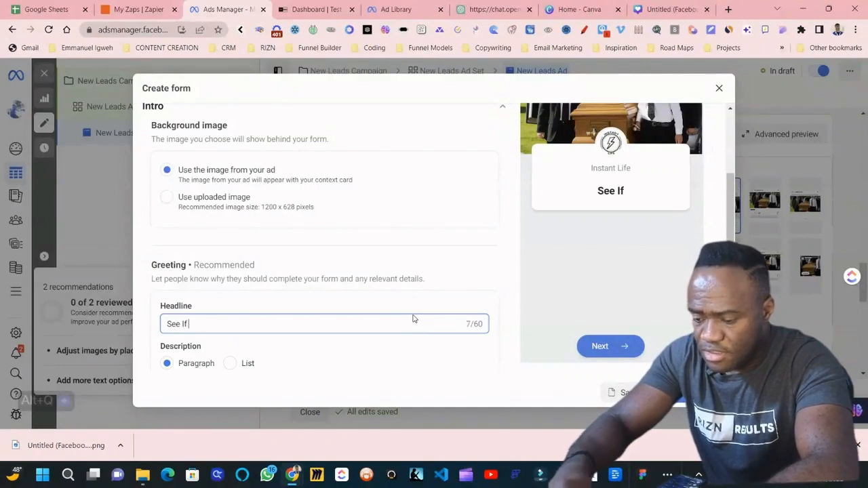
{"action": "type", "text": "You Qualify"}
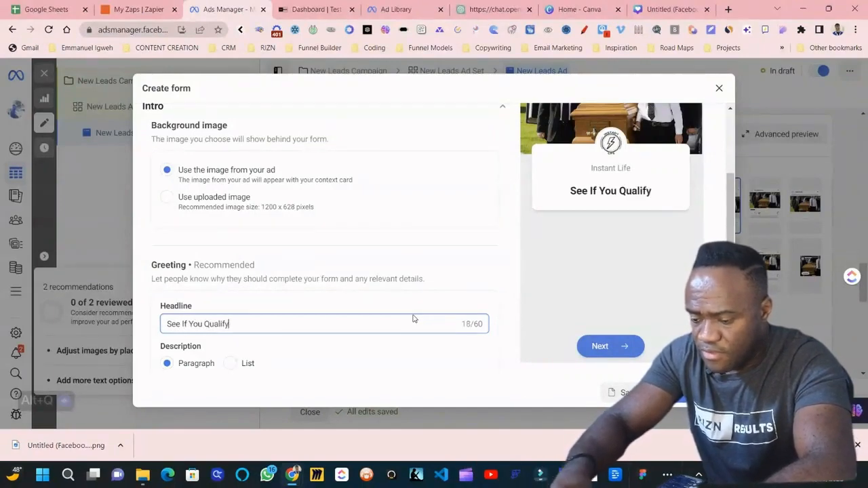
{"action": "type", "text": "!"}
Step: Enter the greeting description paragraph "Please Fill ThIS Form Out And A State Licensed Representative Will Be Happy To Assist You"
{"action": "scroll", "coordinate": [411, 318], "scroll_direction": "down", "scroll_amount": 1}
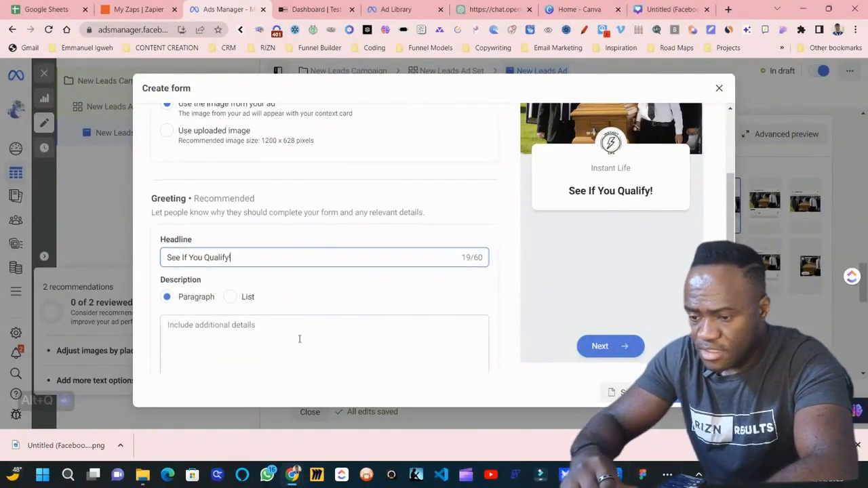
{"action": "left_click", "coordinate": [277, 339]}
{"action": "type", "text": "Please"}
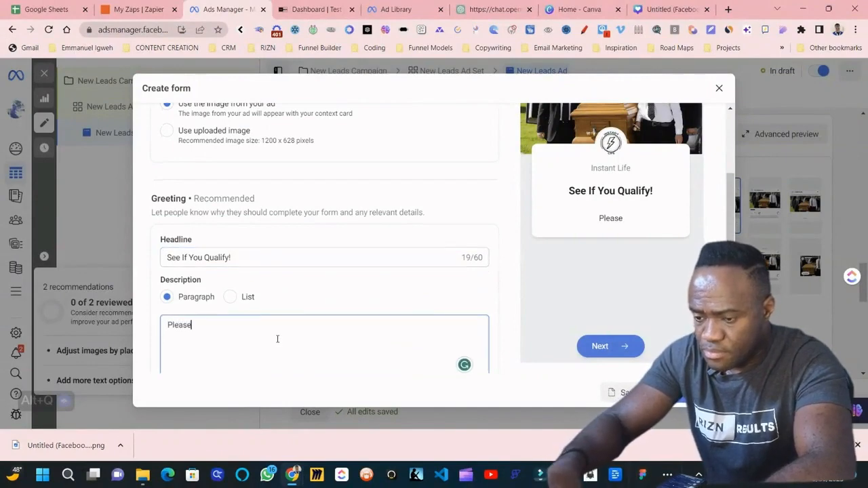
{"action": "type", "text": " Fill Th"}
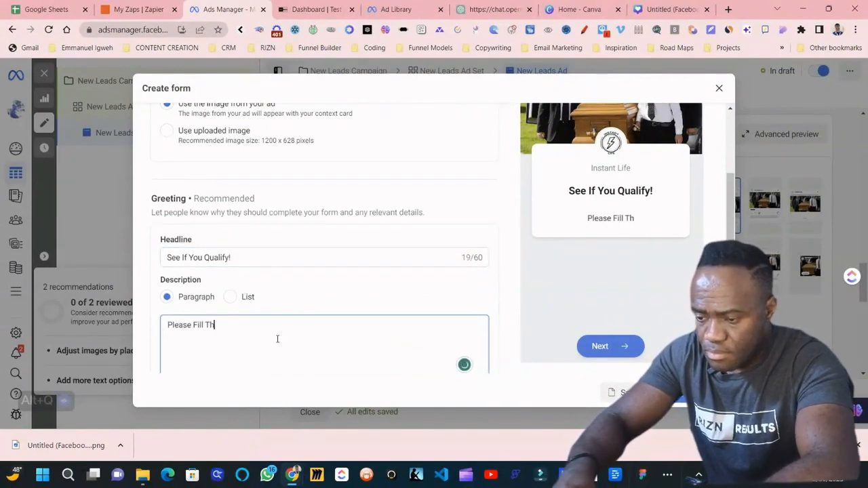
{"action": "type", "text": "IS fORM"}
{"action": "key", "text": "BackSpace"}
{"action": "key", "text": "BackSpace"}
{"action": "key", "text": "BackSpace"}
{"action": "key", "text": "BackSpace"}
{"action": "key", "text": "BackSpace"}
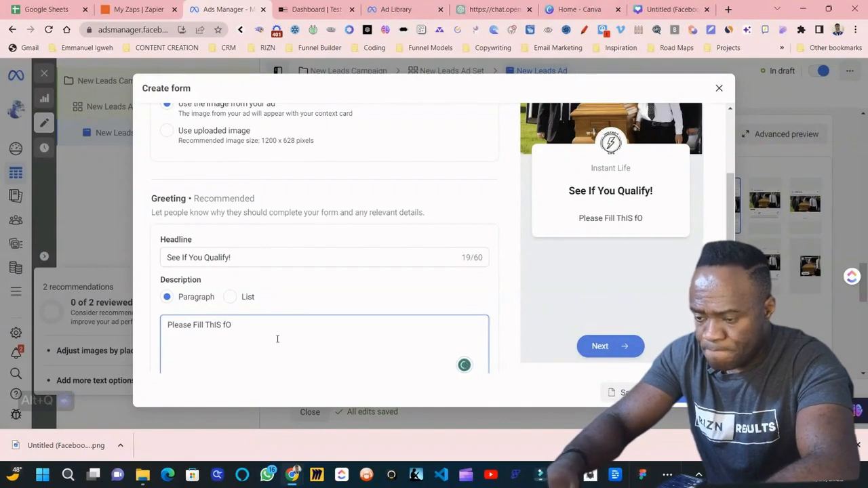
{"action": "type", "text": "fORM"}
{"action": "key", "text": "BackSpace"}
{"action": "key", "text": "BackSpace"}
{"action": "key", "text": "BackSpace"}
{"action": "key", "text": "BackSpace"}
{"action": "key", "text": "BackSpace"}
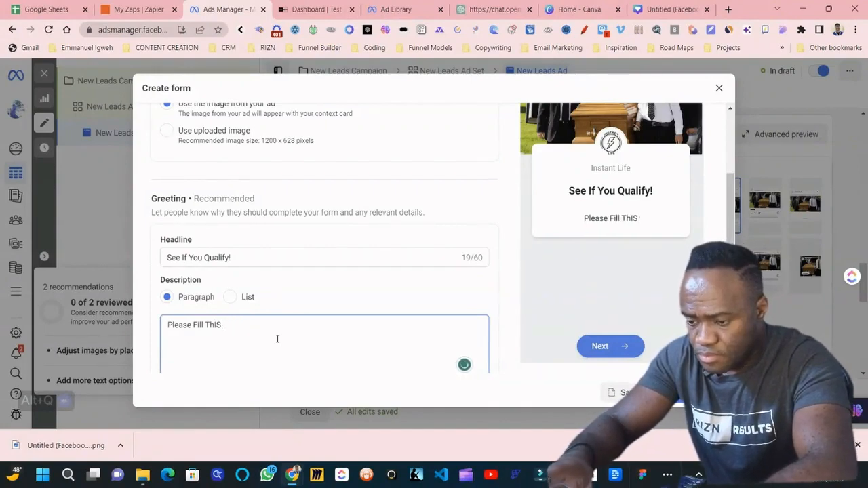
{"action": "type", "text": "Form Our"}
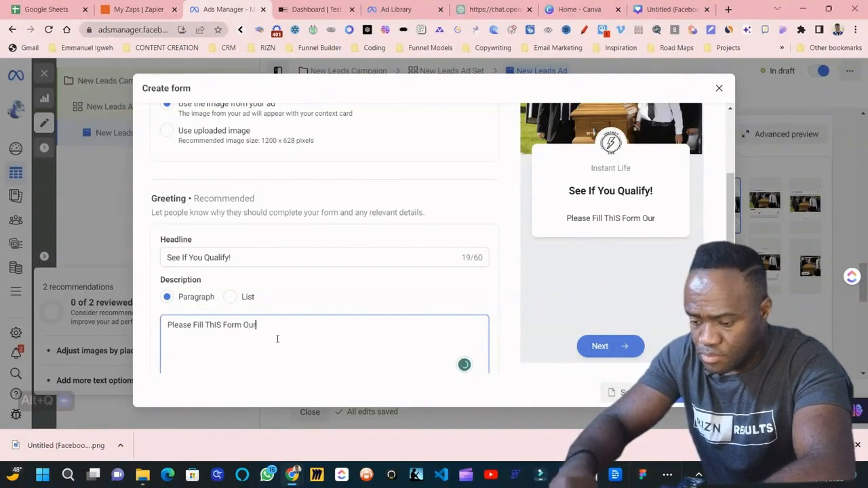
{"action": "key", "text": "BackSpace"}
{"action": "type", "text": "t A"}
{"action": "key", "text": "BackSpace"}
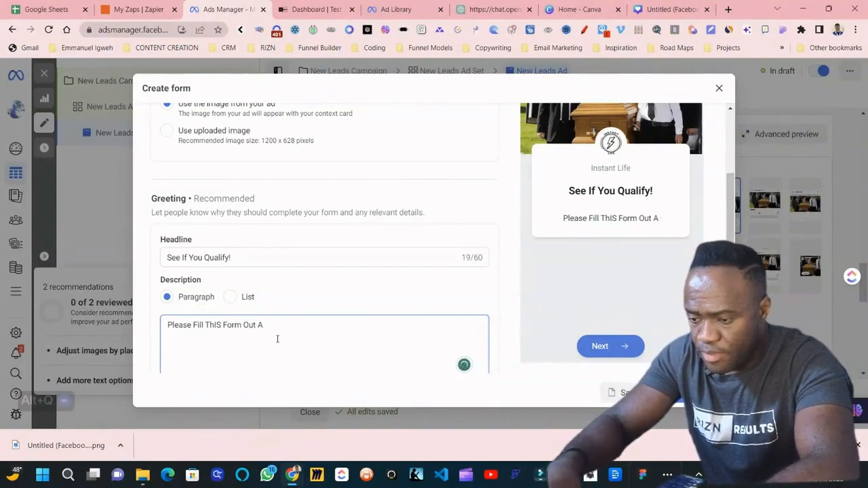
{"action": "type", "text": "nd A sTATE"}
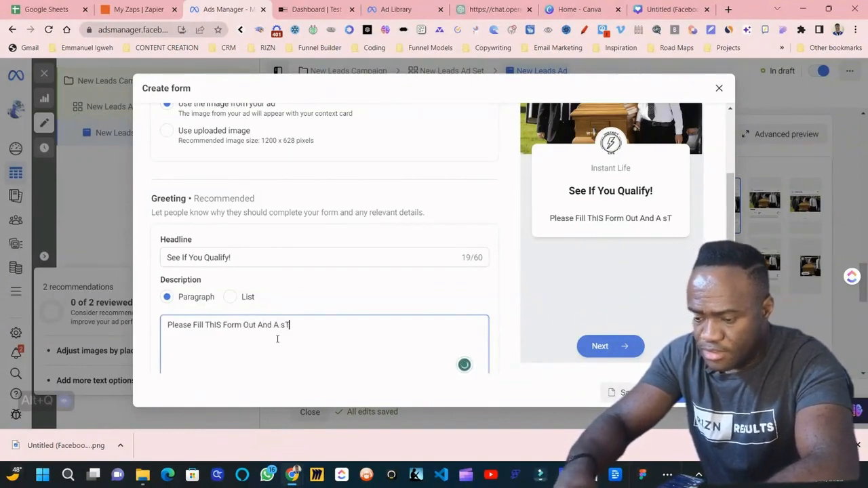
{"action": "key", "text": "BackSpace"}
{"action": "key", "text": "BackSpace"}
{"action": "key", "text": "BackSpace"}
{"action": "key", "text": "BackSpace"}
{"action": "key", "text": "BackSpace"}
{"action": "type", "text": "S"}
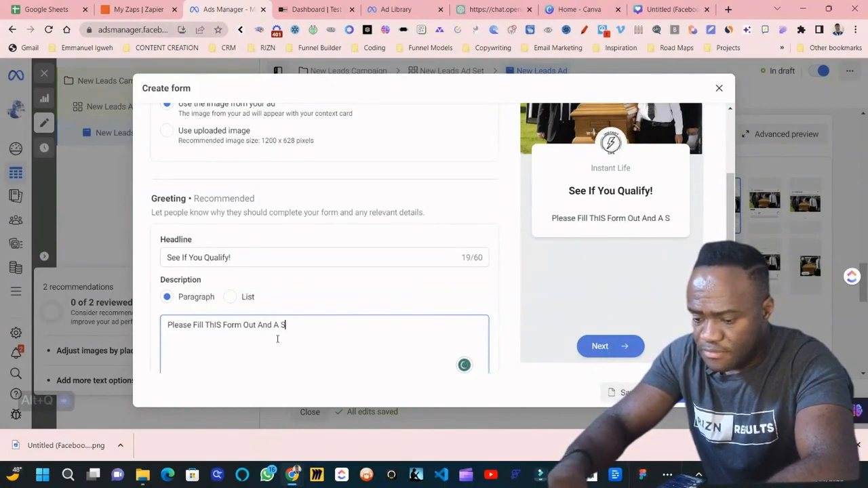
{"action": "type", "text": "tate Licens"}
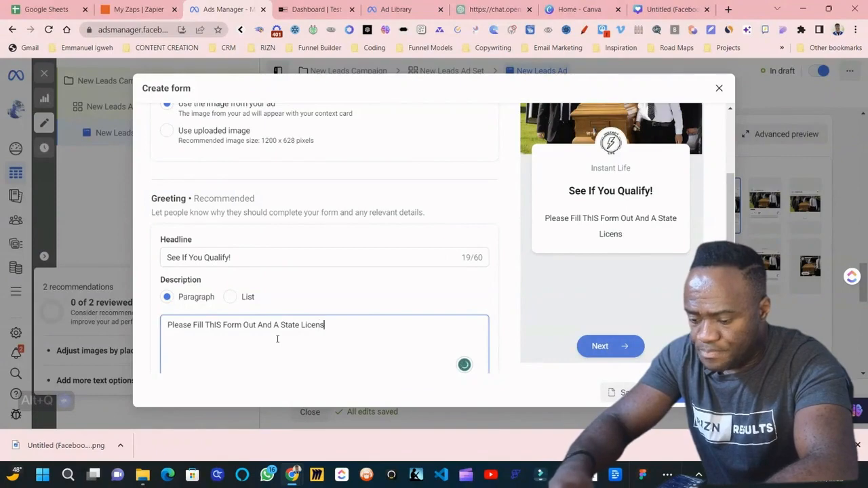
{"action": "type", "text": "ed RE"}
{"action": "key", "text": "BackSpace"}
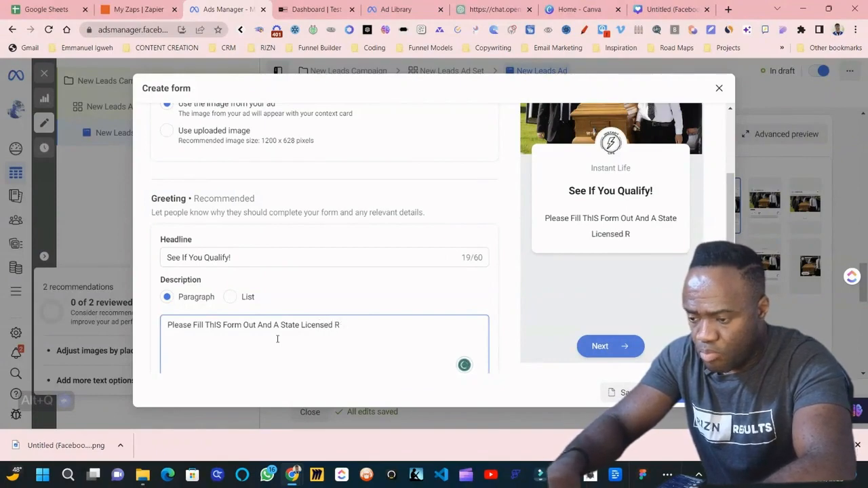
{"action": "type", "text": "epre"}
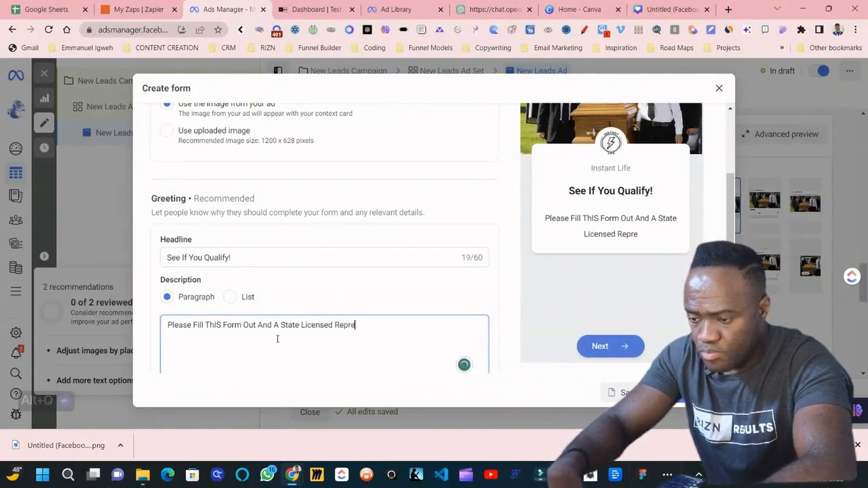
{"action": "type", "text": "sentative Wi"}
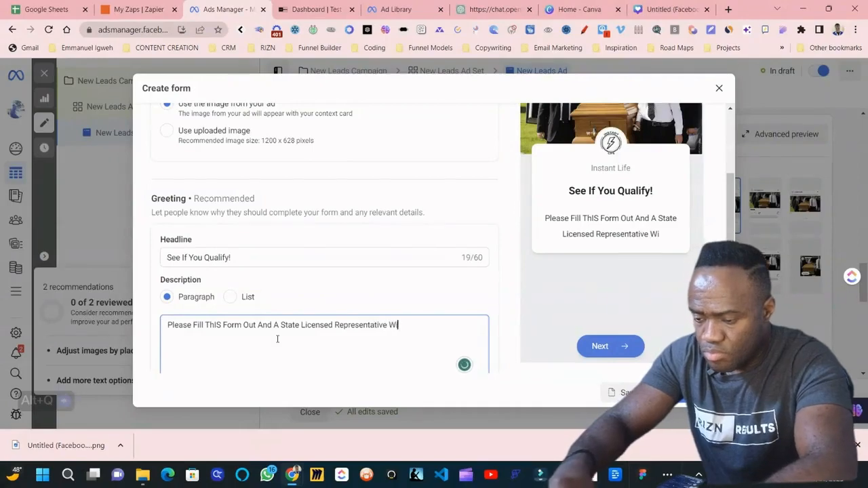
{"action": "type", "text": "ll Be"}
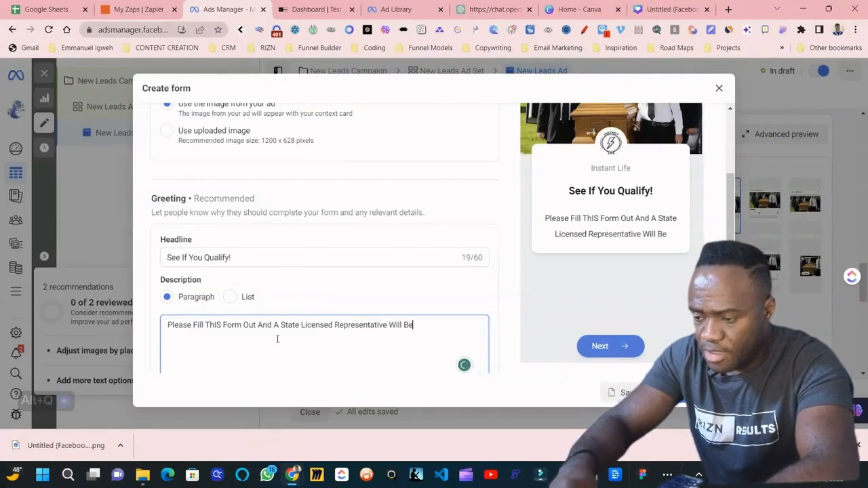
{"action": "type", "text": " Happy To"}
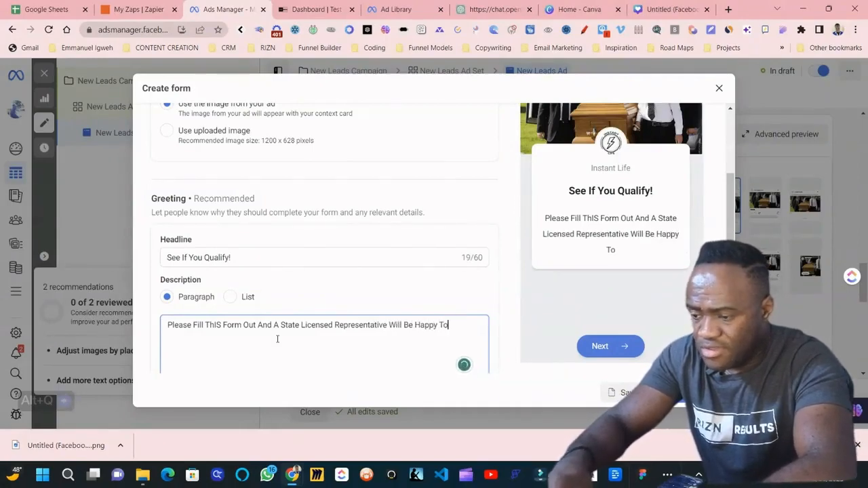
{"action": "type", "text": " Assist You"}
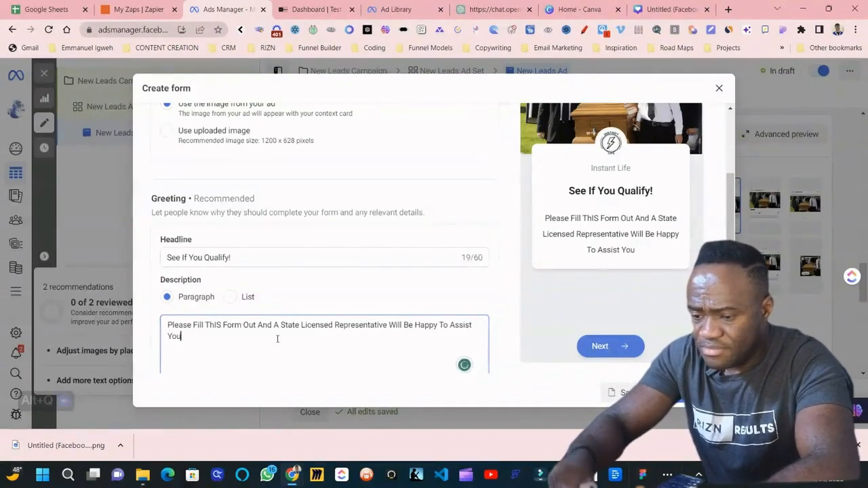
Step: Add a short answer custom question to the form's Questions section reading "How Old Are You?"
{"action": "scroll", "coordinate": [278, 338], "scroll_direction": "down", "scroll_amount": 3}
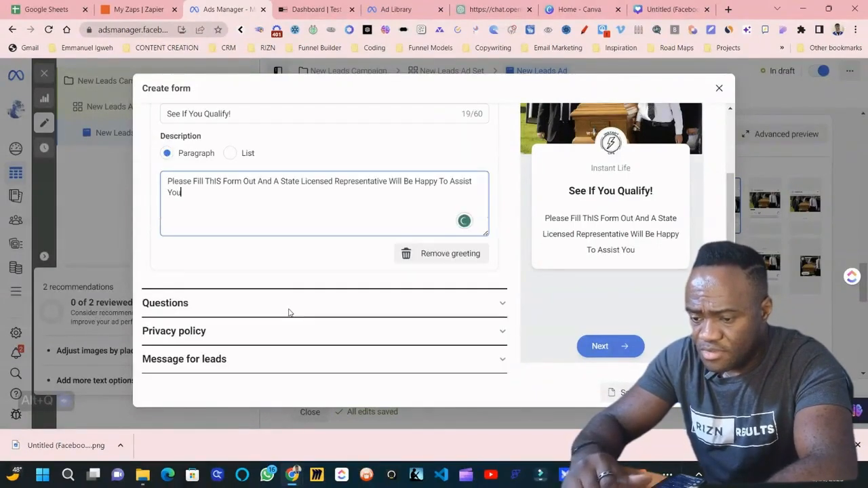
{"action": "left_click", "coordinate": [224, 300]}
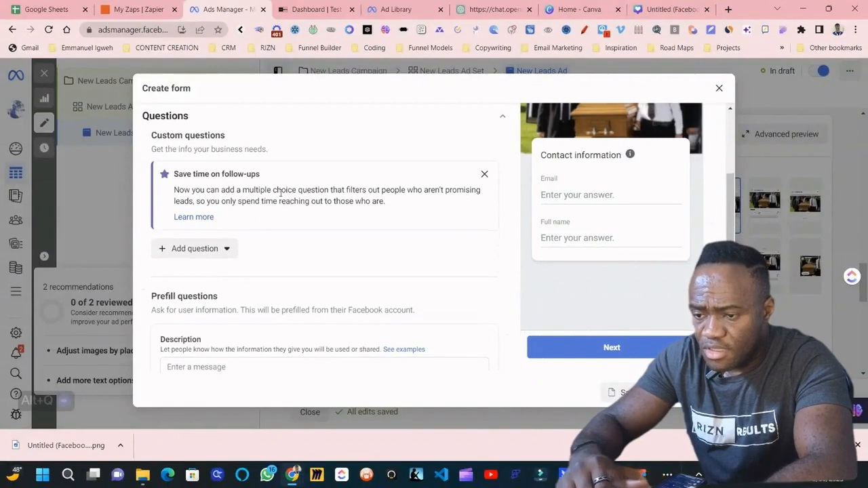
{"action": "left_click", "coordinate": [210, 250]}
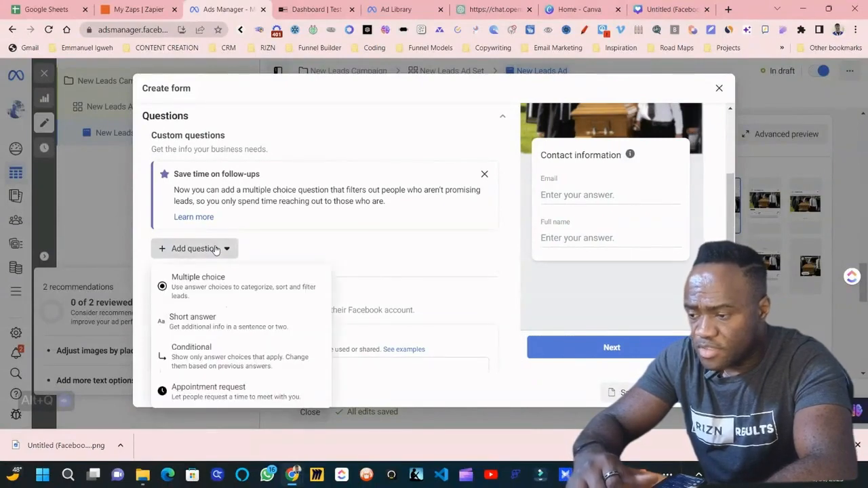
{"action": "left_click", "coordinate": [212, 324]}
{"action": "type", "text": "H"}
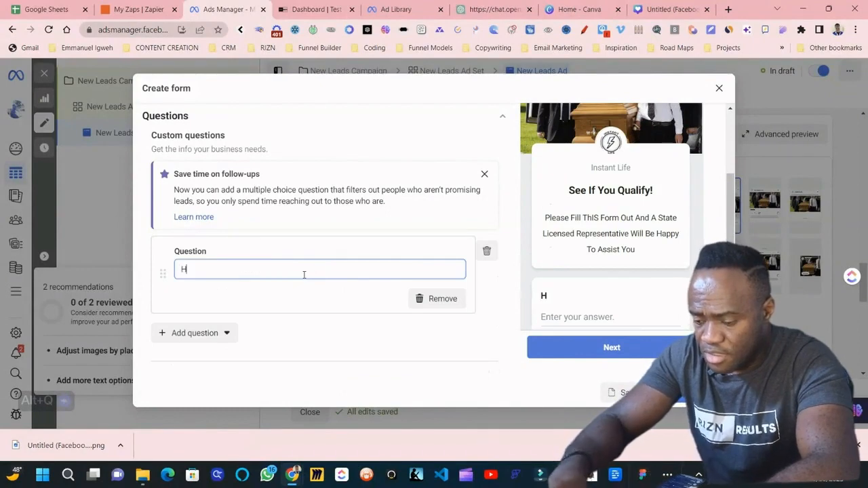
{"action": "type", "text": "ow Old Are You?"}
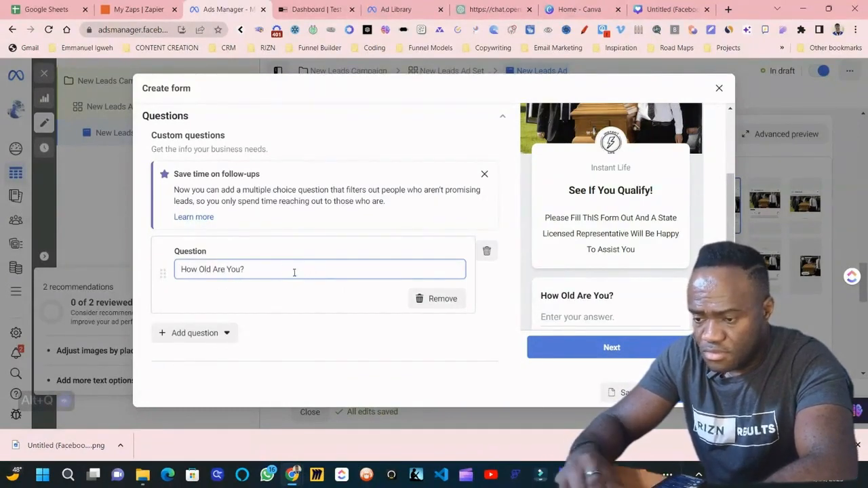
Step: Add a second short answer custom question reading "What Is The Best Contact Number?"
{"action": "left_click", "coordinate": [203, 333]}
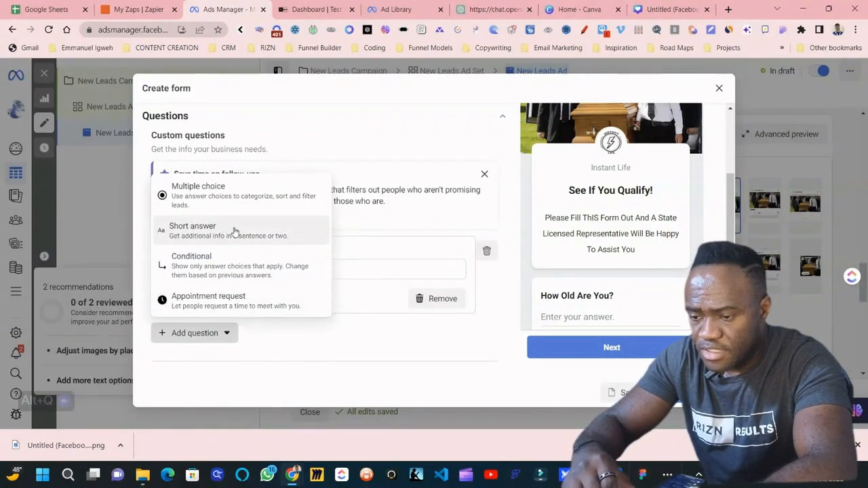
{"action": "left_click", "coordinate": [234, 232]}
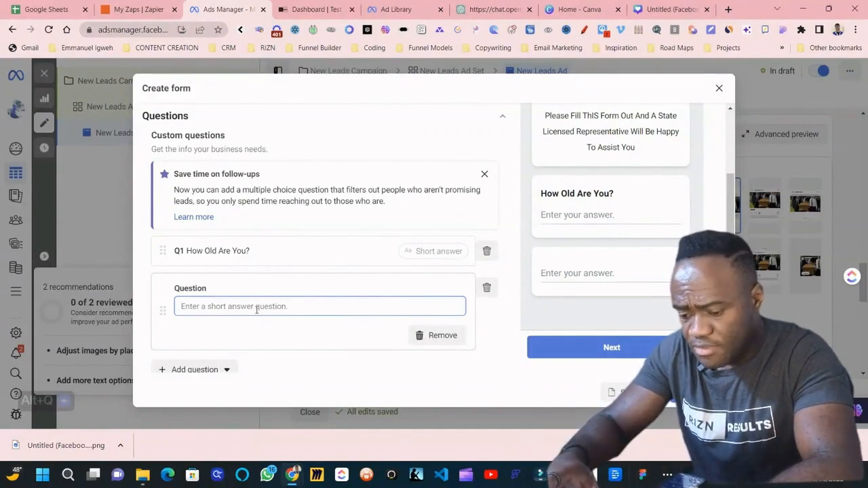
{"action": "type", "text": "What Is The Best"}
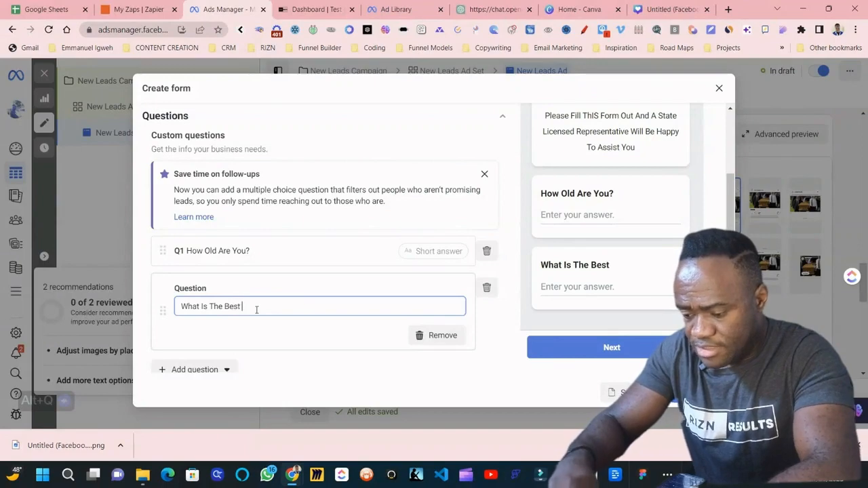
{"action": "type", "text": " Contact Numbe"}
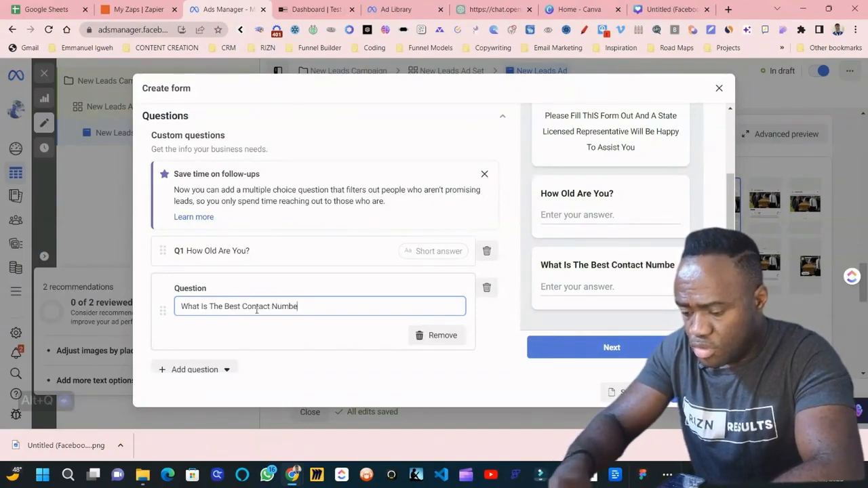
{"action": "type", "text": "r?"}
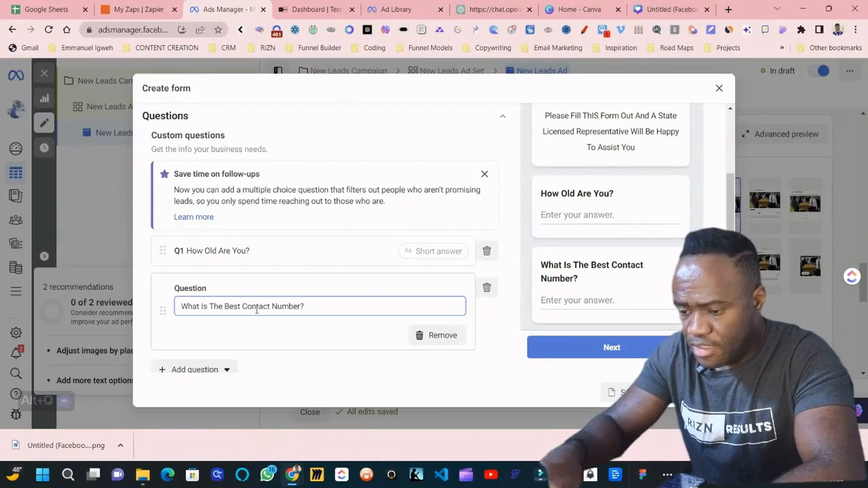
Step: Add a third short answer custom question reading "What Is Your Favorite Hobby"
{"action": "left_click", "coordinate": [215, 369]}
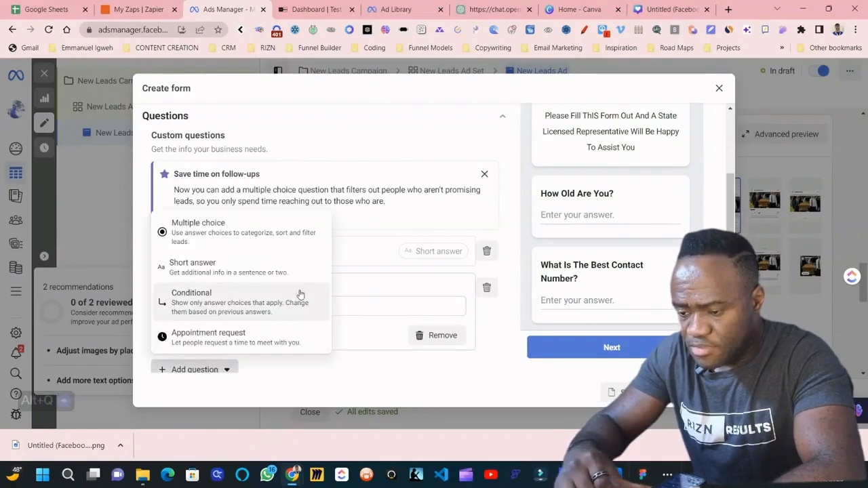
{"action": "left_click", "coordinate": [282, 273]}
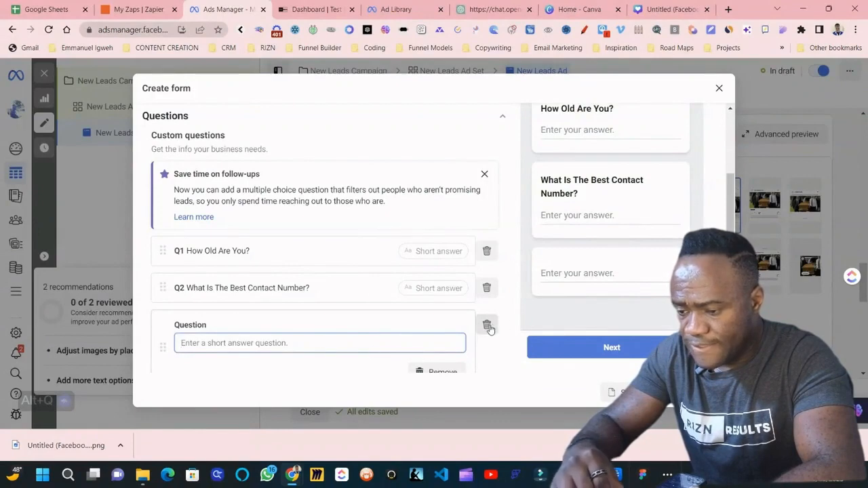
{"action": "type", "text": "W"}
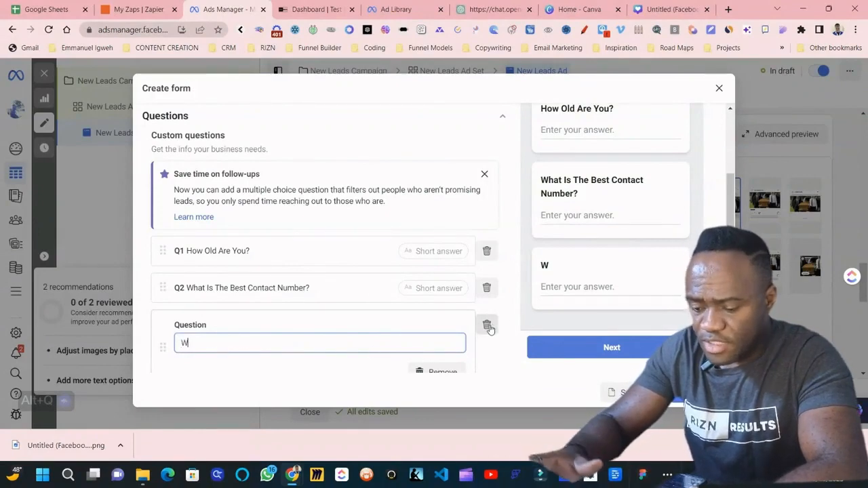
{"action": "type", "text": "hat"}
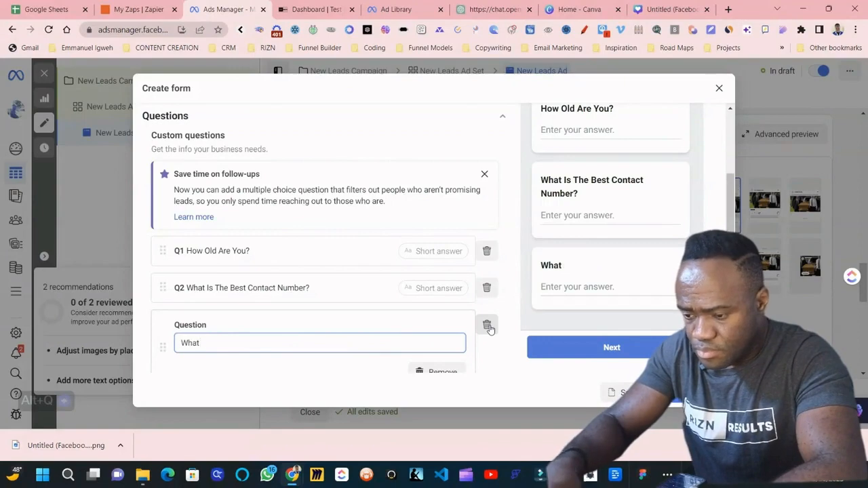
{"action": "type", "text": " sIs Your"}
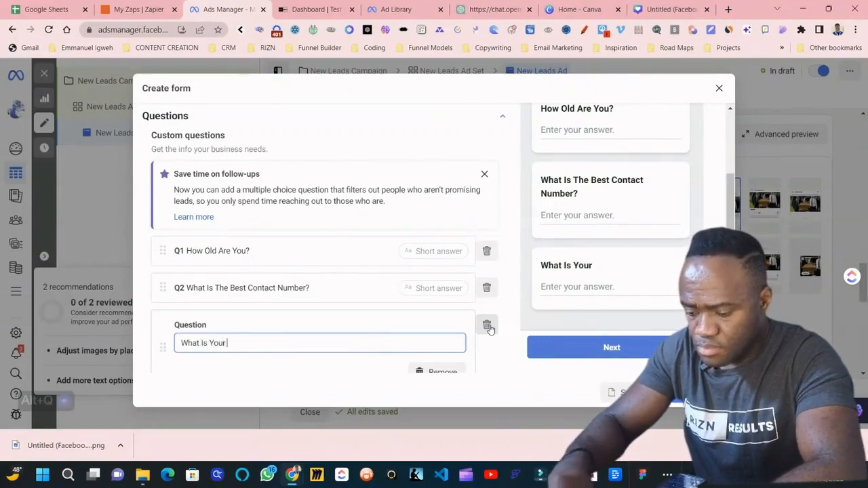
{"action": "type", "text": " Favorite Hobby"}
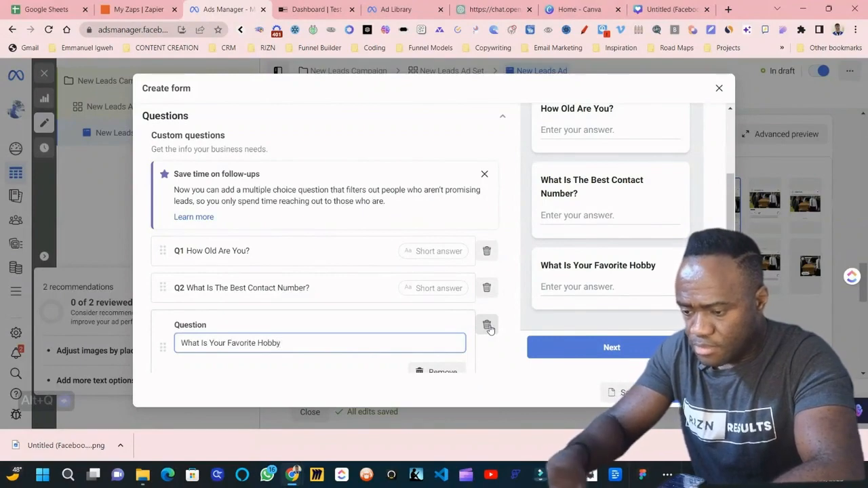
Step: Reword the third custom question to "Who Is Your Beneficiary"
{"action": "key", "text": "BackSpace"}
{"action": "key", "text": "BackSpace"}
{"action": "key", "text": "BackSpace"}
{"action": "key", "text": "BackSpace"}
{"action": "key", "text": "BackSpace"}
{"action": "key", "text": "BackSpace"}
{"action": "key", "text": "BackSpace"}
{"action": "key", "text": "BackSpace"}
{"action": "key", "text": "BackSpace"}
{"action": "key", "text": "BackSpace"}
{"action": "key", "text": "BackSpace"}
{"action": "key", "text": "BackSpace"}
{"action": "key", "text": "BackSpace"}
{"action": "key", "text": "BackSpace"}
{"action": "key", "text": "BackSpace"}
{"action": "key", "text": "BackSpace"}
{"action": "key", "text": "BackSpace"}
{"action": "key", "text": "BackSpace"}
{"action": "key", "text": "BackSpace"}
{"action": "key", "text": "BackSpace"}
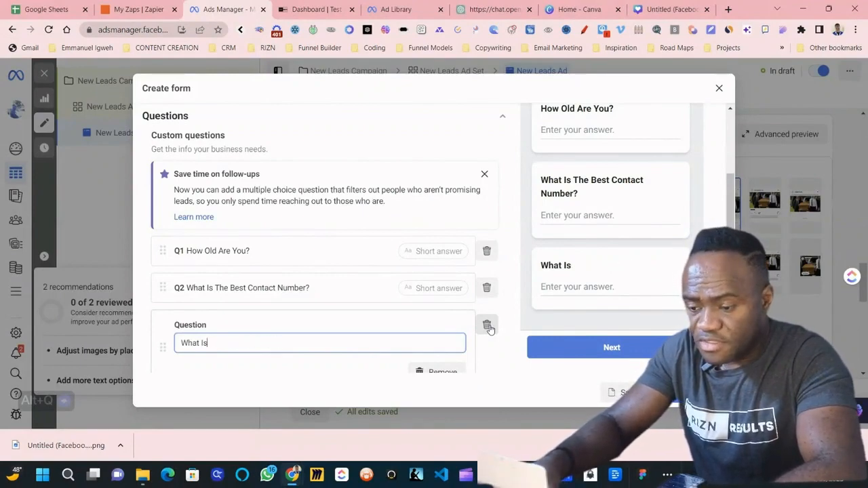
{"action": "key", "text": "BackSpace"}
{"action": "key", "text": "BackSpace"}
{"action": "key", "text": "BackSpace"}
{"action": "type", "text": "o "}
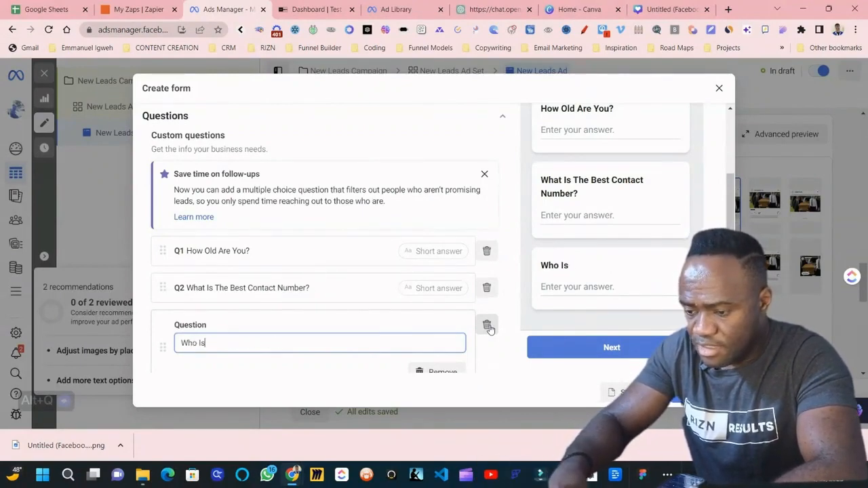
{"action": "type", "text": "Is Your Beneficiary"}
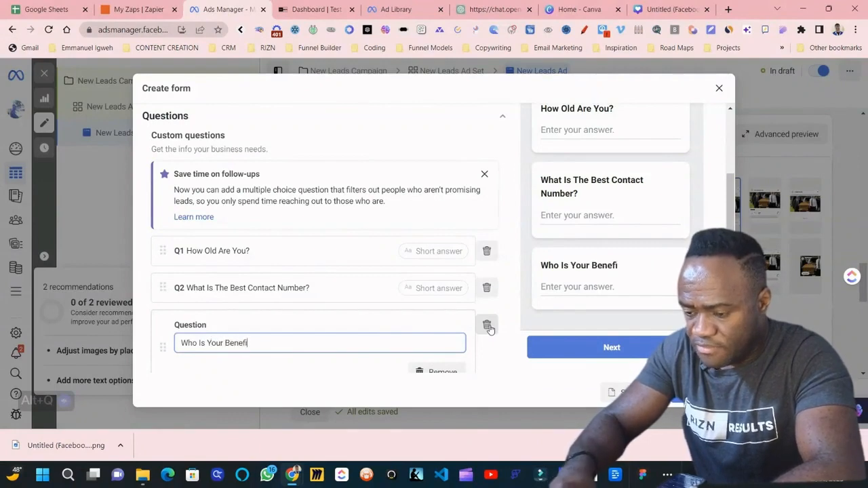
Step: Replace the third custom question's whole text with "Who Are We Allocating The Funds To?"
{"action": "triple_click", "coordinate": [229, 343]}
{"action": "type", "text": "Who"}
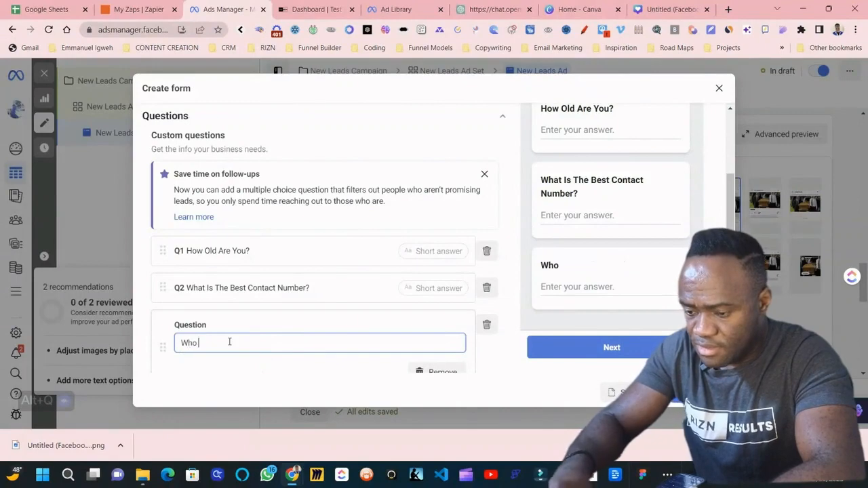
{"action": "type", "text": " Are We A"}
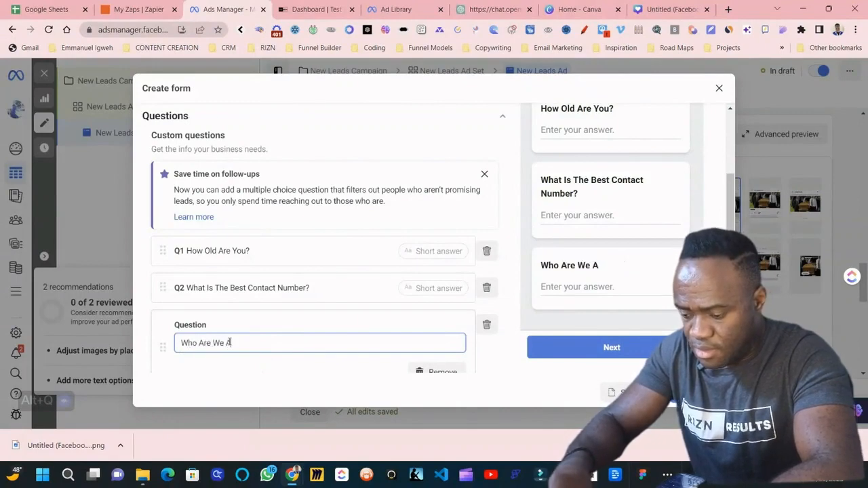
{"action": "type", "text": "llocating "}
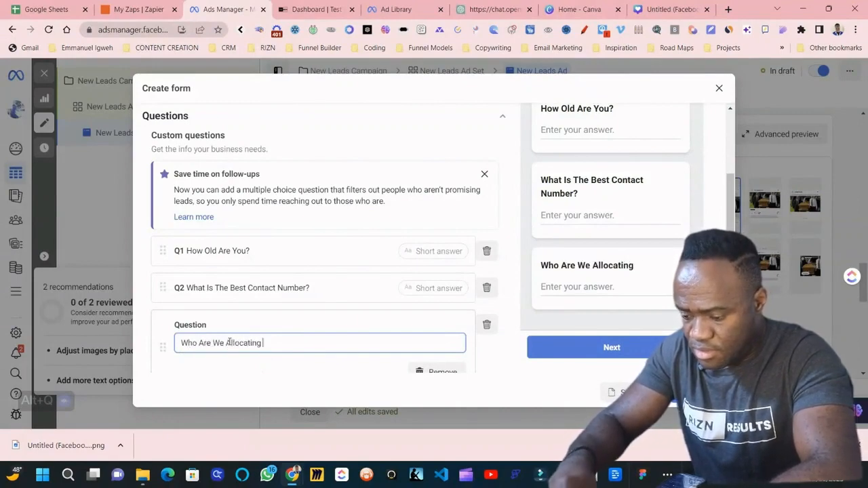
{"action": "type", "text": "The"}
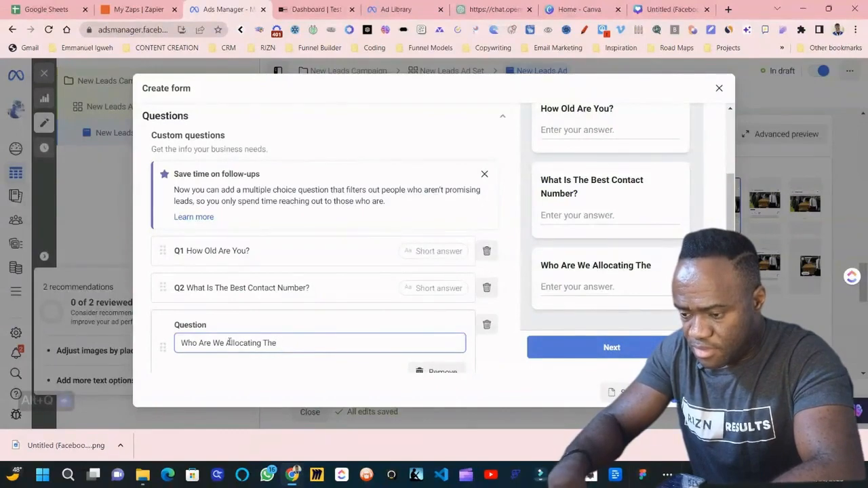
{"action": "type", "text": " funds To?"}
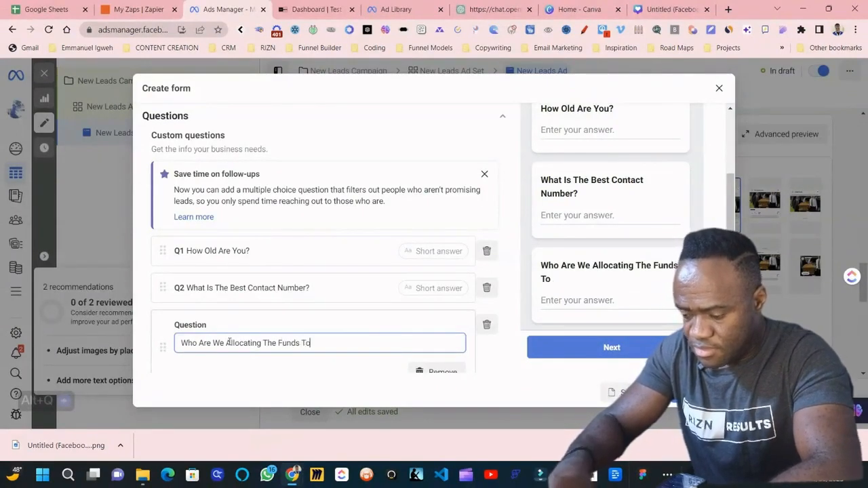
Step: Remove the Full name field from the form's prefill questions
{"action": "scroll", "coordinate": [229, 342], "scroll_direction": "down", "scroll_amount": 1}
{"action": "scroll", "coordinate": [225, 345], "scroll_direction": "down", "scroll_amount": 2}
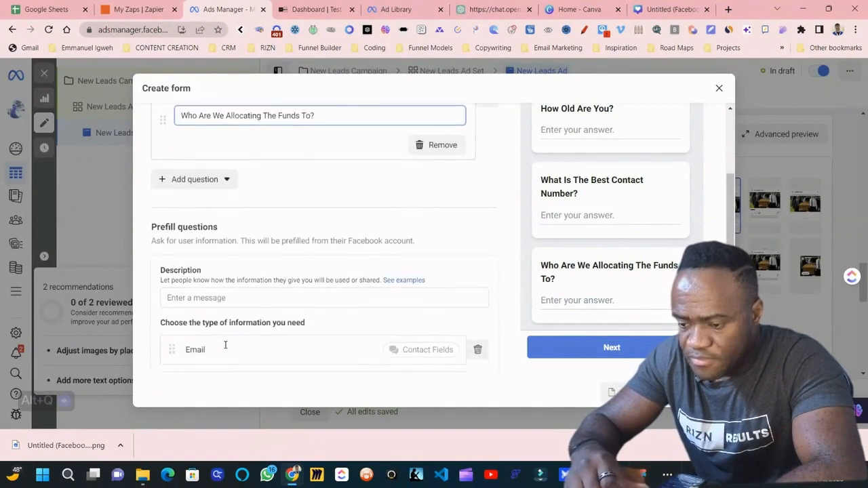
{"action": "left_click", "coordinate": [207, 298]}
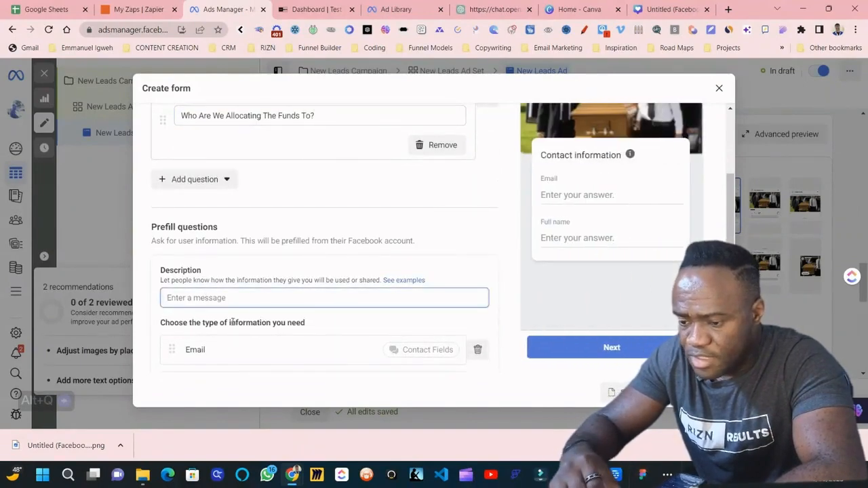
{"action": "scroll", "coordinate": [232, 323], "scroll_direction": "down", "scroll_amount": 1}
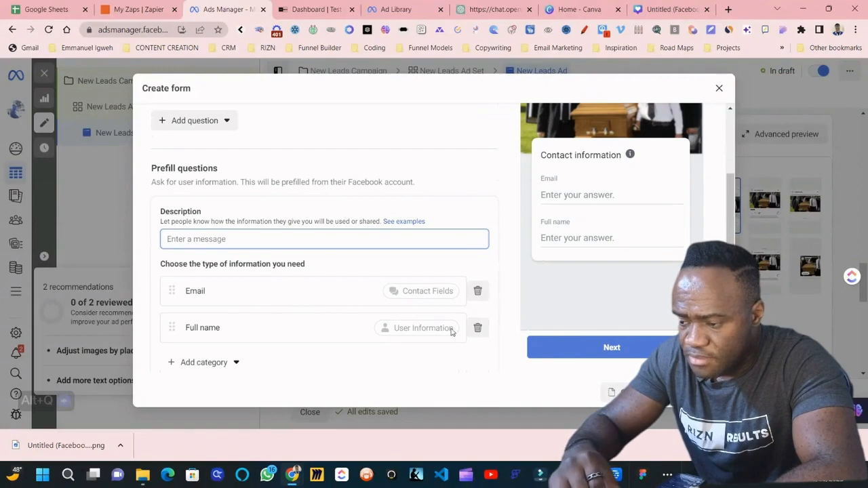
{"action": "left_click", "coordinate": [477, 328]}
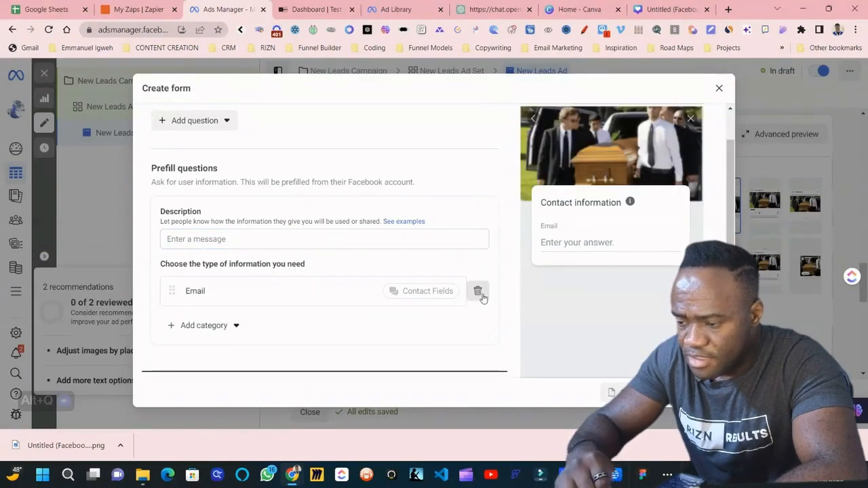
Step: Add the First name field from the user information category to the prefill questions and place it above Email
{"action": "left_click", "coordinate": [239, 325]}
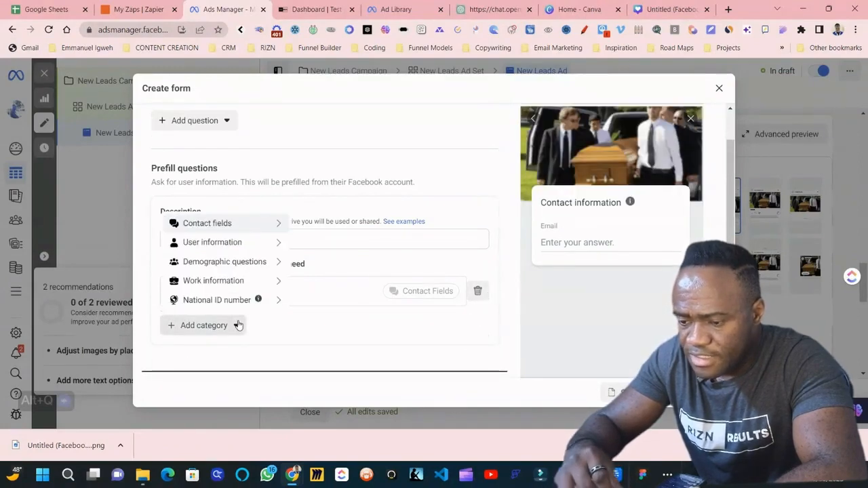
{"action": "mouse_move", "coordinate": [238, 226]}
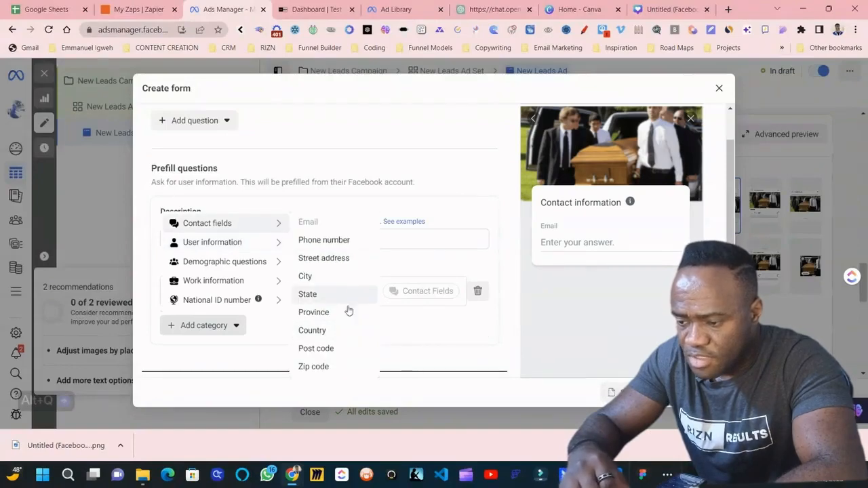
{"action": "mouse_move", "coordinate": [250, 252]}
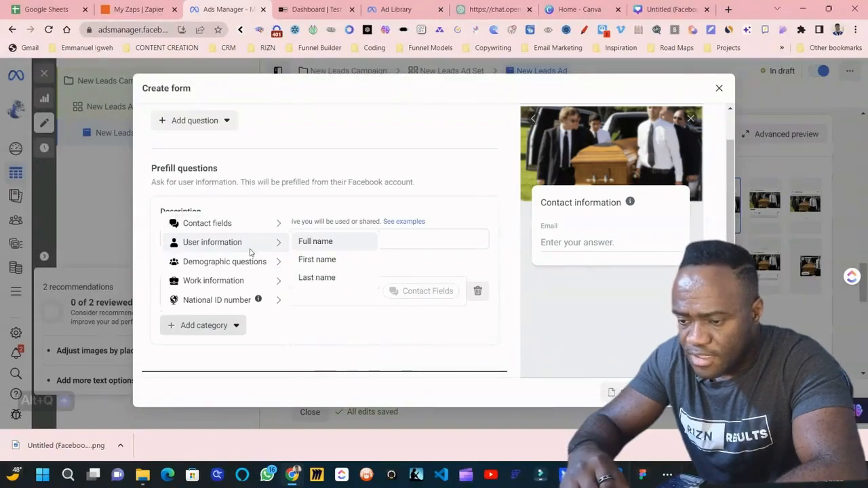
{"action": "left_click", "coordinate": [323, 259]}
{"action": "left_click_drag", "start_coordinate": [172, 331], "coordinate": [167, 278]}
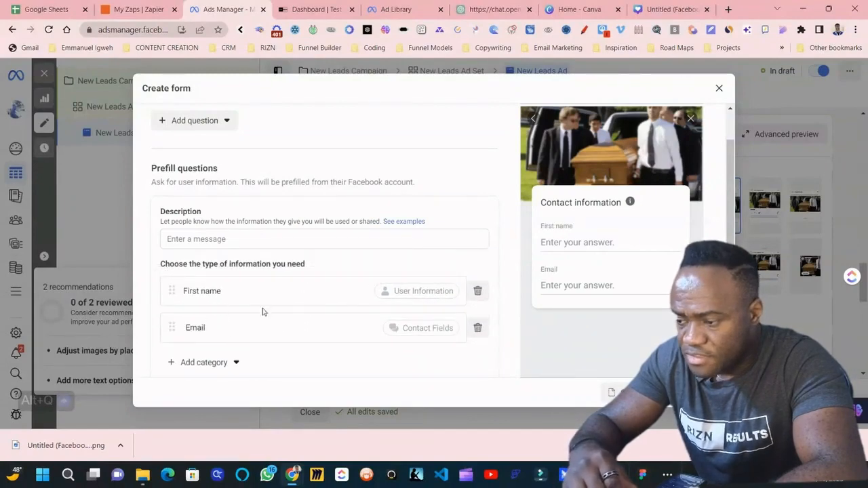
Step: Enter "Just a little bit more information" as the prefill questions' description and review the form's questions
{"action": "scroll", "coordinate": [316, 285], "scroll_direction": "up", "scroll_amount": 2}
{"action": "left_click", "coordinate": [210, 295]}
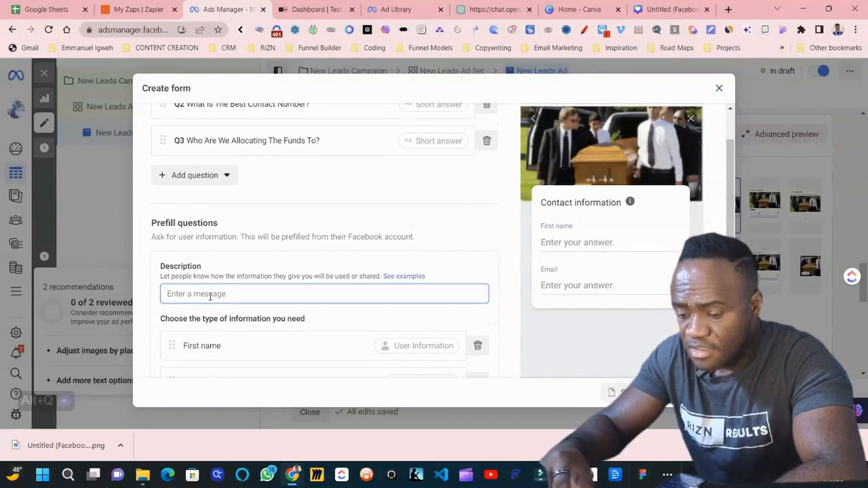
{"action": "type", "text": "Just a"}
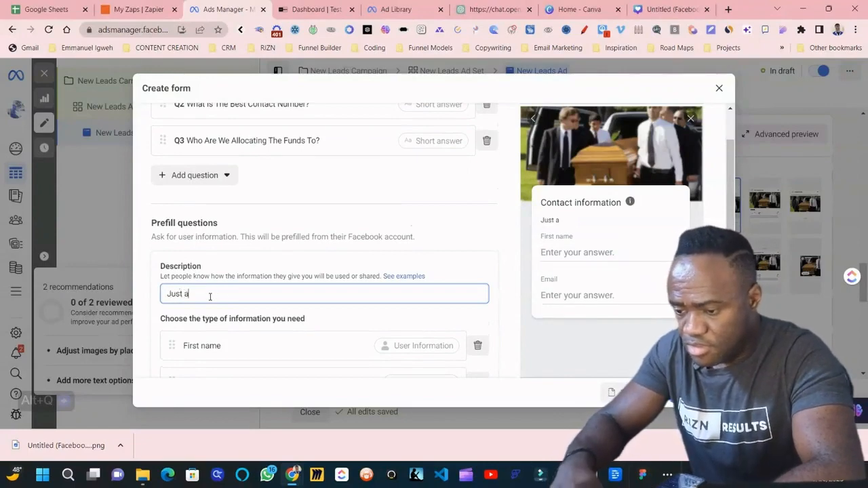
{"action": "type", "text": " little bit"}
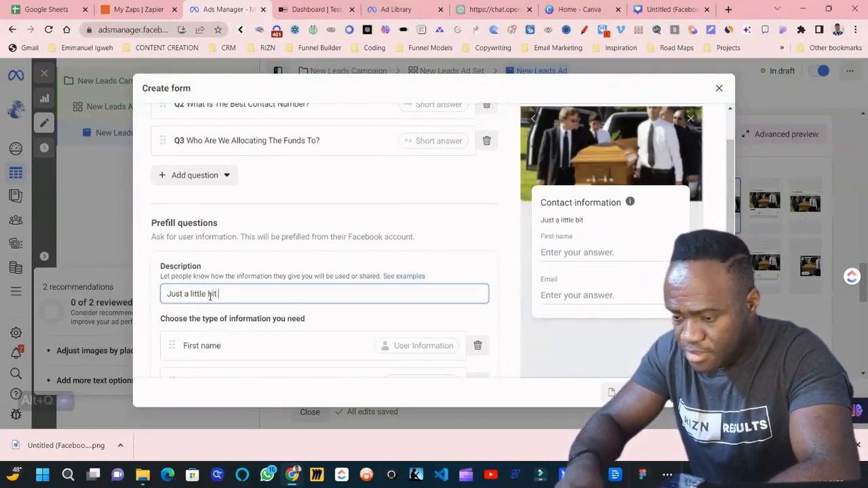
{"action": "type", "text": " more information"}
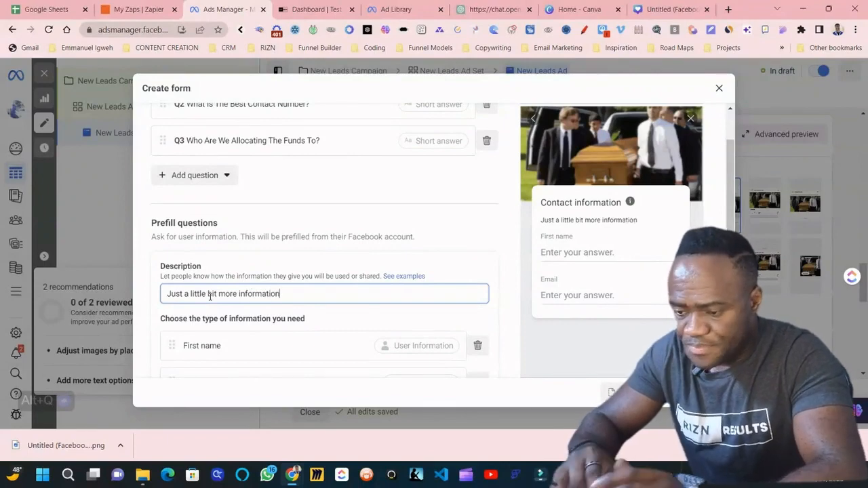
{"action": "scroll", "coordinate": [211, 297], "scroll_direction": "down", "scroll_amount": 2}
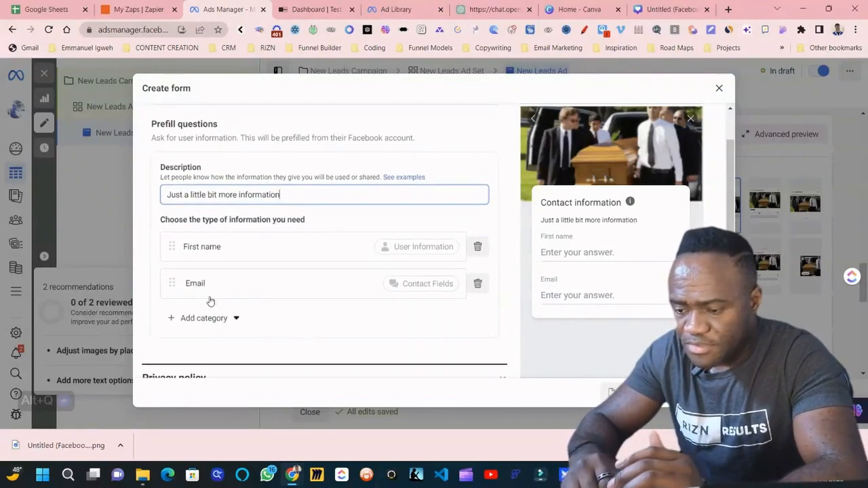
{"action": "scroll", "coordinate": [313, 213], "scroll_direction": "up", "scroll_amount": 3}
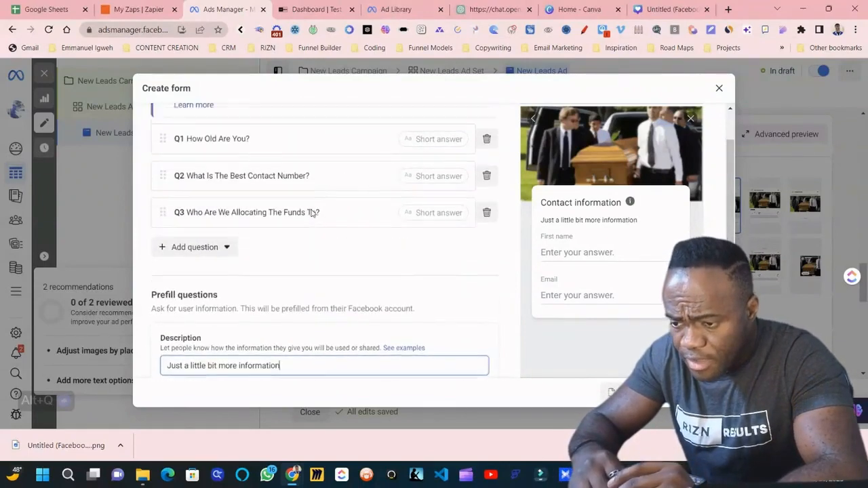
{"action": "scroll", "coordinate": [311, 213], "scroll_direction": "down", "scroll_amount": 3}
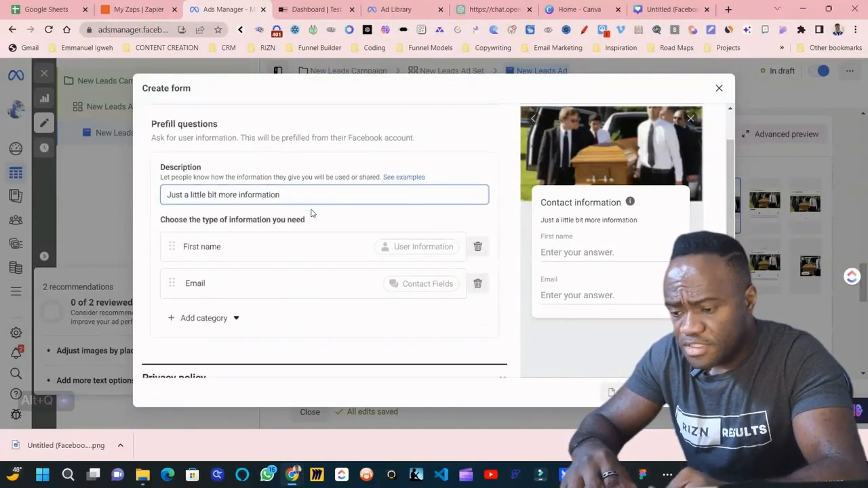
Step: Expand the form's privacy policy section and open the free privacy policy generator website, privacypolicygenerator.info, in a new browser tab
{"action": "scroll", "coordinate": [311, 213], "scroll_direction": "down", "scroll_amount": 1}
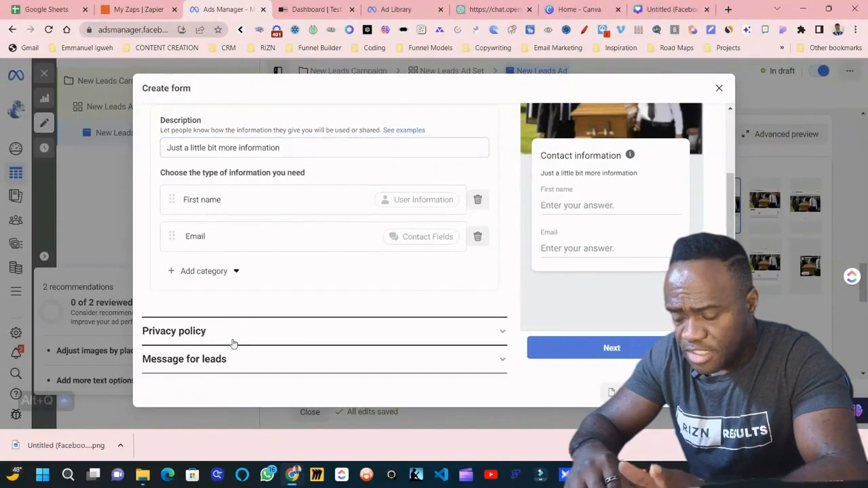
{"action": "left_click", "coordinate": [232, 341]}
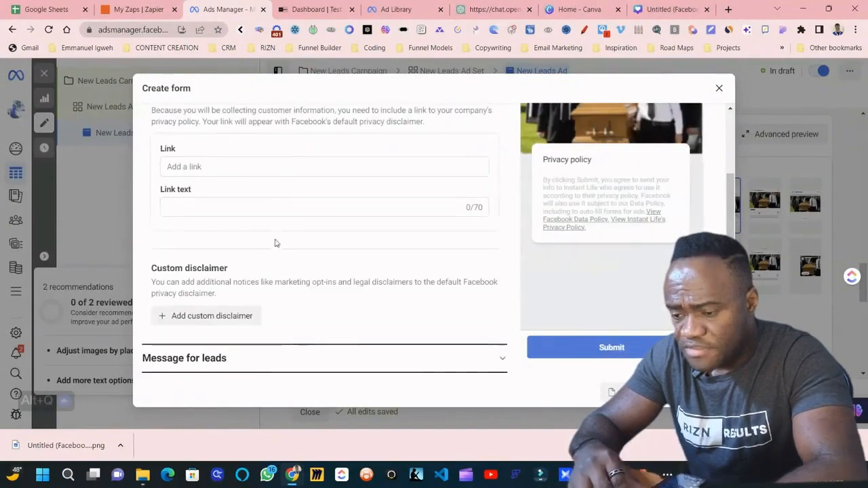
{"action": "left_click", "coordinate": [729, 9]}
{"action": "type", "text": "free"}
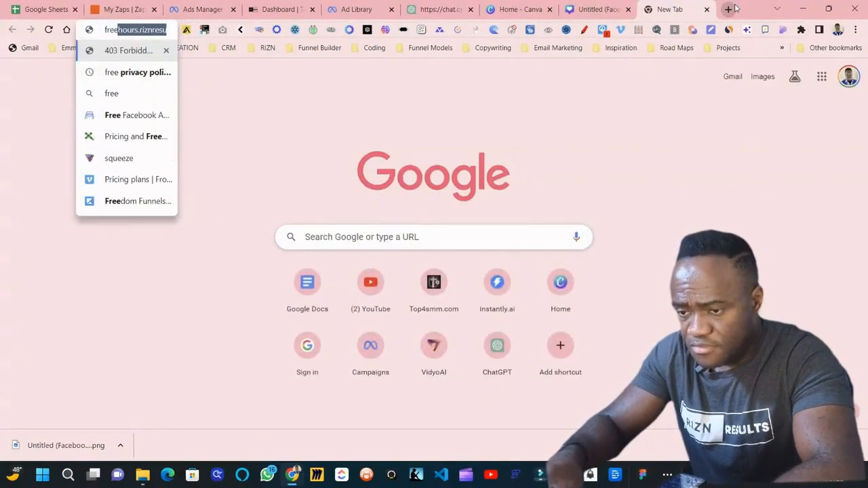
{"action": "type", "text": "privacy"}
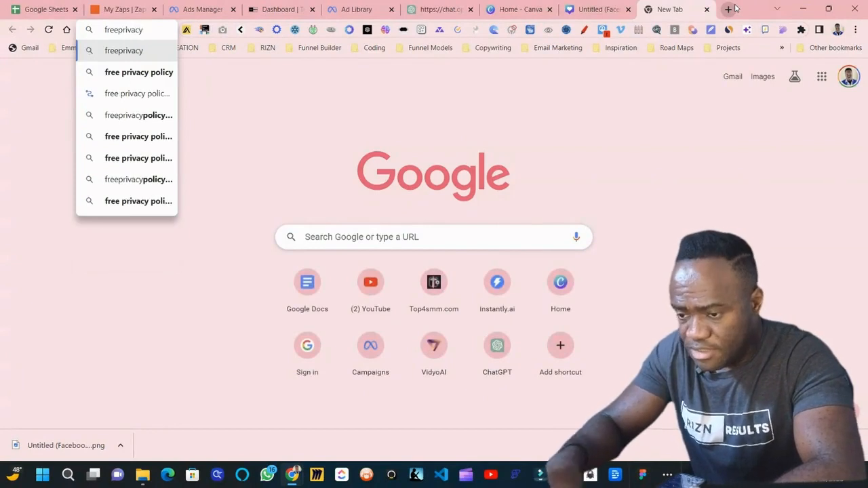
{"action": "type", "text": "pol"}
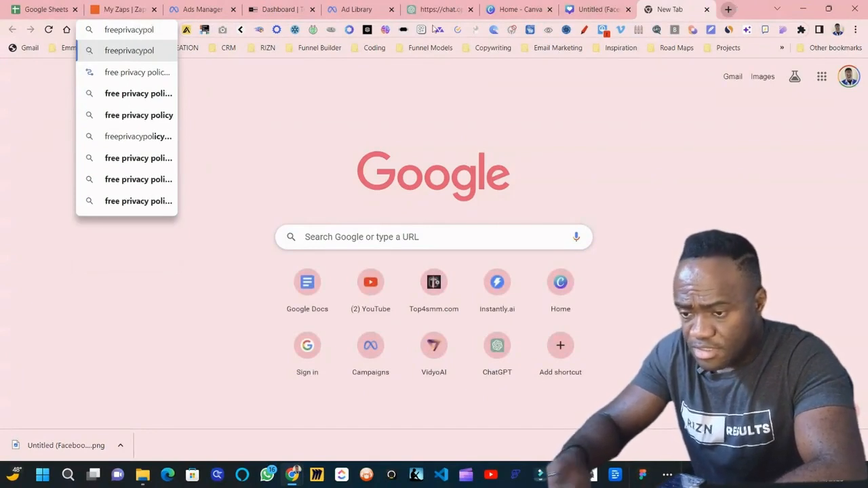
{"action": "left_click", "coordinate": [135, 72]}
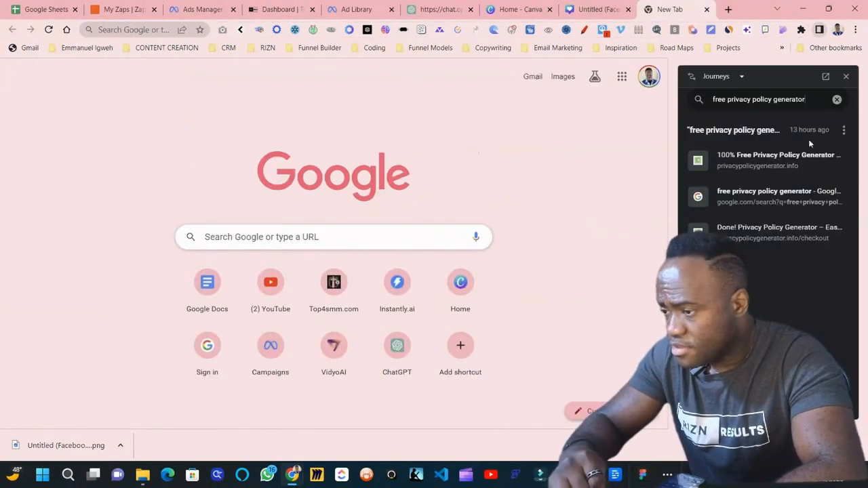
{"action": "left_click", "coordinate": [777, 172]}
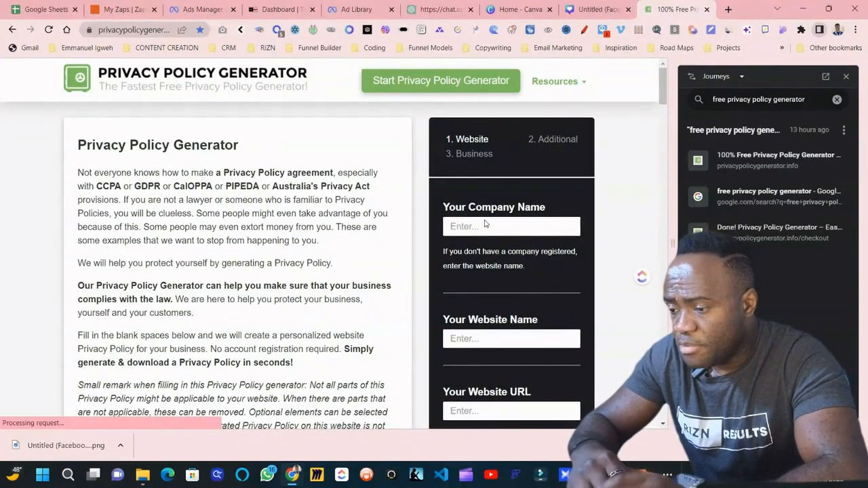
Step: Enter "Test" as the company name and website name and "test.com" as the website URL, and continue to the additional questions
{"action": "left_click", "coordinate": [521, 228]}
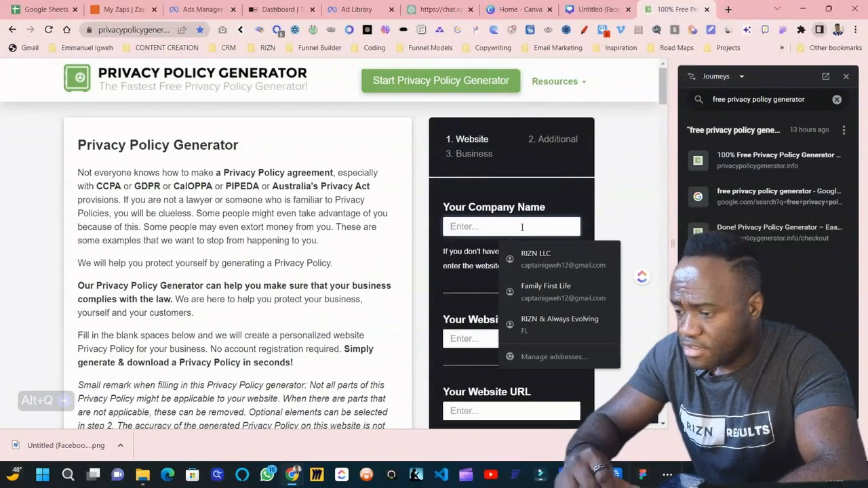
{"action": "type", "text": "Test"}
{"action": "key", "text": "Tab"}
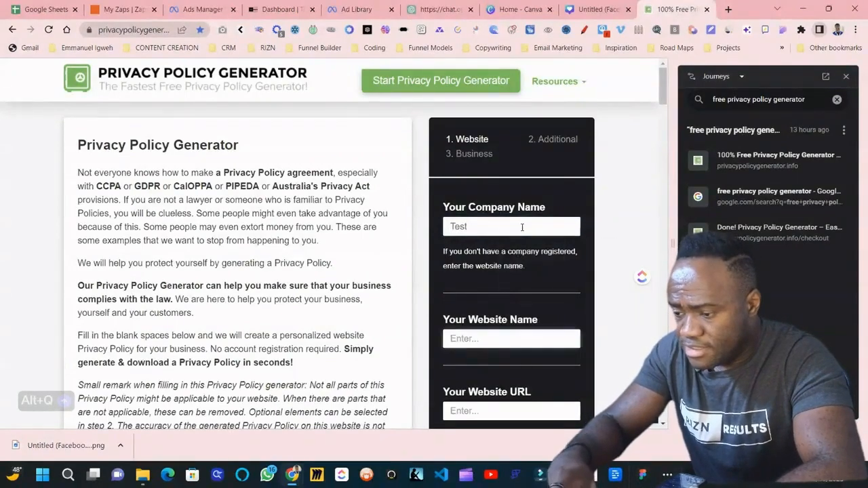
{"action": "type", "text": "Test"}
{"action": "key", "text": "Tab"}
{"action": "type", "text": "te"}
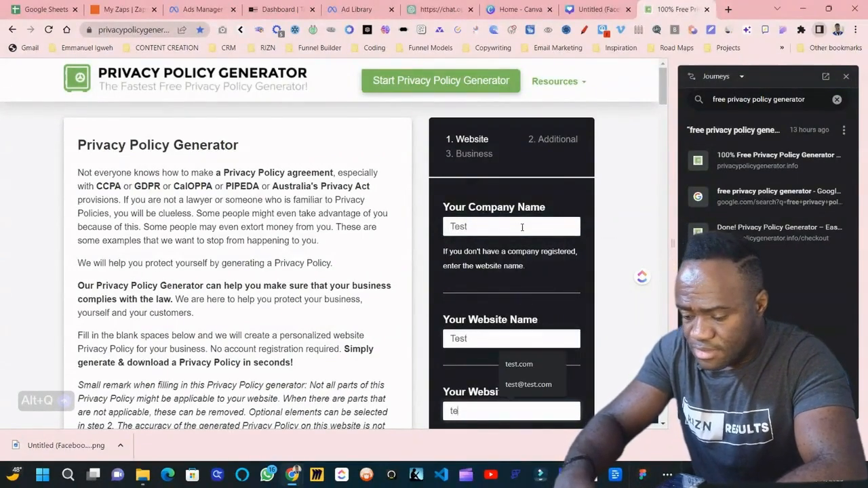
{"action": "type", "text": "st.com"}
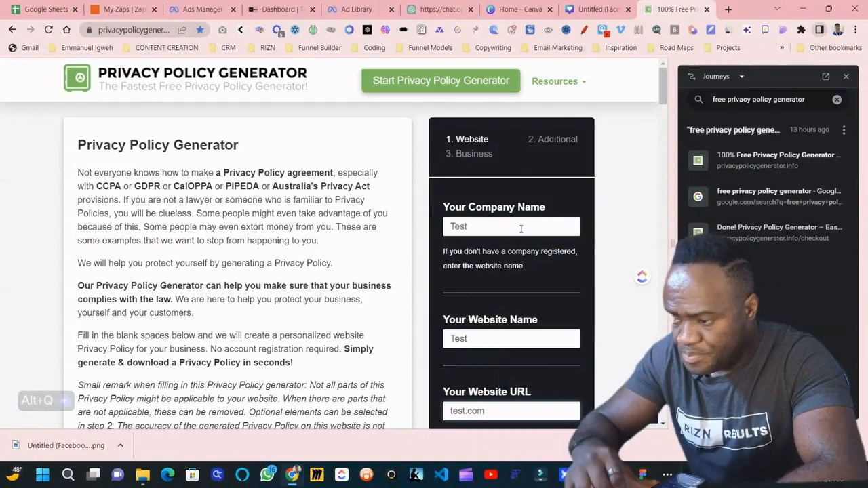
{"action": "scroll", "coordinate": [514, 255], "scroll_direction": "down", "scroll_amount": 3}
{"action": "left_click", "coordinate": [506, 283]}
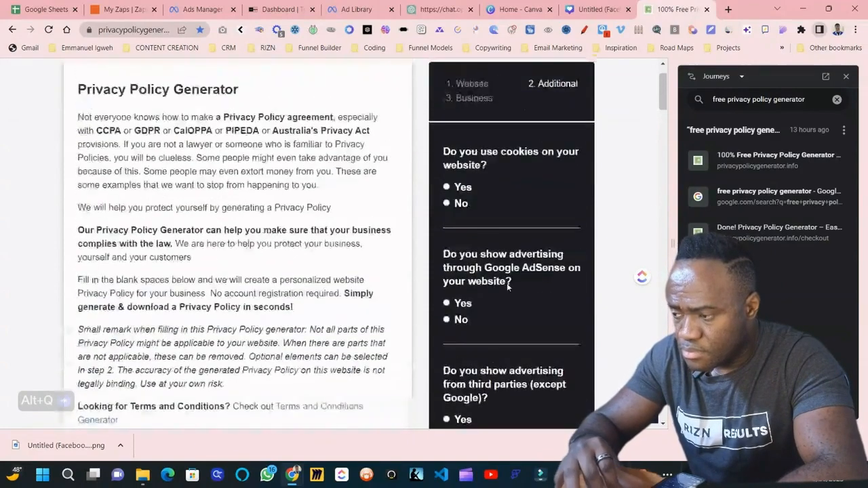
Step: Answer No to the questions on cookies, Google AdSense and third-party advertising, and continue to the business details
{"action": "left_click", "coordinate": [447, 202]}
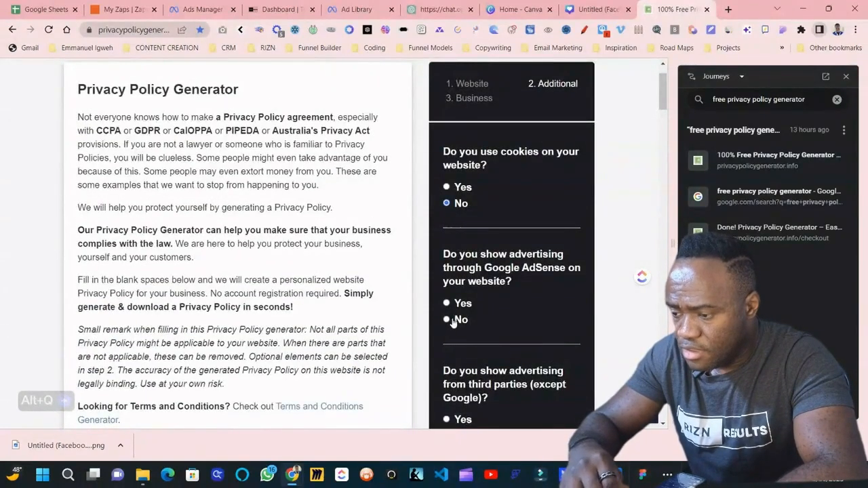
{"action": "left_click", "coordinate": [447, 320]}
{"action": "scroll", "coordinate": [451, 324], "scroll_direction": "down", "scroll_amount": 2}
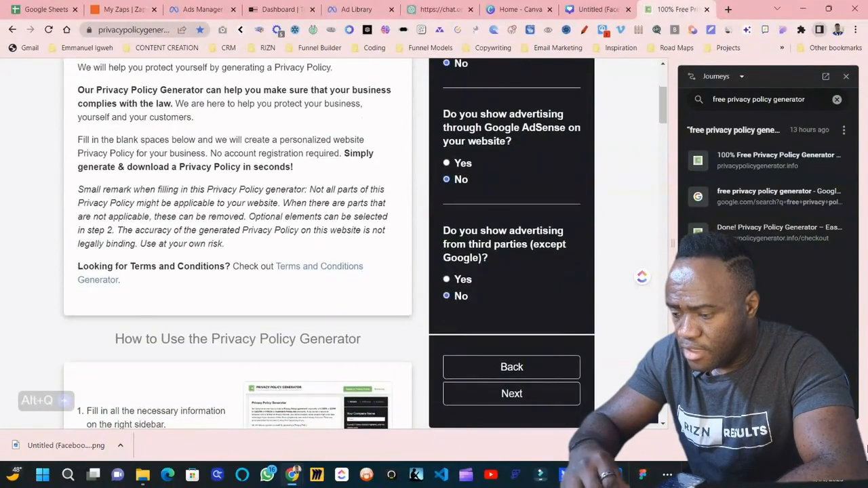
{"action": "left_click", "coordinate": [550, 398]}
Step: Set the business country to United States and the state to Florida, and generate the privacy policy without an email address
{"action": "left_click", "coordinate": [492, 171]}
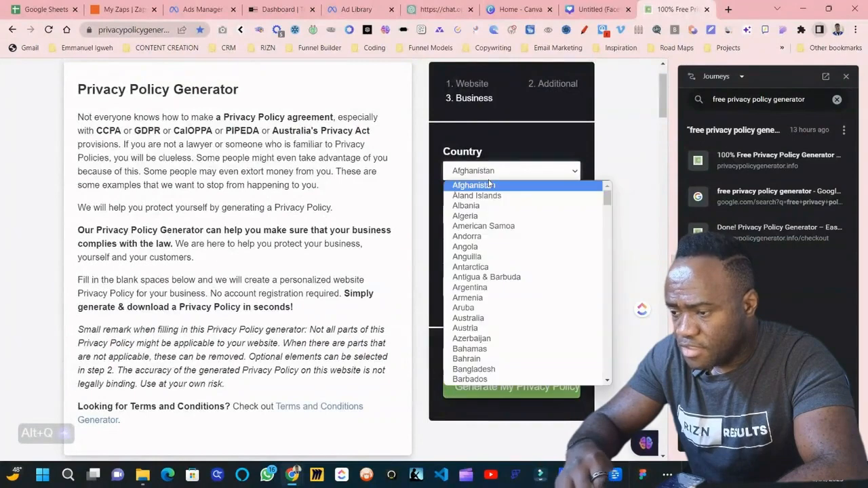
{"action": "type", "text": "united"}
{"action": "scroll", "coordinate": [489, 183], "scroll_direction": "down", "scroll_amount": 2}
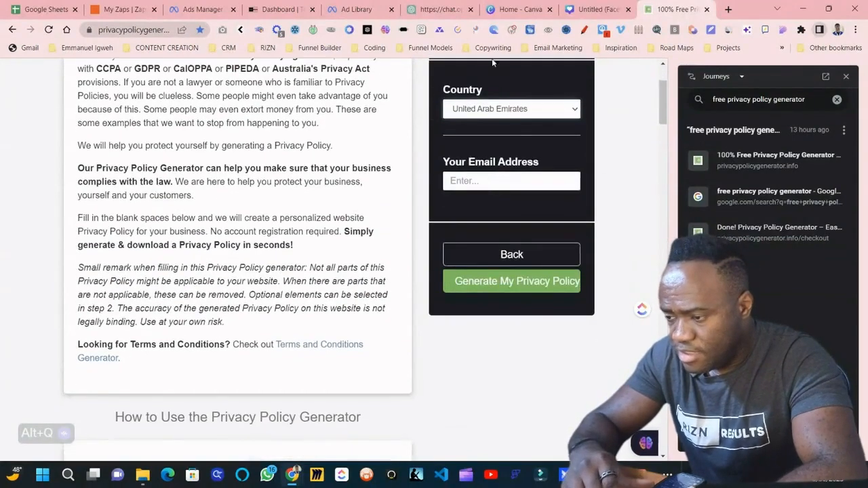
{"action": "left_click", "coordinate": [505, 109]}
{"action": "scroll", "coordinate": [534, 283], "scroll_direction": "down", "scroll_amount": 1}
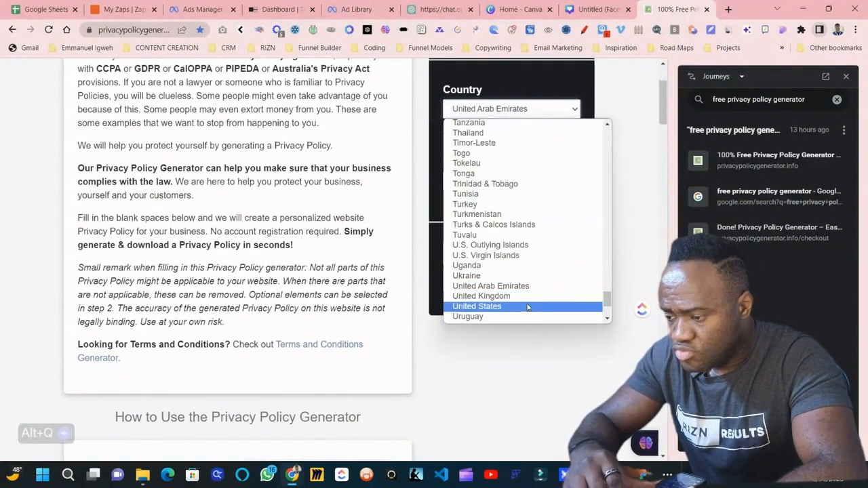
{"action": "left_click", "coordinate": [526, 307]}
{"action": "left_click", "coordinate": [503, 154]}
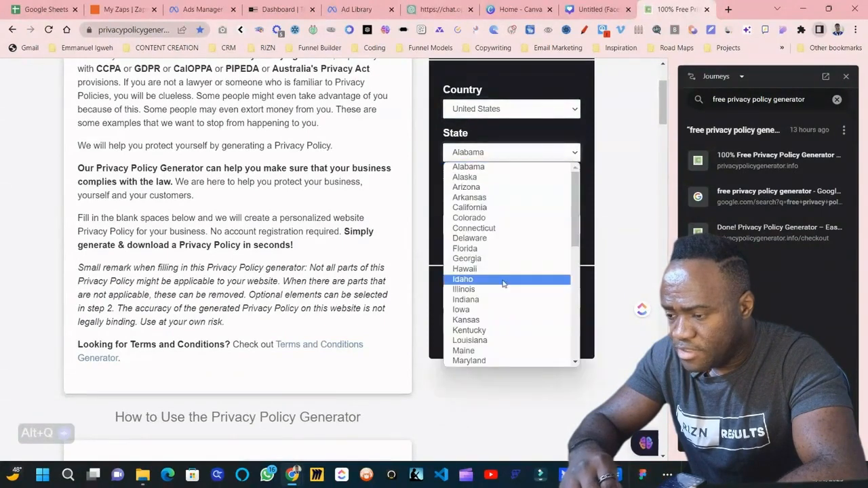
{"action": "left_click", "coordinate": [498, 248]}
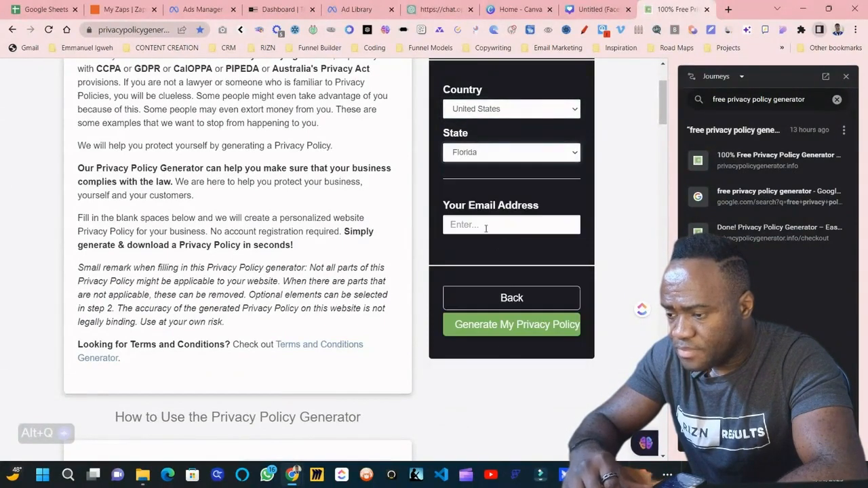
{"action": "left_click", "coordinate": [493, 322]}
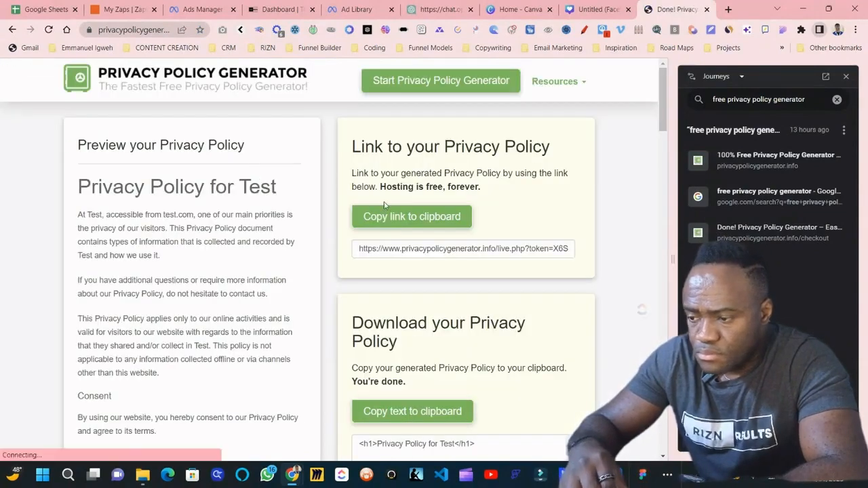
Step: Copy the hosted link to the generated privacy policy and look over the policy text
{"action": "left_click", "coordinate": [412, 207]}
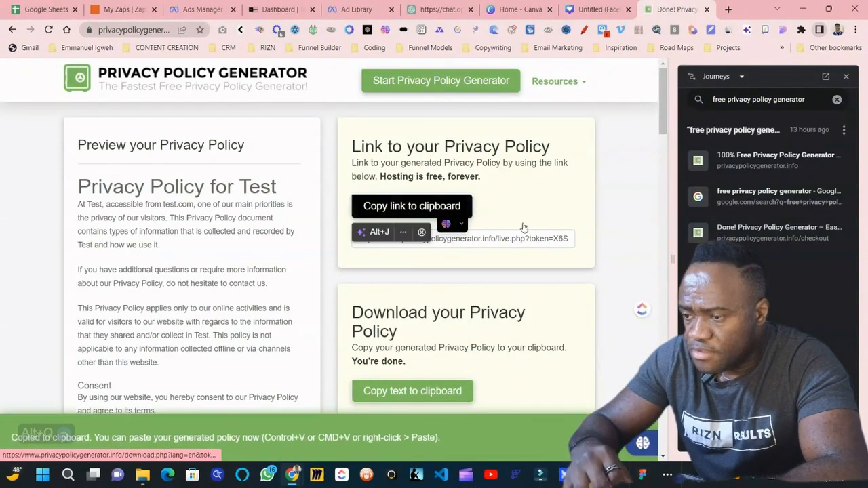
{"action": "scroll", "coordinate": [512, 274], "scroll_direction": "down", "scroll_amount": 4}
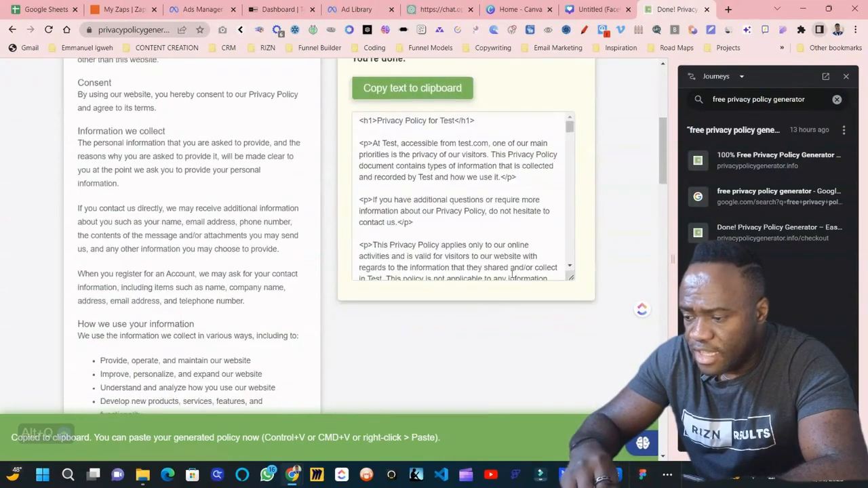
{"action": "scroll", "coordinate": [449, 239], "scroll_direction": "up", "scroll_amount": 2}
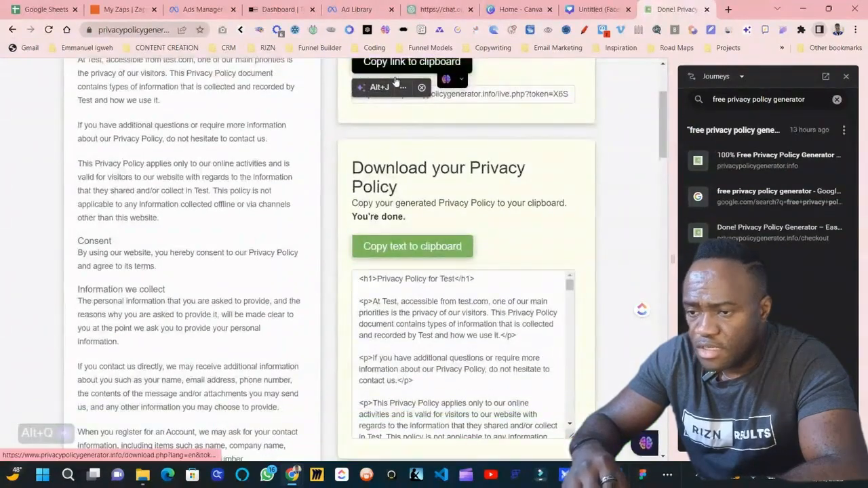
Step: Return to the Ads Manager form and fill its privacy policy section with the copied policy link and the link text "Privacy Policy"
{"action": "left_click", "coordinate": [207, 7]}
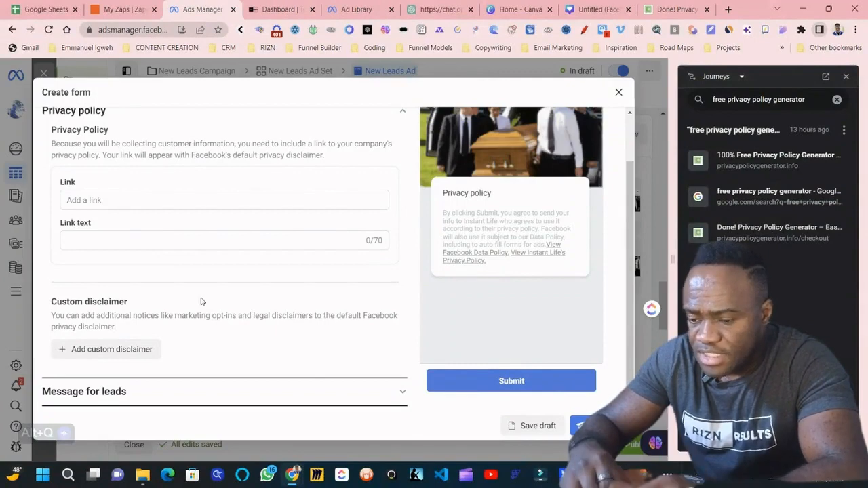
{"action": "left_click_drag", "start_coordinate": [201, 302], "coordinate": [153, 188]}
{"action": "left_click", "coordinate": [262, 281]}
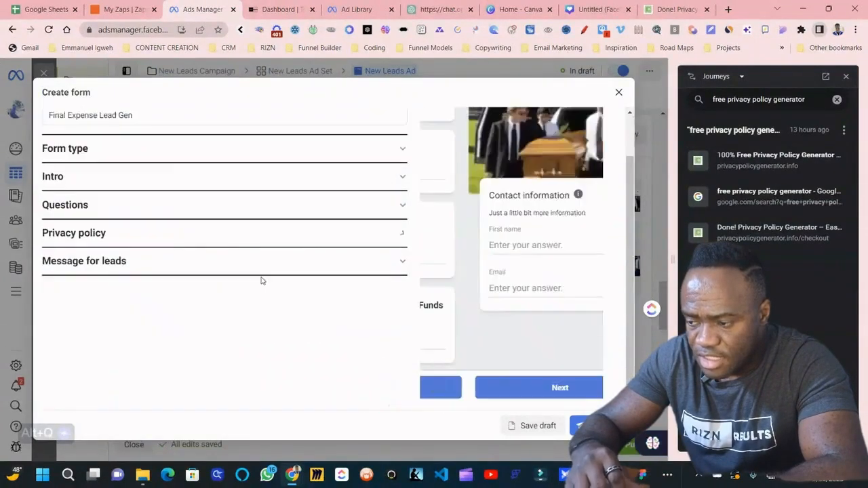
{"action": "left_click", "coordinate": [178, 228]}
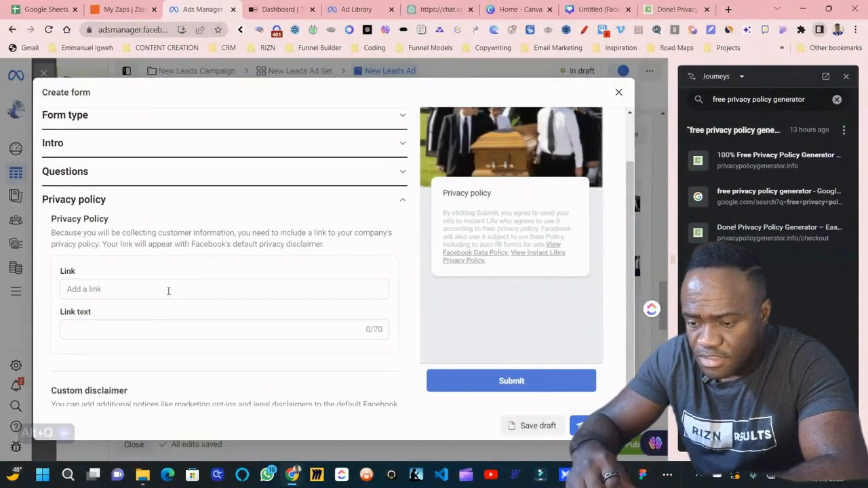
{"action": "left_click", "coordinate": [155, 291]}
{"action": "key", "text": "ctrl+v"}
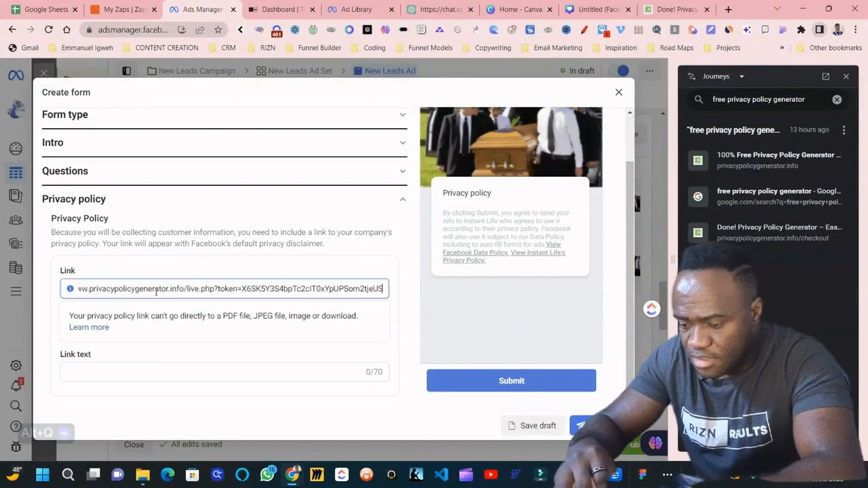
{"action": "left_click", "coordinate": [118, 372]}
{"action": "type", "text": "Privacy Policy"}
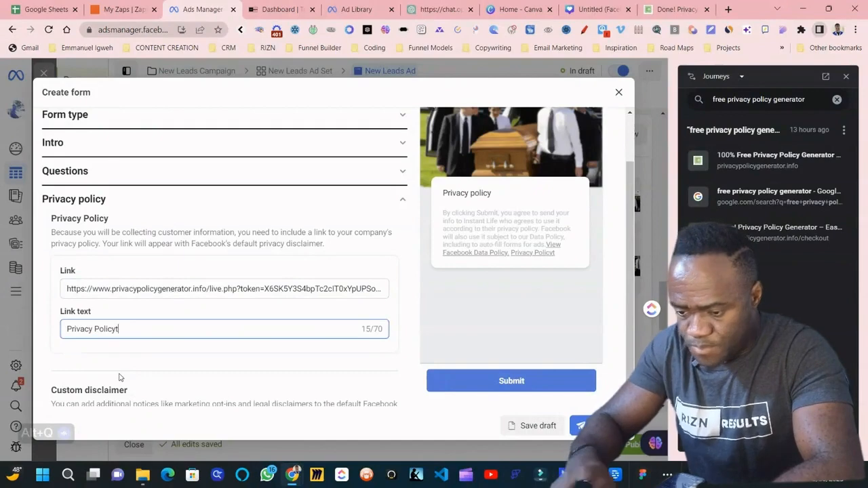
{"action": "scroll", "coordinate": [119, 375], "scroll_direction": "down", "scroll_amount": 1}
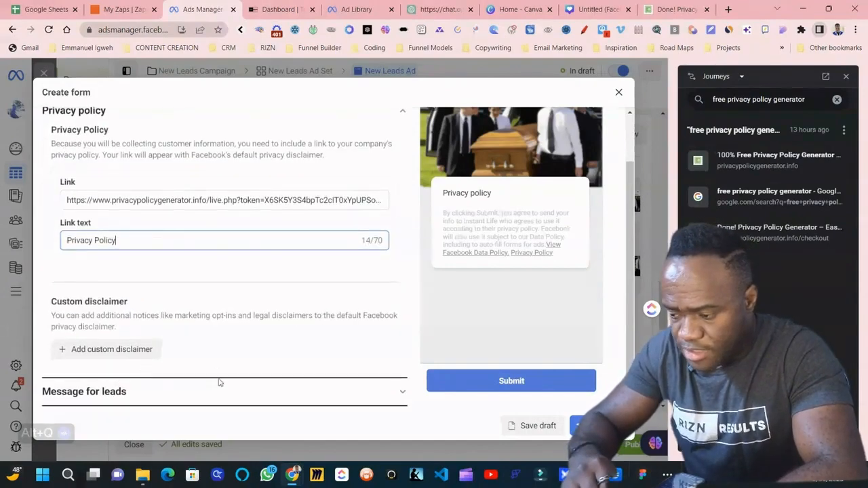
{"action": "left_click", "coordinate": [219, 388]}
{"action": "scroll", "coordinate": [152, 216], "scroll_direction": "down", "scroll_amount": 1}
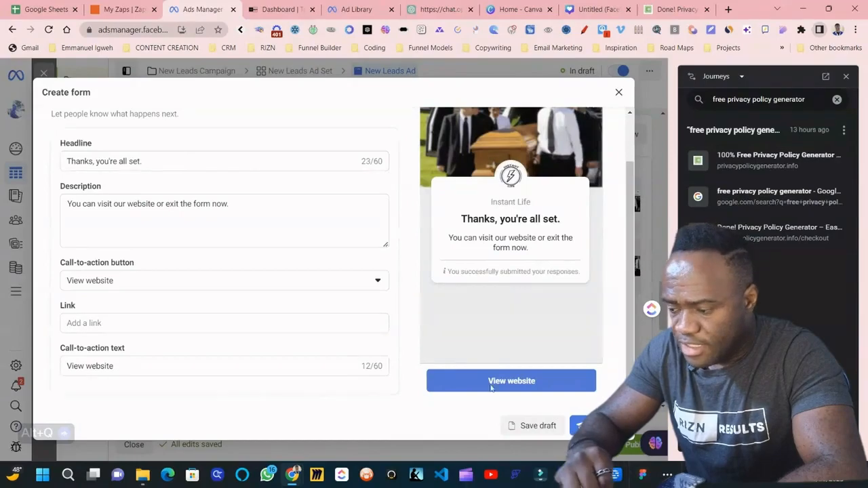
{"action": "left_click", "coordinate": [596, 426]}
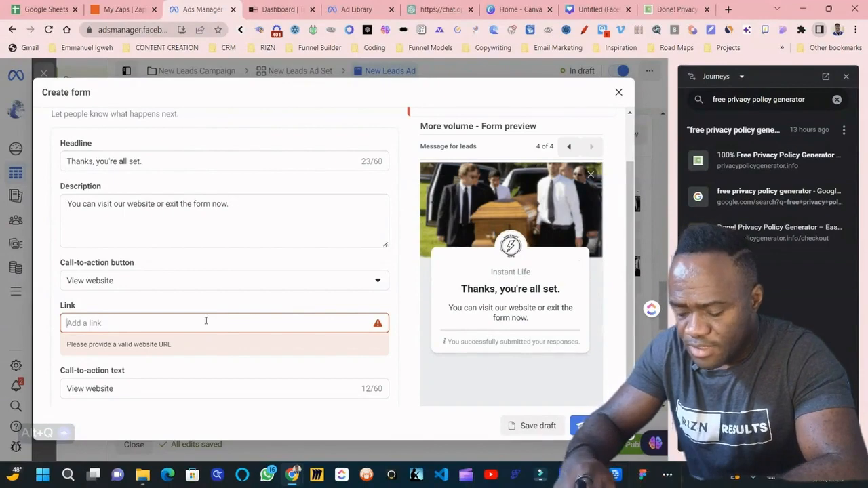
{"action": "key", "text": "ctrl+v"}
{"action": "key", "text": "ctrl+z"}
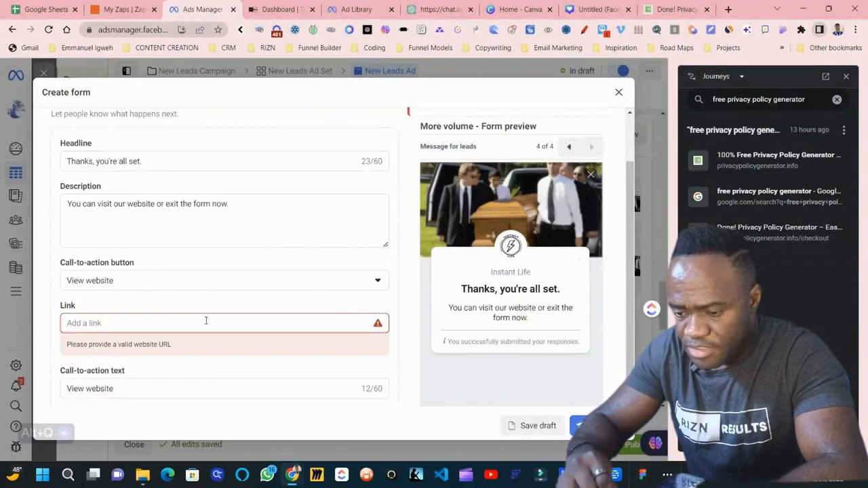
{"action": "type", "text": "https://"}
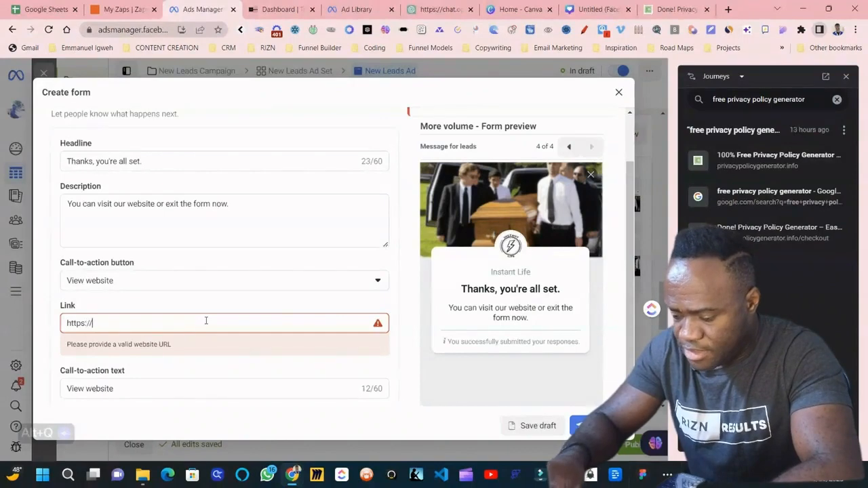
{"action": "type", "text": "google.com"}
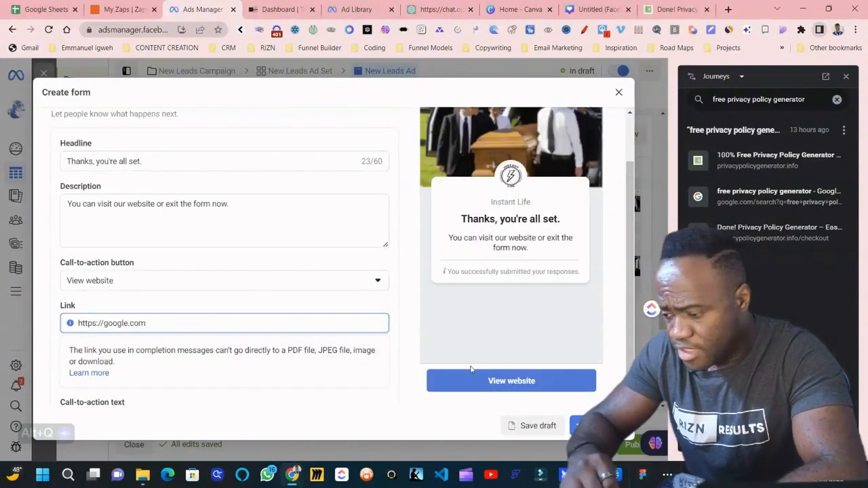
{"action": "left_click", "coordinate": [595, 426]}
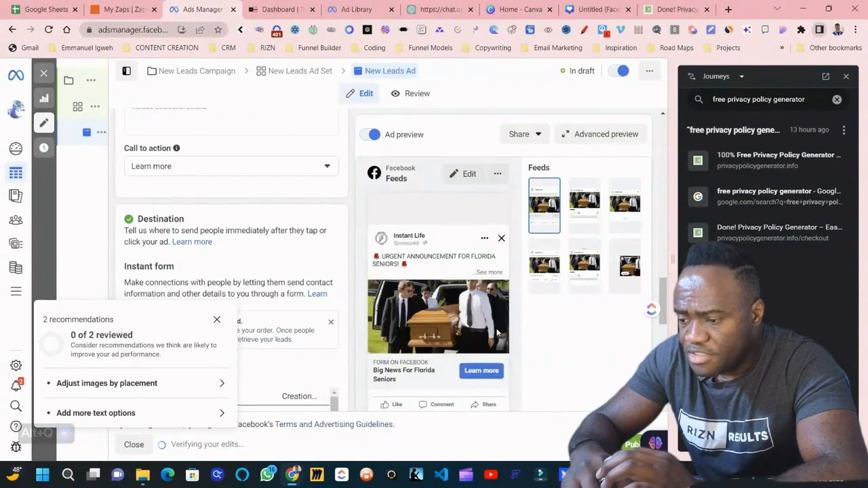
Step: Check that the Final Expense Lead Gen form is selected in the ad's instant form list and dismiss the recommendations
{"action": "scroll", "coordinate": [498, 333], "scroll_direction": "down", "scroll_amount": 6}
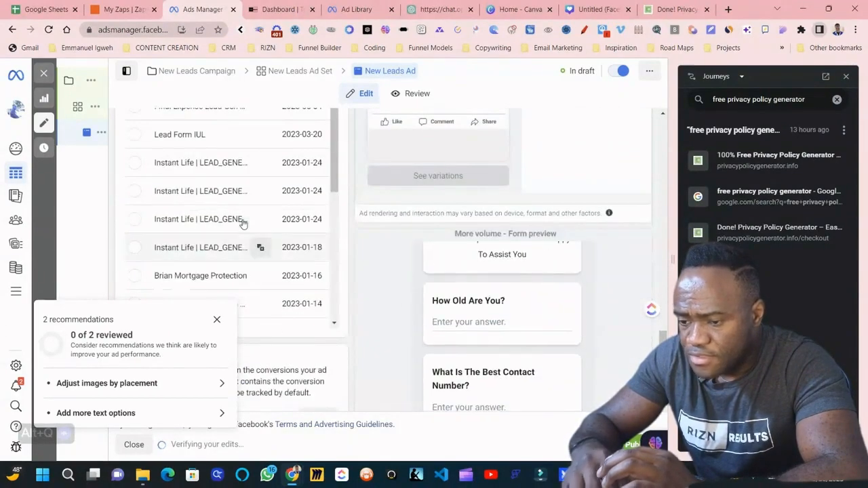
{"action": "scroll", "coordinate": [243, 224], "scroll_direction": "up", "scroll_amount": 5}
{"action": "scroll", "coordinate": [212, 258], "scroll_direction": "down", "scroll_amount": 3}
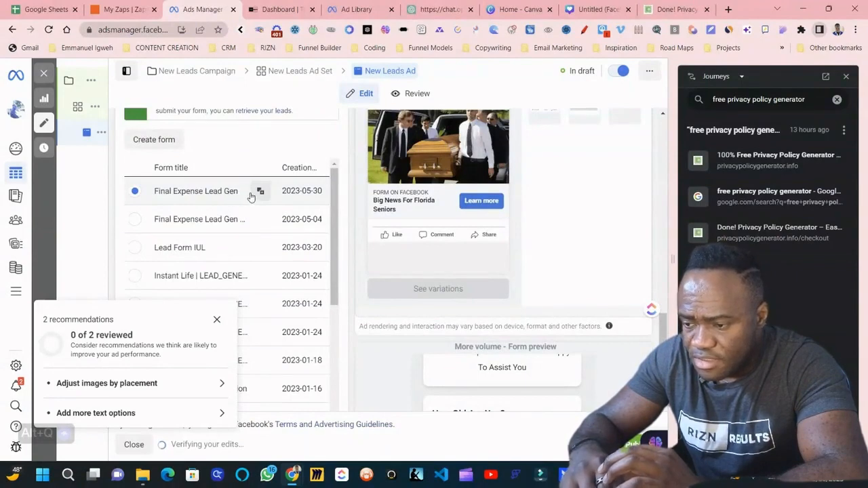
{"action": "left_click", "coordinate": [217, 321]}
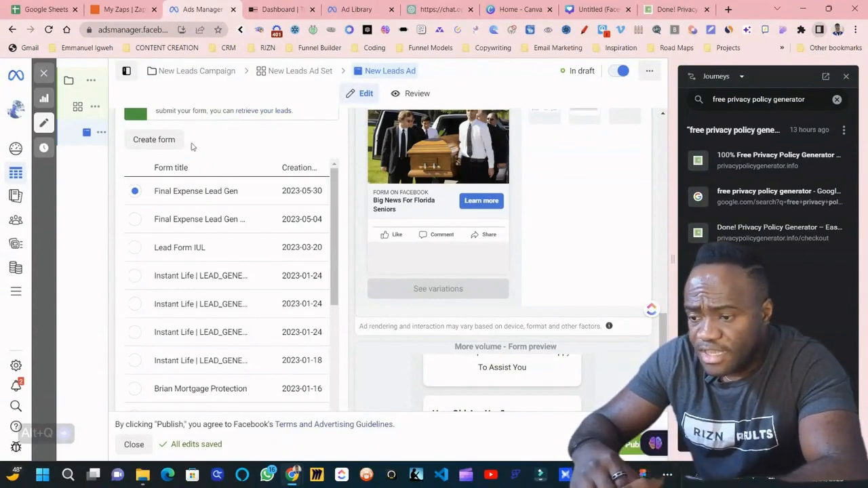
Step: Switch to Google Sheets, create a blank spreadsheet and close the browser's Journeys side panel
{"action": "key", "text": "ctrl+1"}
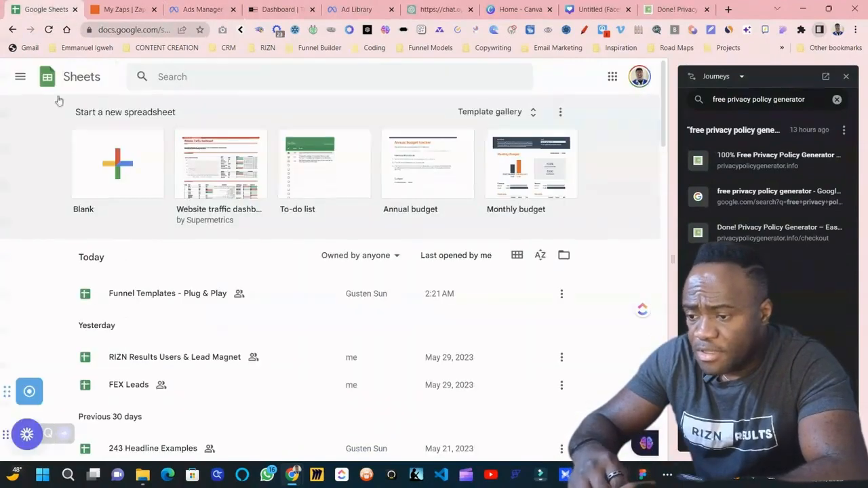
{"action": "left_click", "coordinate": [132, 173]}
{"action": "left_click", "coordinate": [846, 76]}
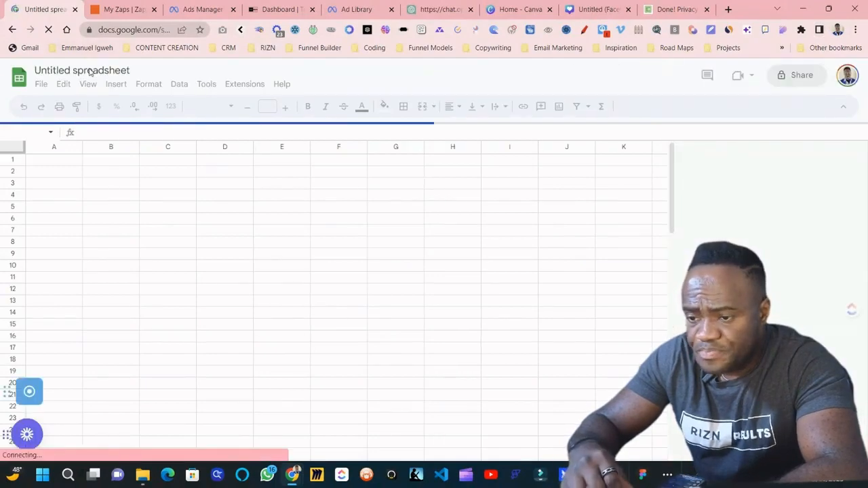
Step: Rename the spreadsheet as "Final Expense Lead Gen"
{"action": "type", "text": "Final"}
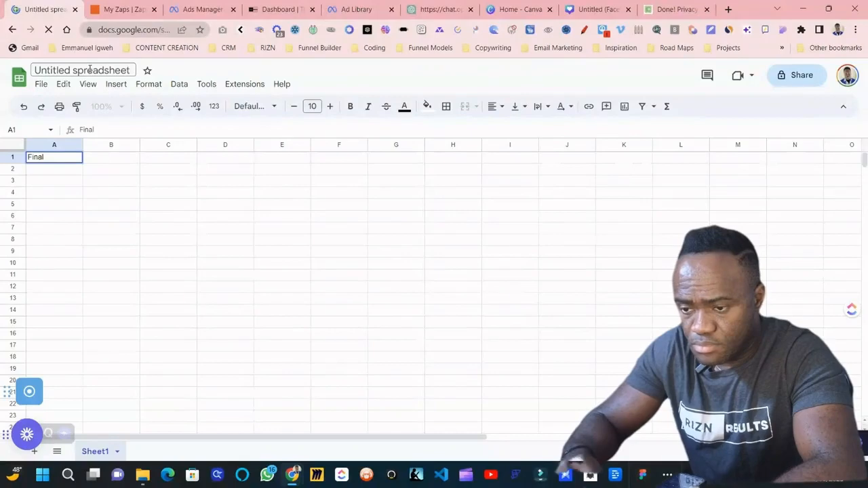
{"action": "triple_click", "coordinate": [89, 70]}
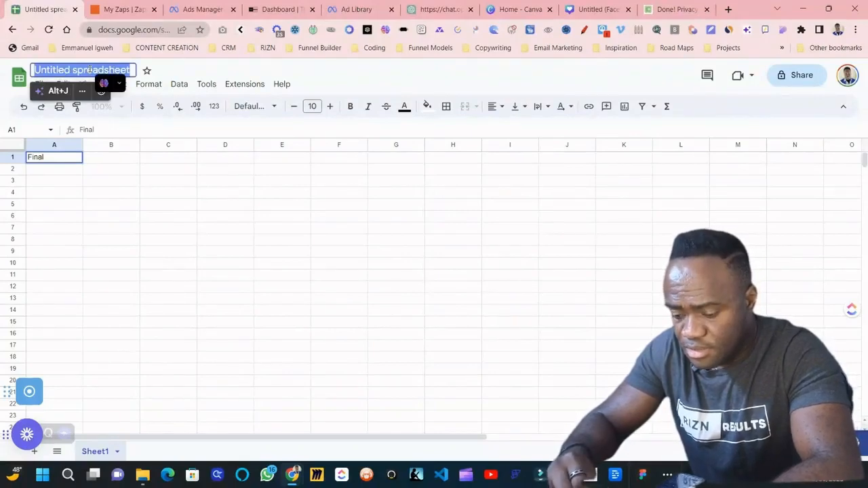
{"action": "type", "text": "Final"}
{"action": "triple_click", "coordinate": [90, 69]}
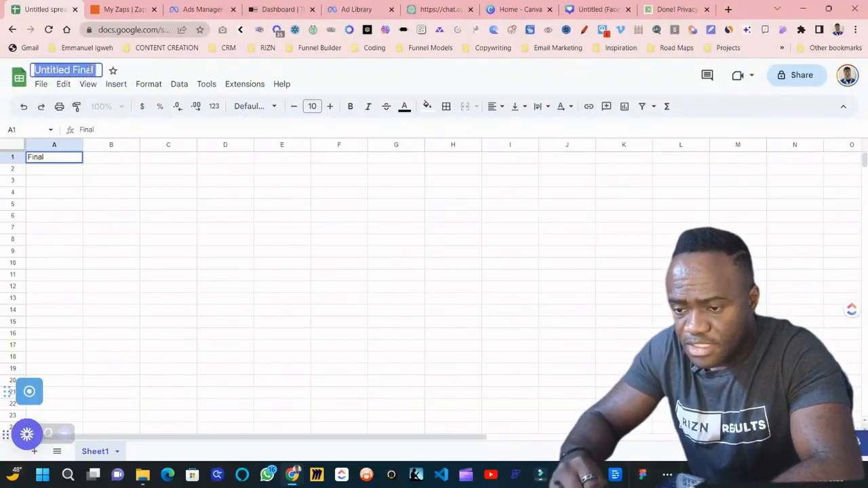
{"action": "type", "text": "Final Ex"}
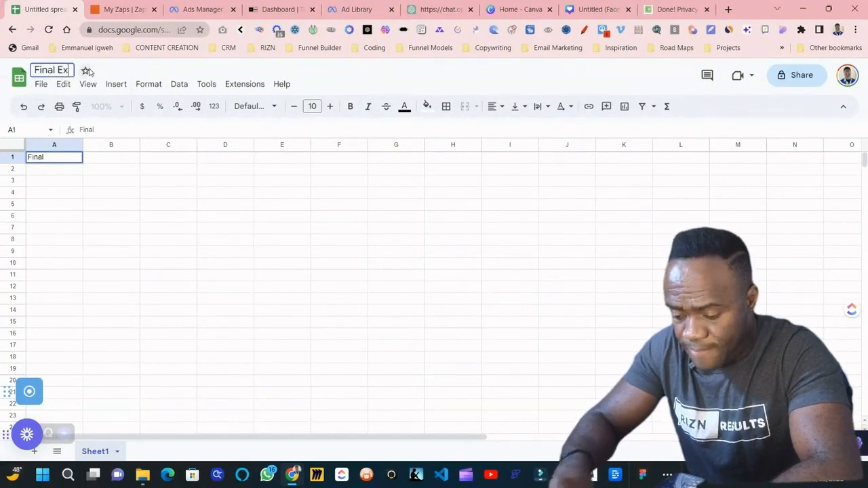
{"action": "type", "text": "pense Lead Gen"}
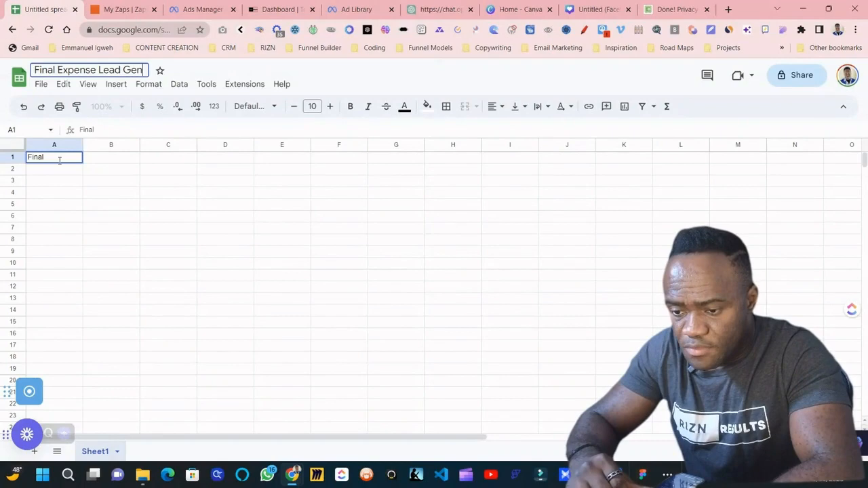
{"action": "key", "text": "Return"}
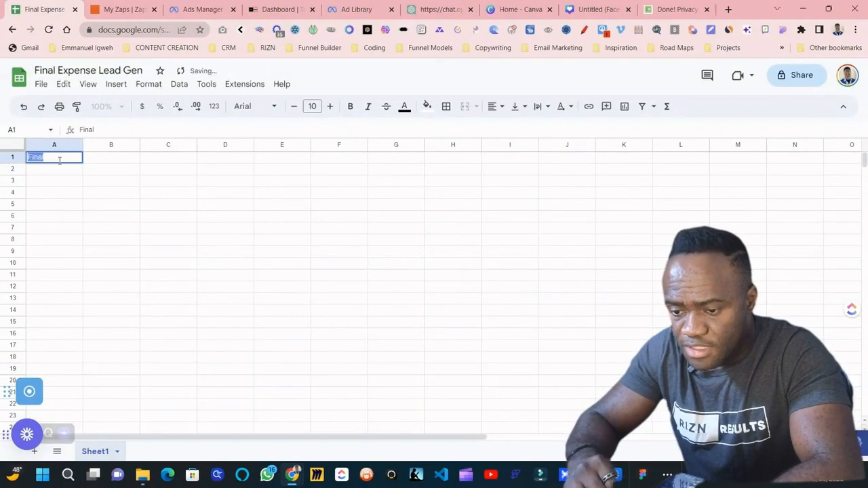
Step: Enter the column headings First Name, Email and Phone Number in cells A1 to C1, replacing the stray text in A1
{"action": "type", "text": "First N"}
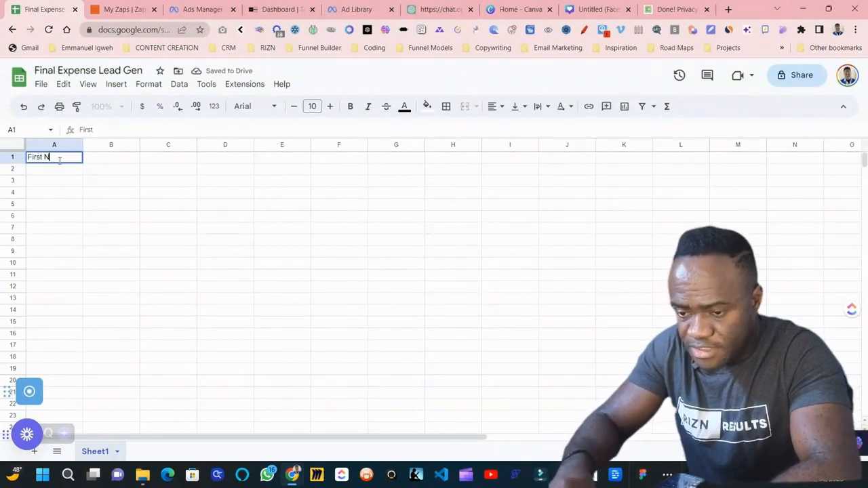
{"action": "type", "text": "ame"}
{"action": "key", "text": "Tab"}
{"action": "type", "text": "R"}
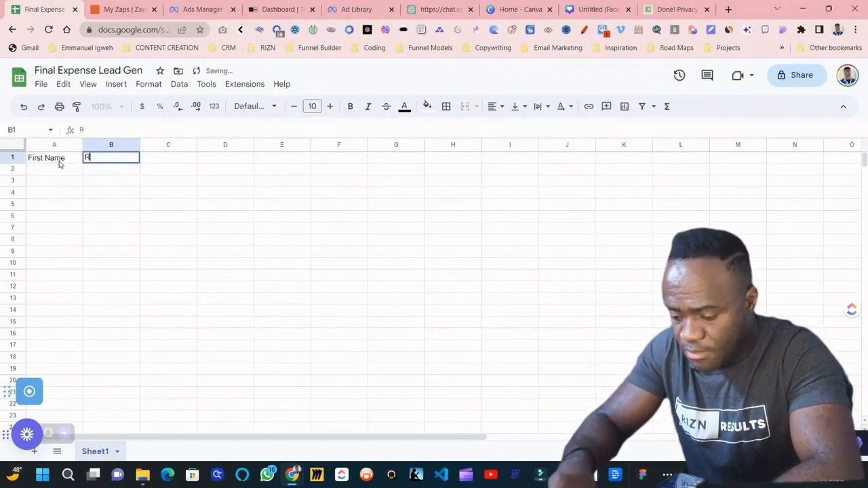
{"action": "type", "text": "mail"}
{"action": "key", "text": "Tab"}
{"action": "type", "text": "Pho"}
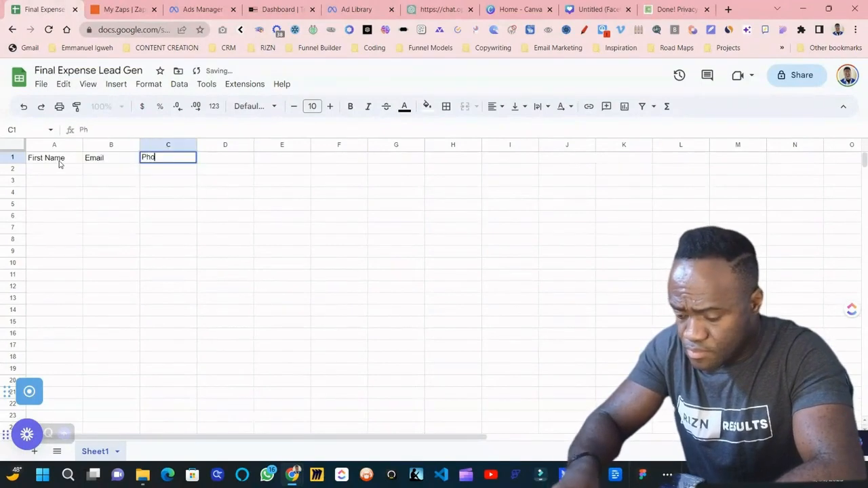
{"action": "type", "text": "ne Nu"}
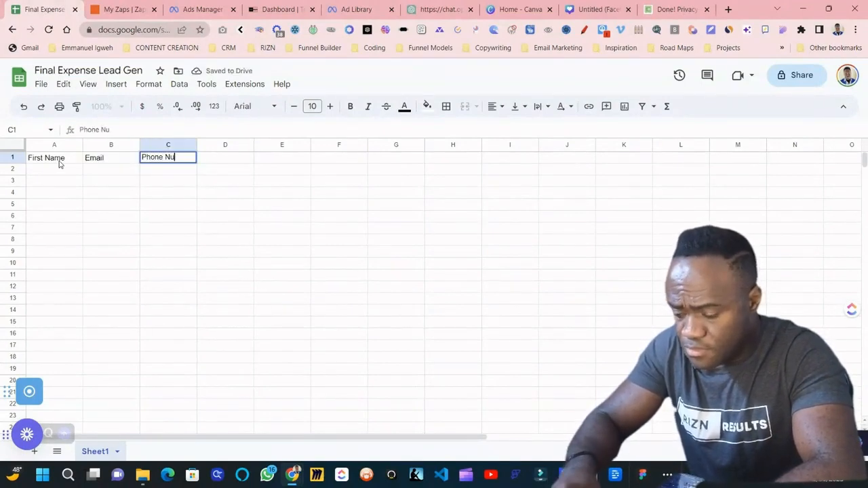
{"action": "type", "text": "mber"}
Step: Add the column headings Age in D1 and Beneficiary in E1
{"action": "key", "text": "Tab"}
{"action": "type", "text": "Age"}
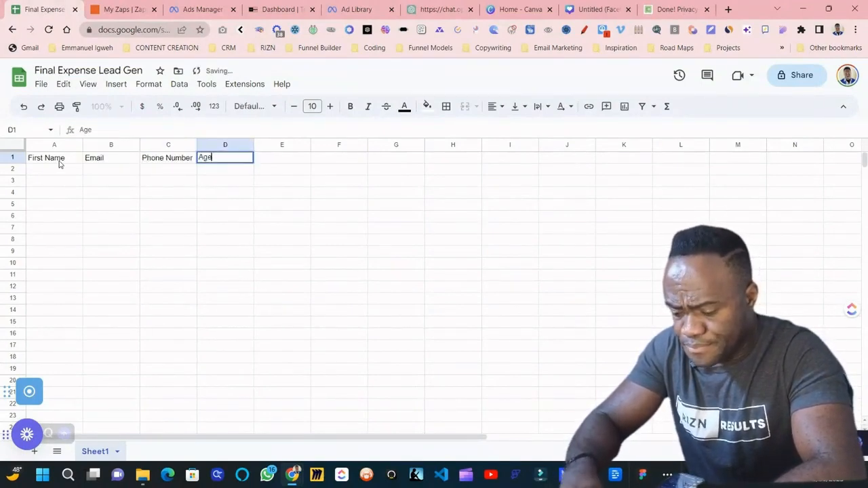
{"action": "key", "text": "Tab"}
{"action": "type", "text": "Benefi"}
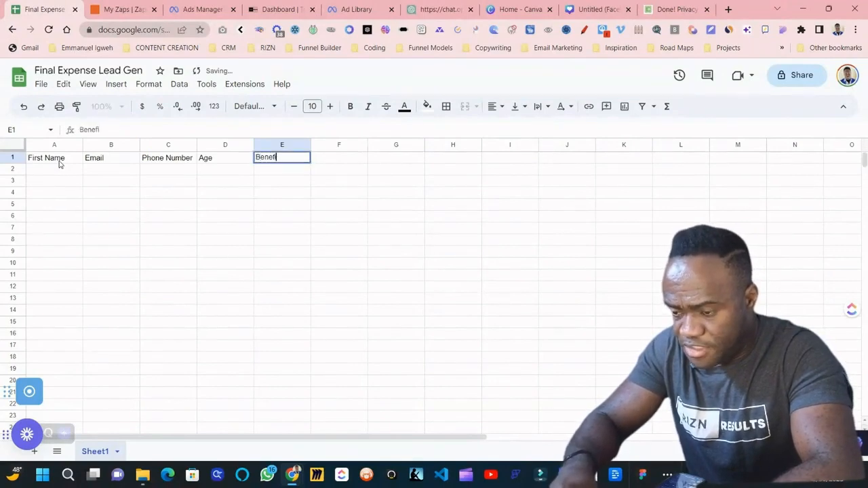
{"action": "type", "text": "ciary"}
{"action": "key", "text": "Tab"}
{"action": "type", "text": "St"}
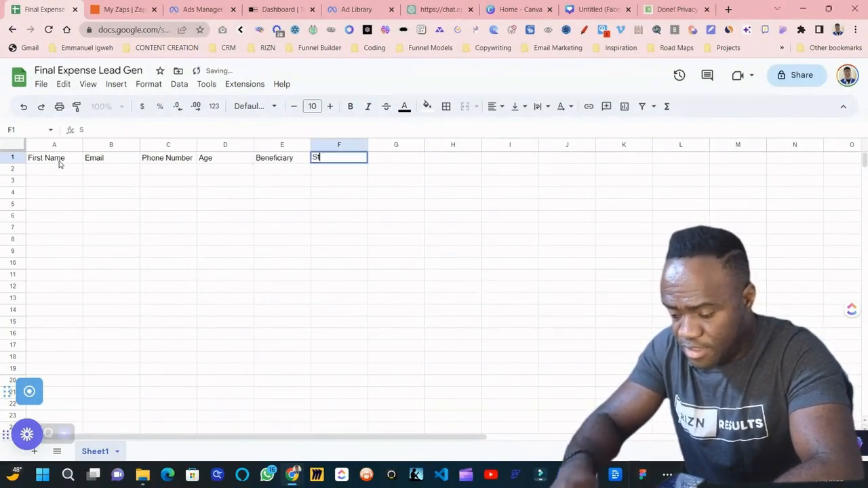
{"action": "type", "text": "ate"}
{"action": "key", "text": "BackSpace"}
{"action": "key", "text": "BackSpace"}
{"action": "key", "text": "BackSpace"}
{"action": "key", "text": "BackSpace"}
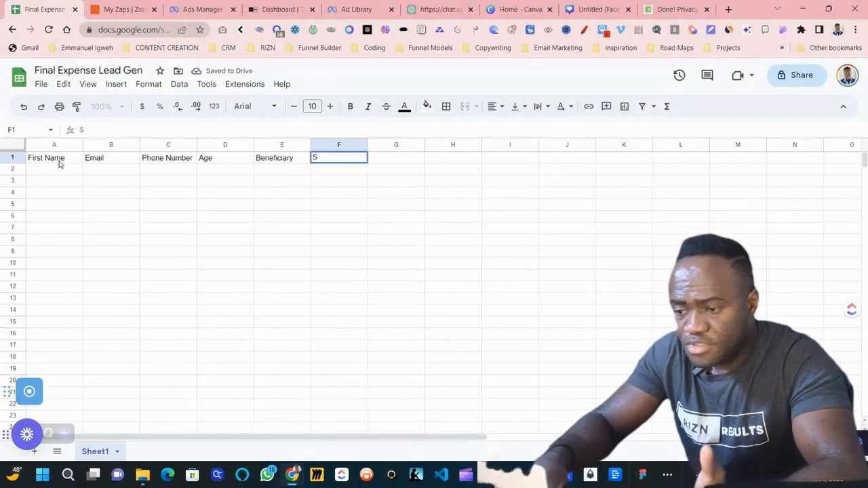
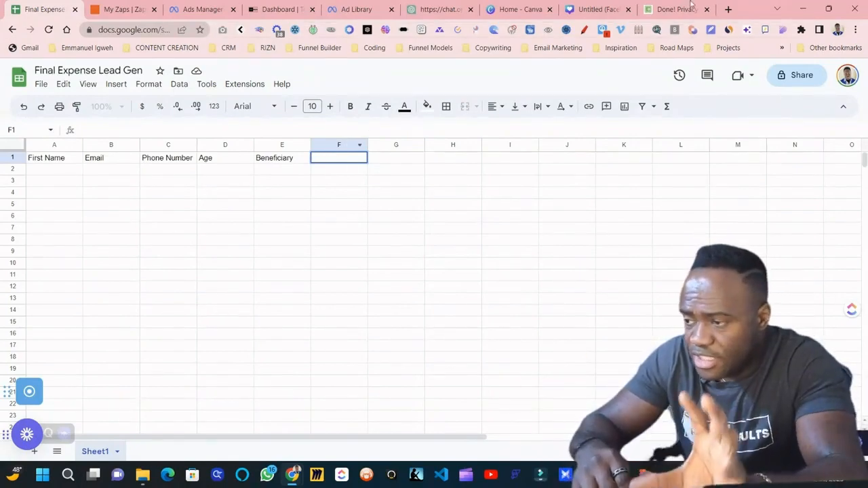
Step: Switch to Zapier and create a new Zap with Facebook Lead Ads as its trigger app
{"action": "left_click", "coordinate": [123, 9]}
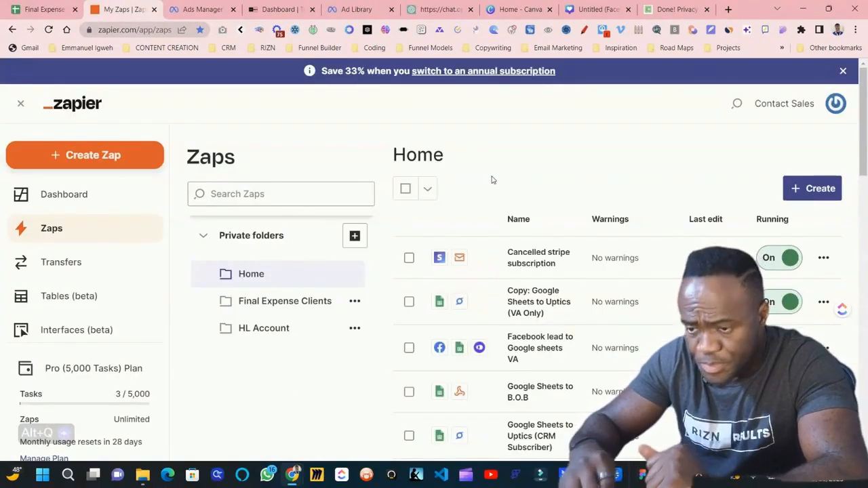
{"action": "left_click", "coordinate": [137, 149]}
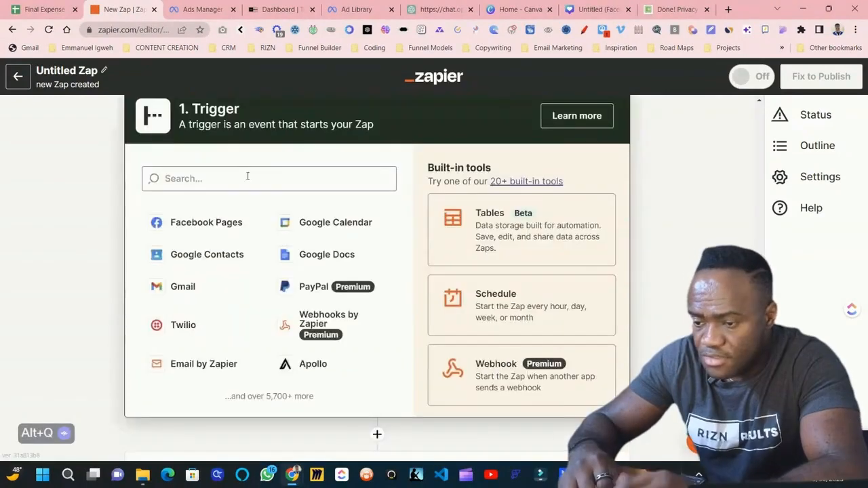
{"action": "left_click", "coordinate": [236, 178]}
{"action": "type", "text": "facebook"}
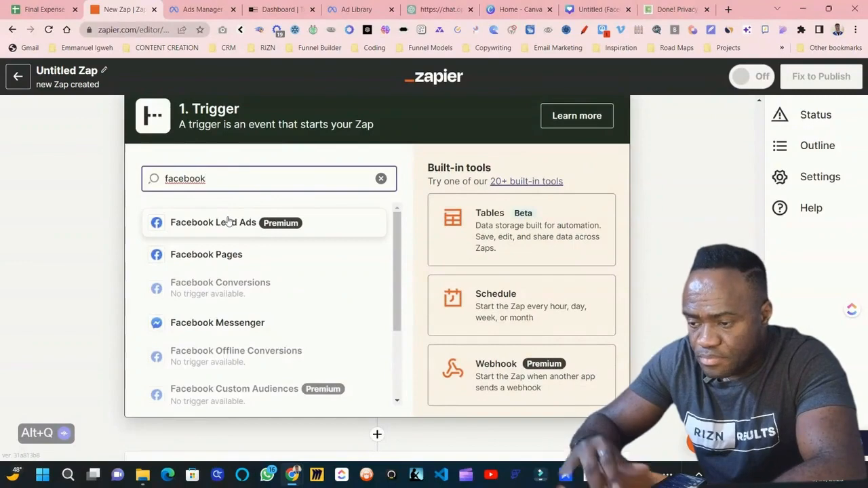
{"action": "left_click", "coordinate": [229, 222]}
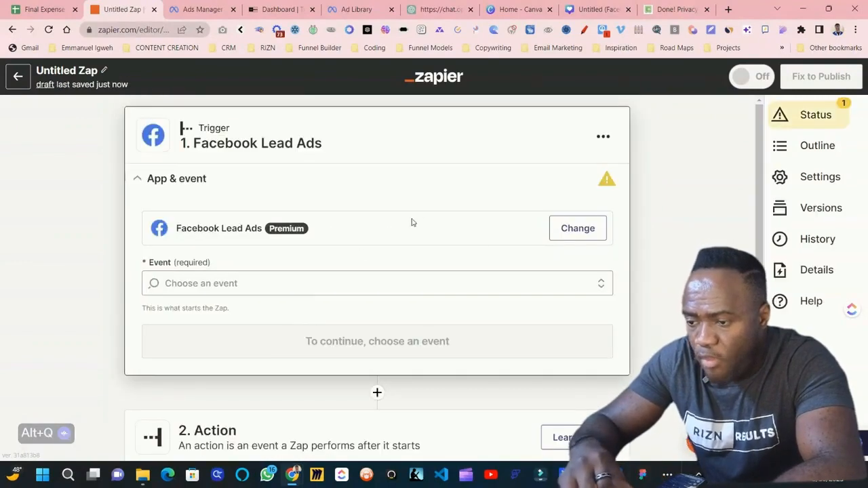
Step: Set the trigger event to New Lead and choose the connected Facebook Lead Ads account #3
{"action": "left_click", "coordinate": [322, 278]}
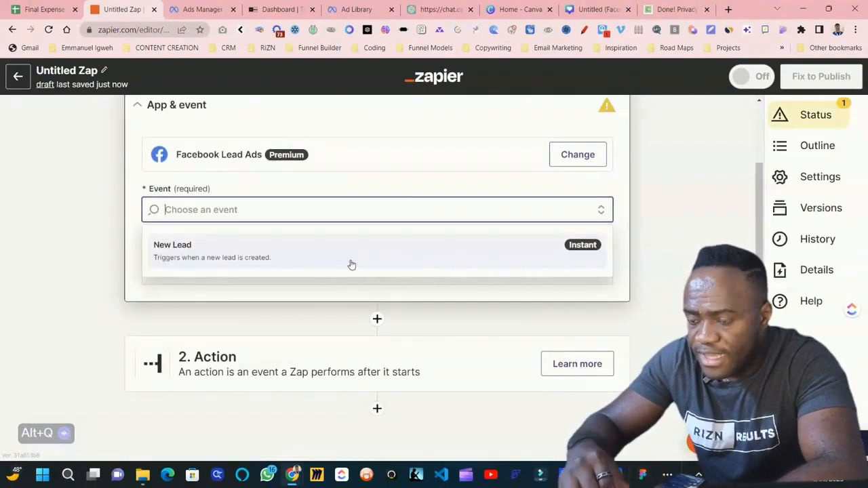
{"action": "left_click", "coordinate": [351, 264]}
{"action": "left_click", "coordinate": [312, 269]}
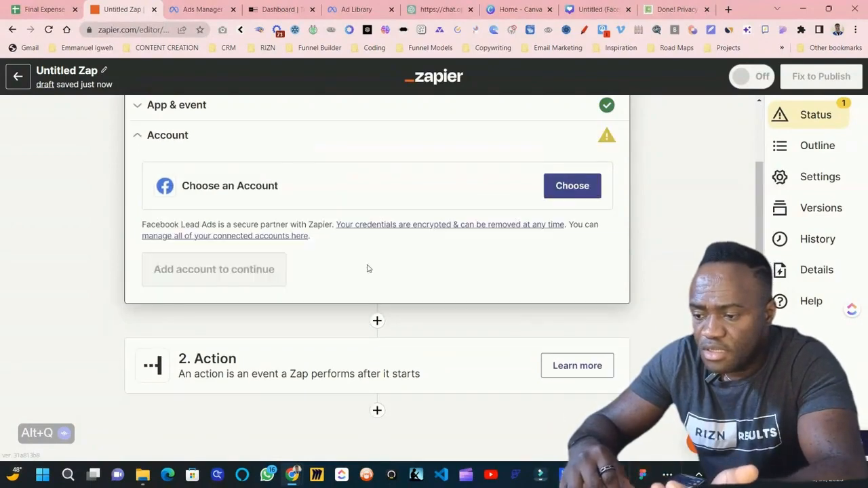
{"action": "left_click", "coordinate": [585, 193]}
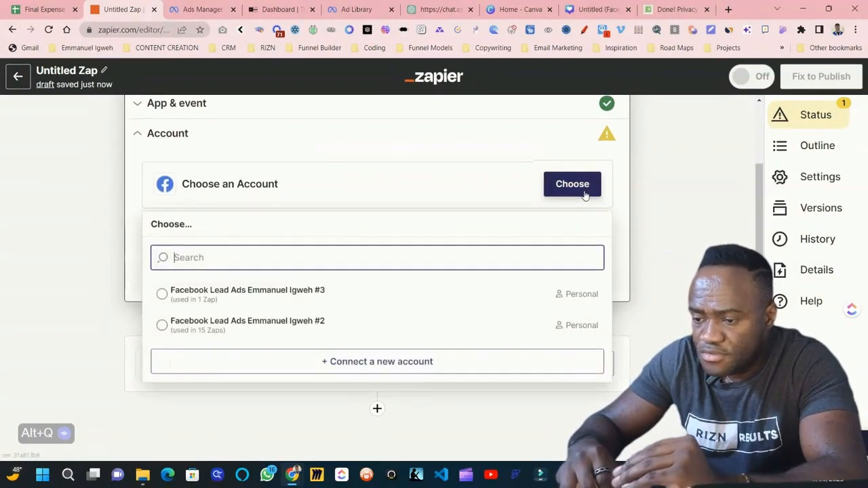
{"action": "left_click", "coordinate": [442, 298]}
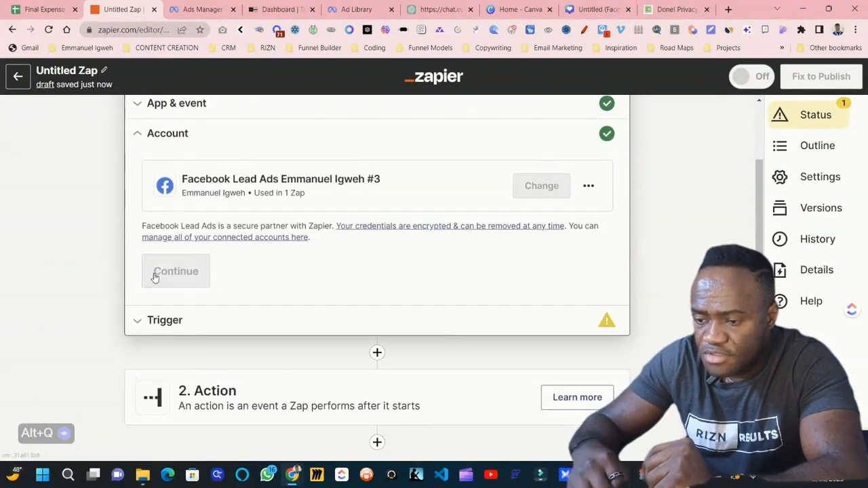
Step: Confirm the account, then set the trigger's page to Instant Life and its form to Final Expense Lead Gen
{"action": "left_click", "coordinate": [189, 280]}
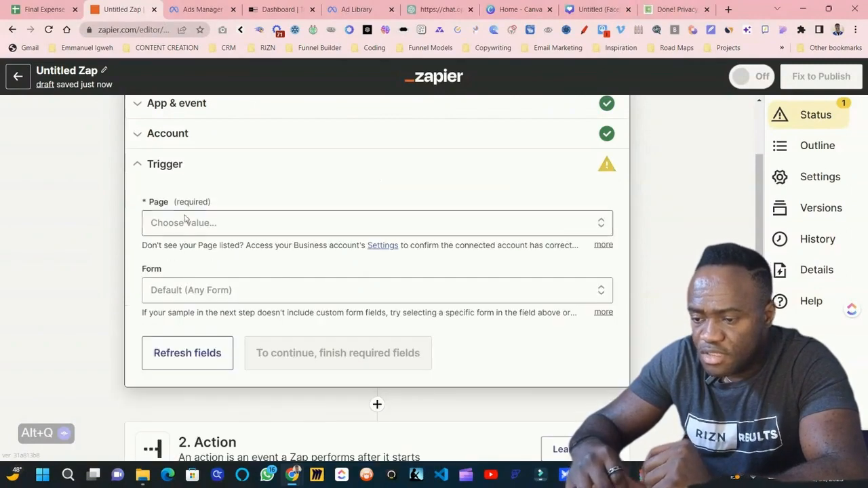
{"action": "left_click", "coordinate": [200, 229]}
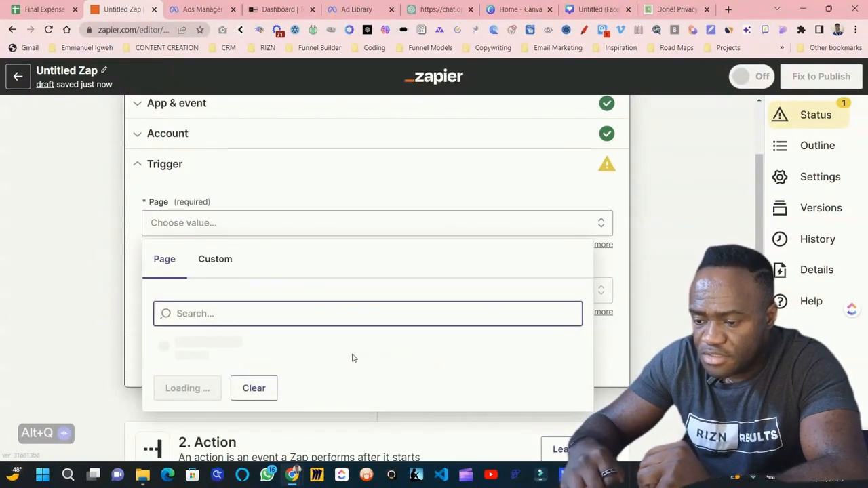
{"action": "scroll", "coordinate": [292, 403], "scroll_direction": "down", "scroll_amount": 1}
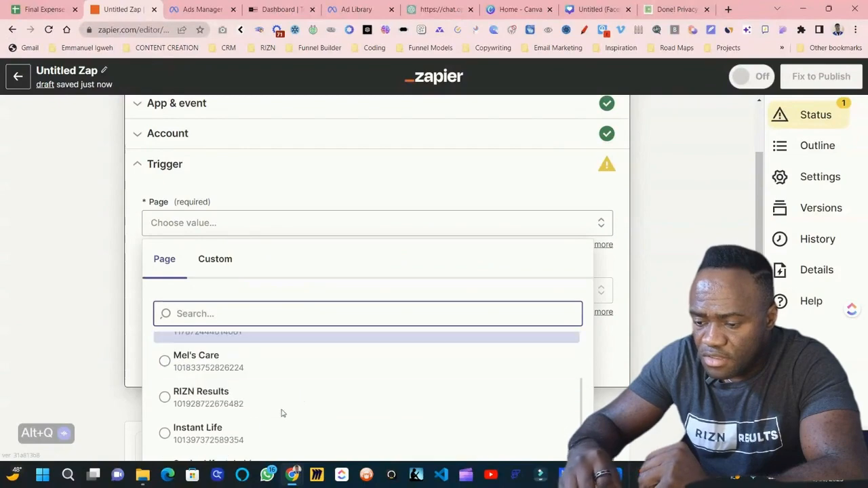
{"action": "left_click", "coordinate": [263, 431]}
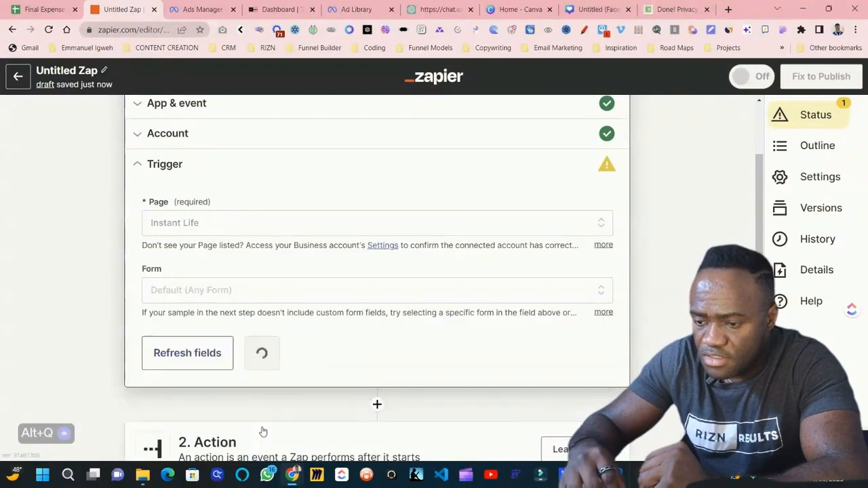
{"action": "left_click", "coordinate": [303, 302]}
{"action": "scroll", "coordinate": [258, 422], "scroll_direction": "down", "scroll_amount": 1}
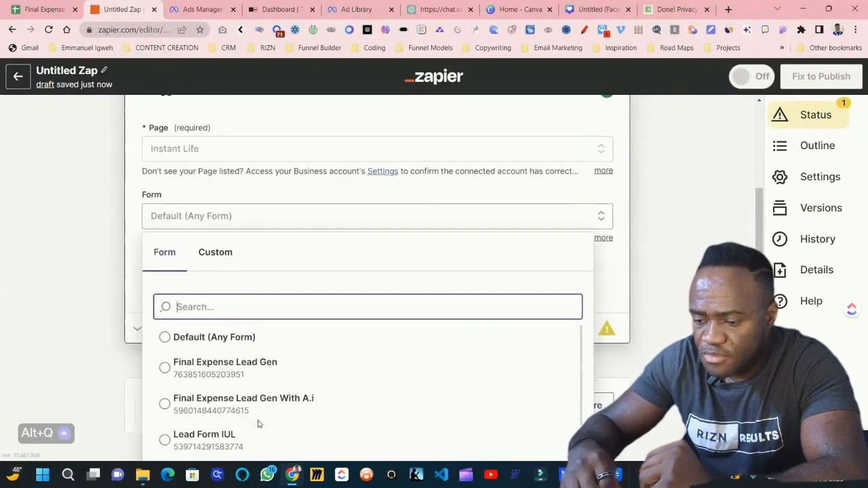
{"action": "left_click", "coordinate": [220, 367]}
{"action": "left_click", "coordinate": [279, 273]}
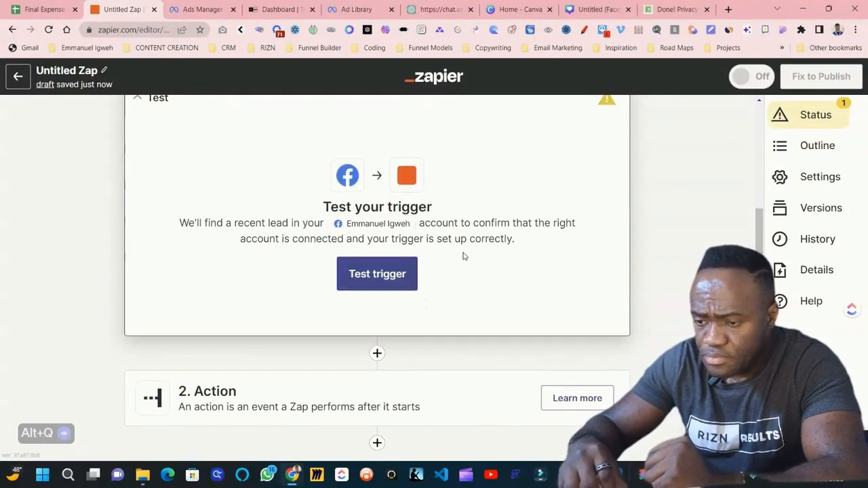
Step: Test the trigger, review the fields of the sample lead and continue to the action
{"action": "left_click", "coordinate": [390, 274]}
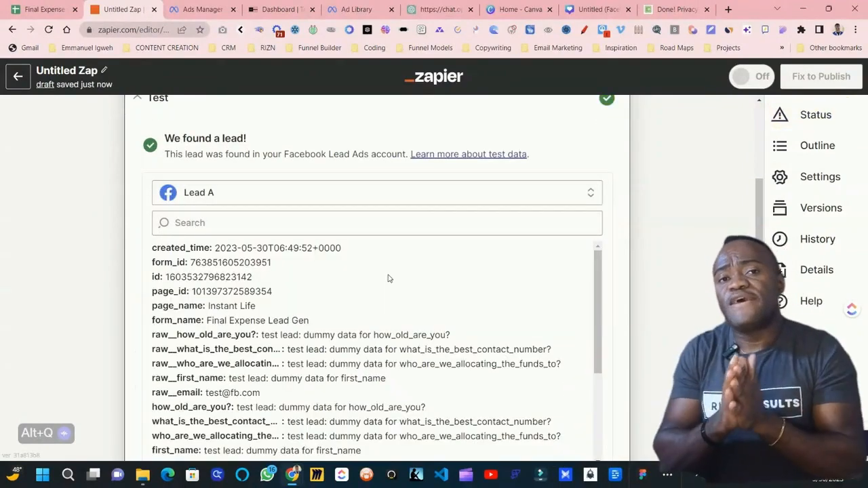
{"action": "scroll", "coordinate": [393, 271], "scroll_direction": "down", "scroll_amount": 5}
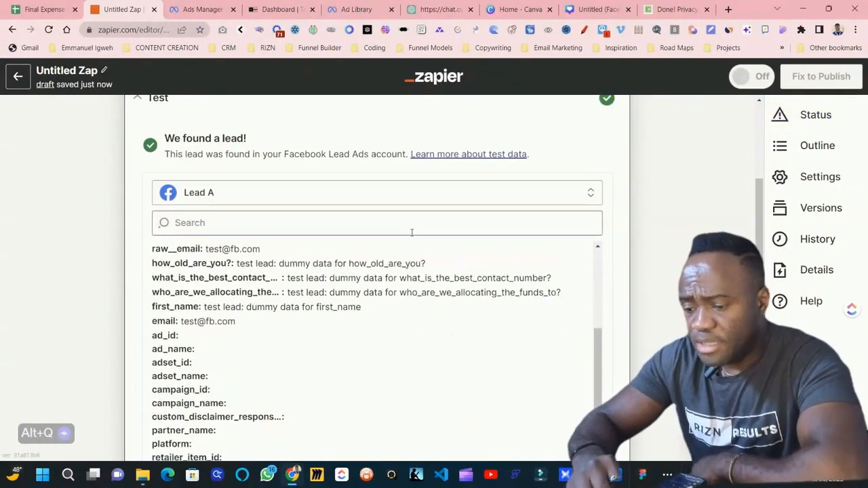
{"action": "left_click", "coordinate": [378, 409]}
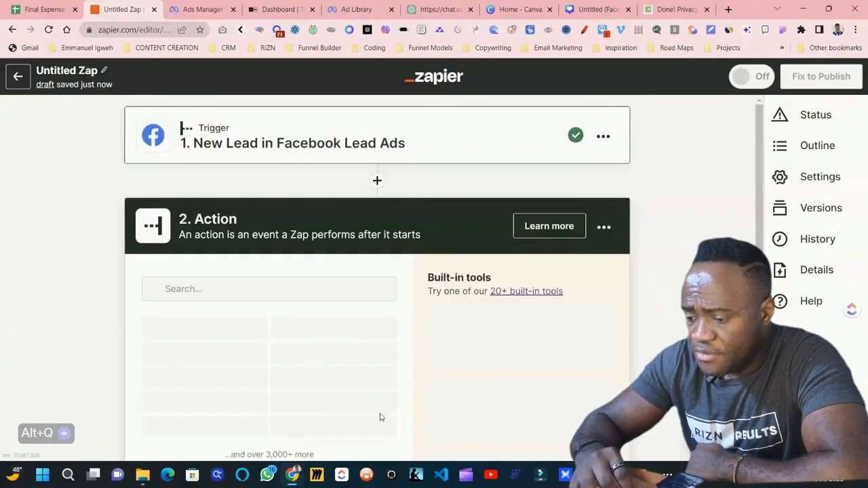
Step: Choose Google Sheets as the action app with Create Spreadsheet Row as its event
{"action": "type", "text": "google sheets"}
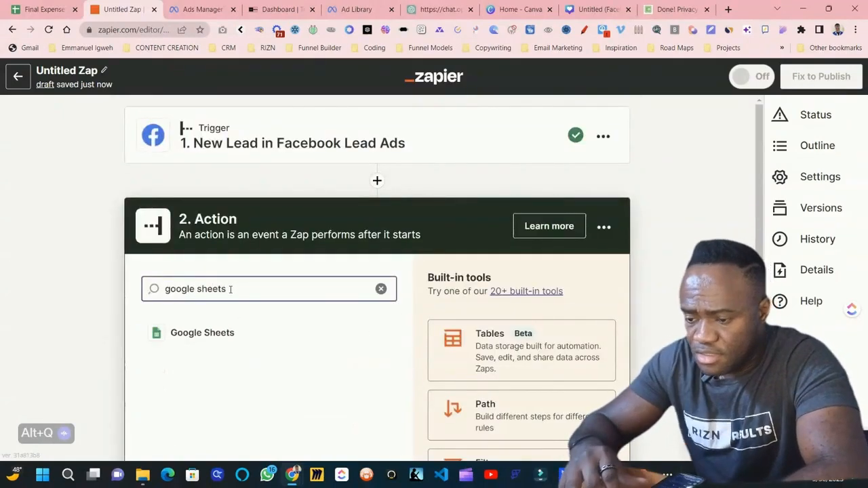
{"action": "left_click", "coordinate": [224, 333]}
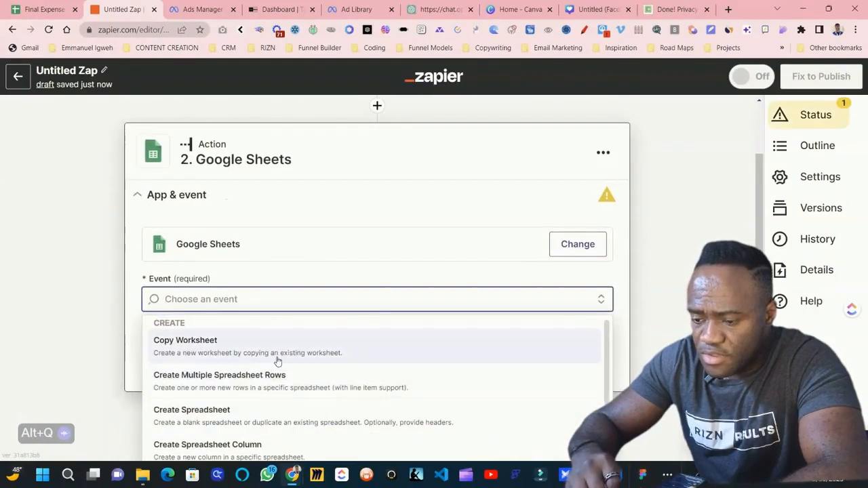
{"action": "scroll", "coordinate": [350, 269], "scroll_direction": "down", "scroll_amount": 1}
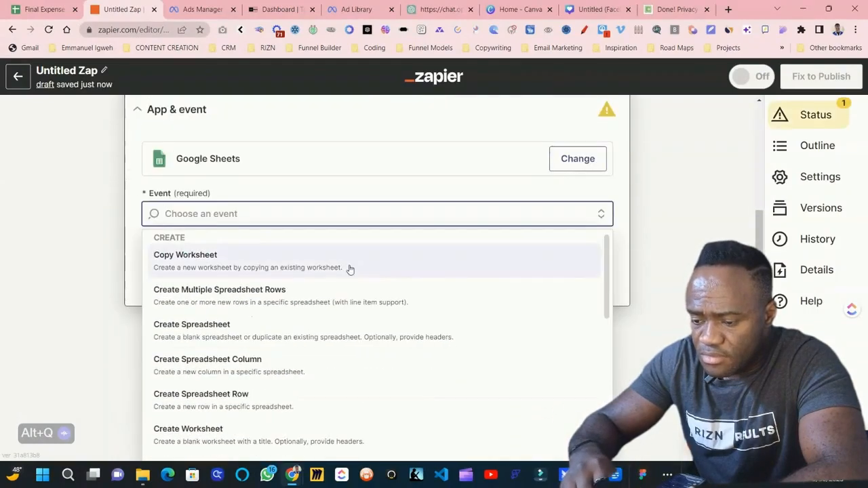
{"action": "left_click", "coordinate": [299, 407]}
Step: Select My Google Drive and the Final Expense Lead Gen spreadsheet as the destination of the new rows
{"action": "left_click", "coordinate": [212, 261]}
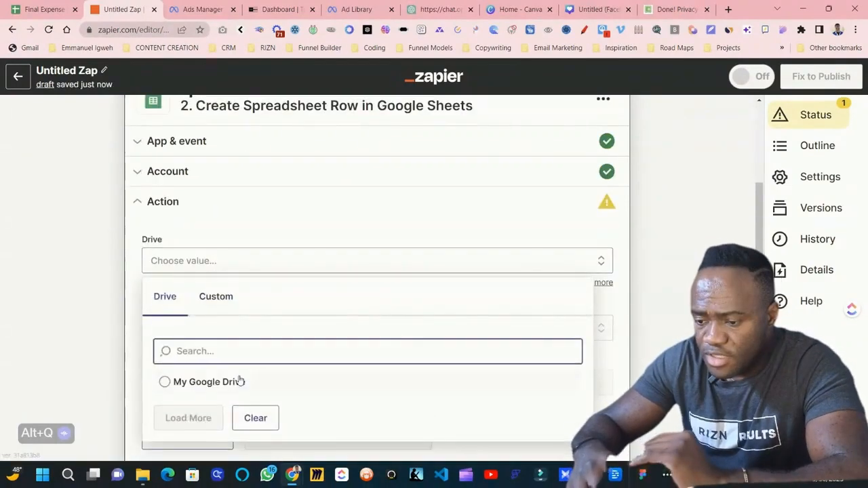
{"action": "left_click", "coordinate": [225, 363]}
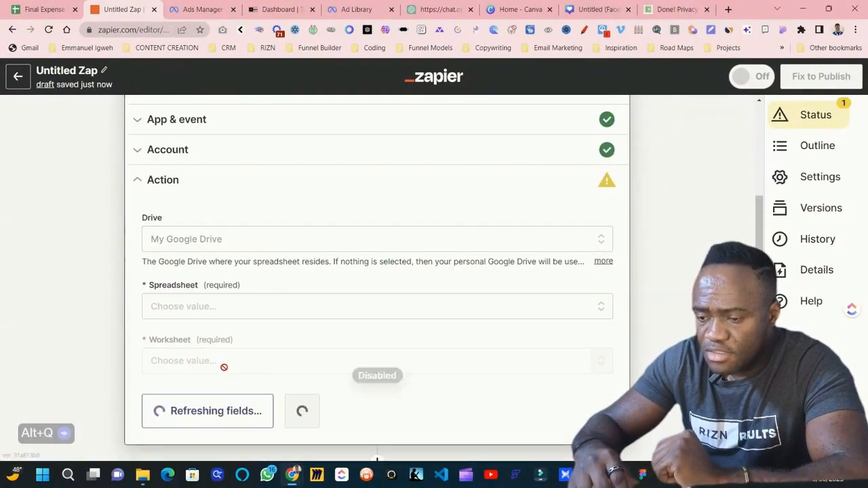
{"action": "left_click", "coordinate": [211, 314]}
{"action": "scroll", "coordinate": [245, 401], "scroll_direction": "down", "scroll_amount": 1}
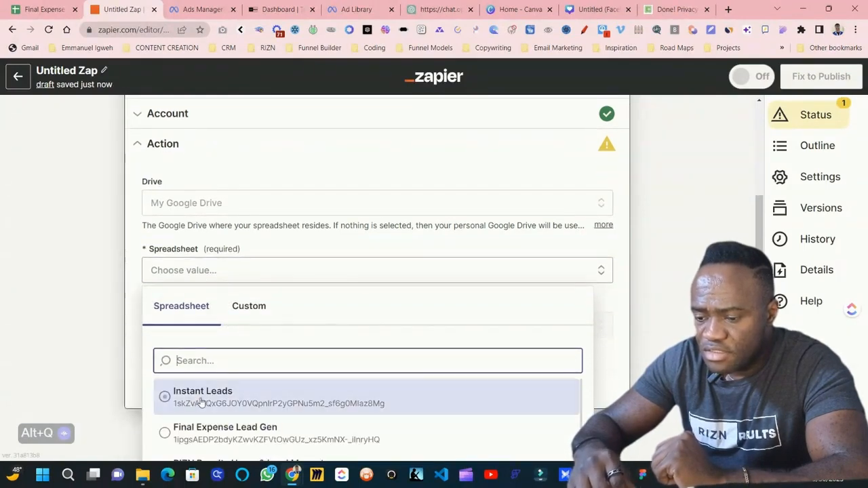
{"action": "scroll", "coordinate": [253, 399], "scroll_direction": "down", "scroll_amount": 2}
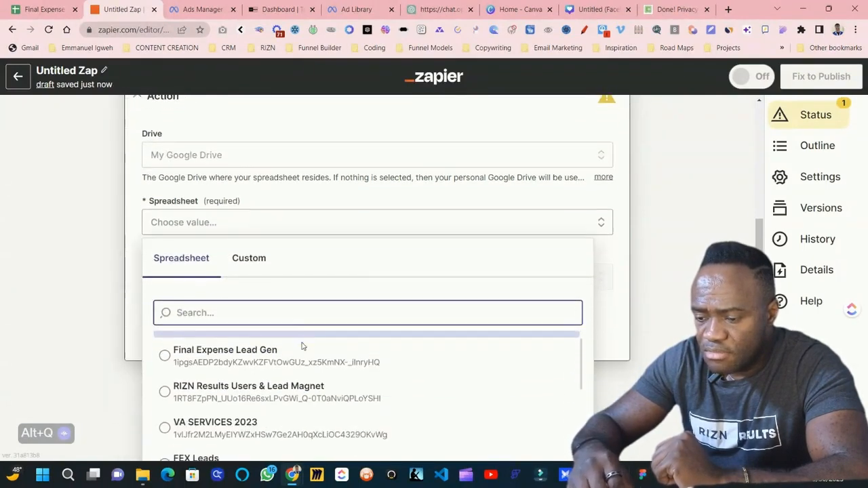
{"action": "left_click", "coordinate": [297, 354]}
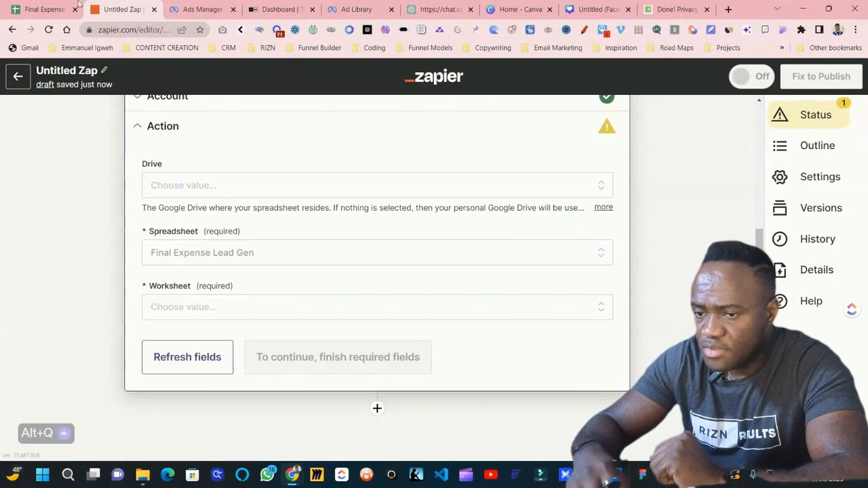
Step: Check the sheet name in the Google Sheets file and set the action's worksheet to Sheet1
{"action": "left_click", "coordinate": [54, 9]}
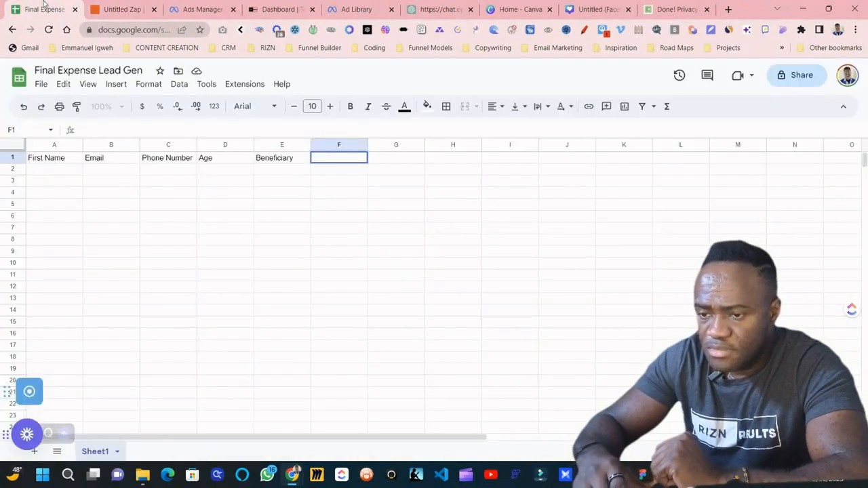
{"action": "left_click", "coordinate": [115, 9]}
{"action": "left_click", "coordinate": [206, 313]}
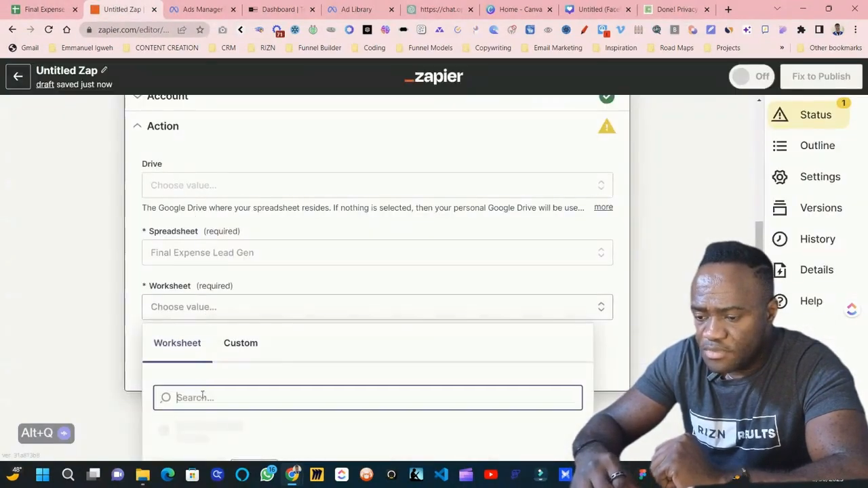
{"action": "left_click", "coordinate": [187, 428]}
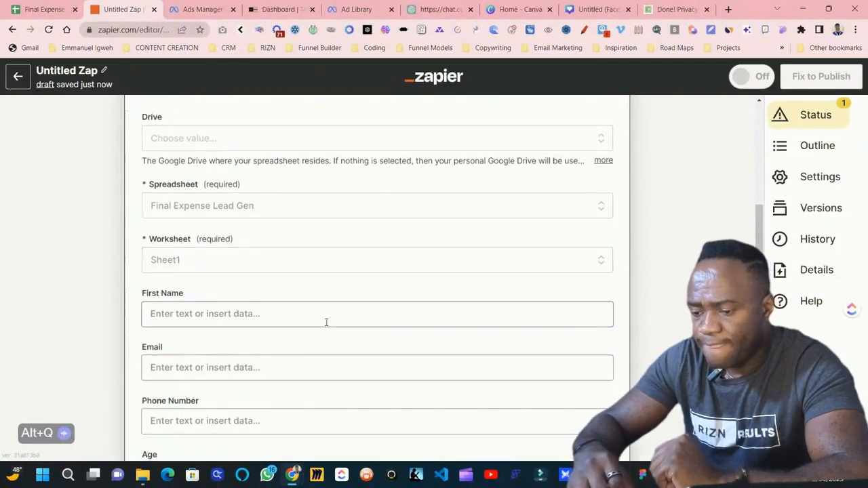
Step: Map the First Name and Email columns to the lead's First Name and Email fields
{"action": "left_click", "coordinate": [249, 252]}
{"action": "scroll", "coordinate": [265, 320], "scroll_direction": "down", "scroll_amount": 3}
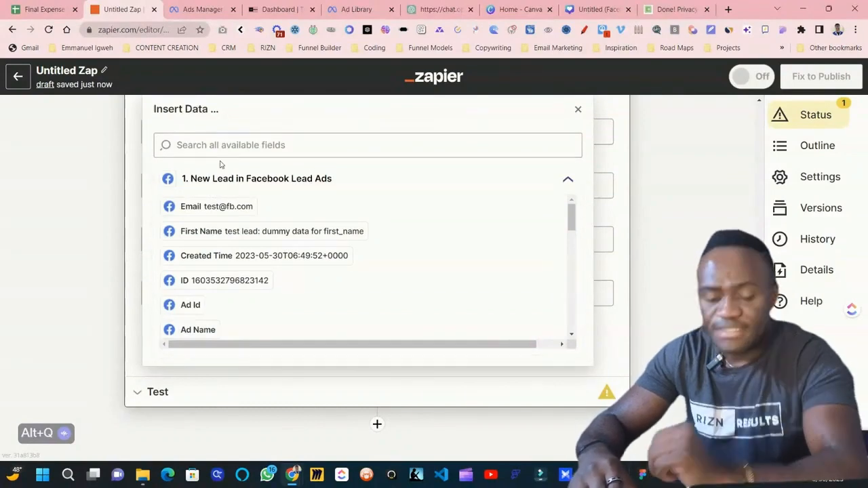
{"action": "left_click", "coordinate": [248, 232]}
{"action": "left_click", "coordinate": [180, 249]}
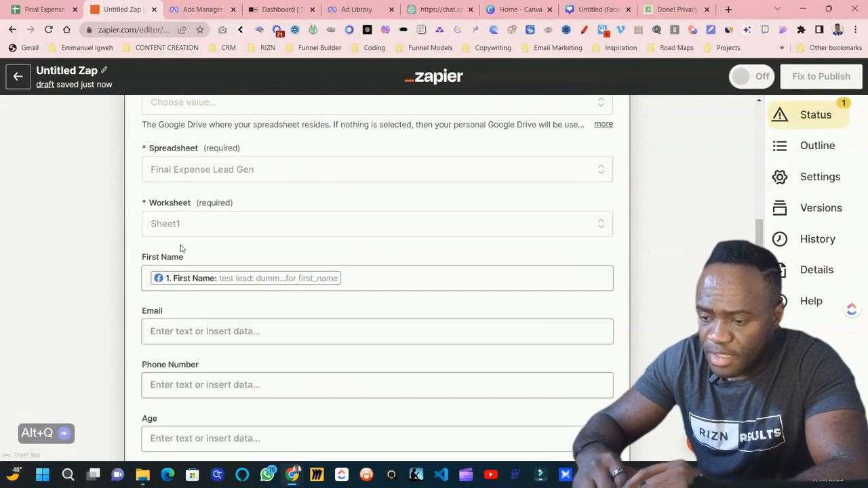
{"action": "left_click", "coordinate": [201, 334]}
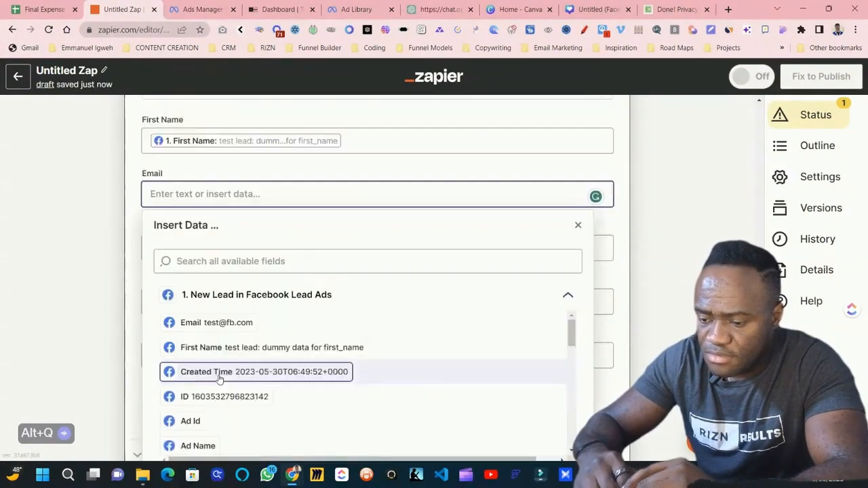
{"action": "left_click", "coordinate": [225, 285]}
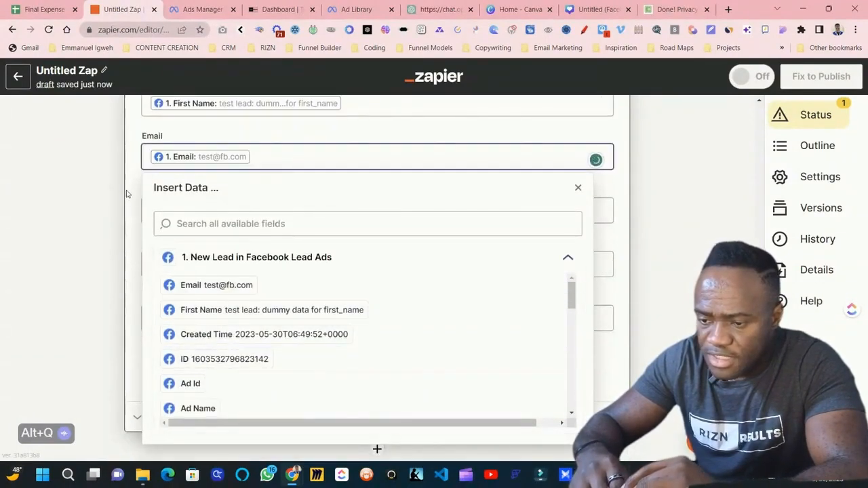
{"action": "left_click", "coordinate": [129, 197]}
Step: Map the Phone Number column to the lead's Raw What Is The Best Contact Number field
{"action": "left_click", "coordinate": [196, 211]}
{"action": "scroll", "coordinate": [228, 339], "scroll_direction": "down", "scroll_amount": 1}
{"action": "scroll", "coordinate": [228, 339], "scroll_direction": "down", "scroll_amount": 2}
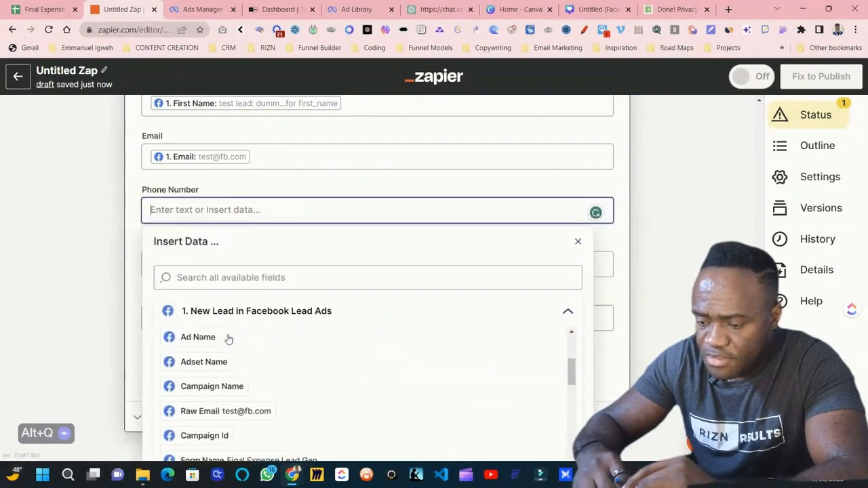
{"action": "scroll", "coordinate": [277, 305], "scroll_direction": "down", "scroll_amount": 1}
{"action": "scroll", "coordinate": [248, 373], "scroll_direction": "down", "scroll_amount": 6}
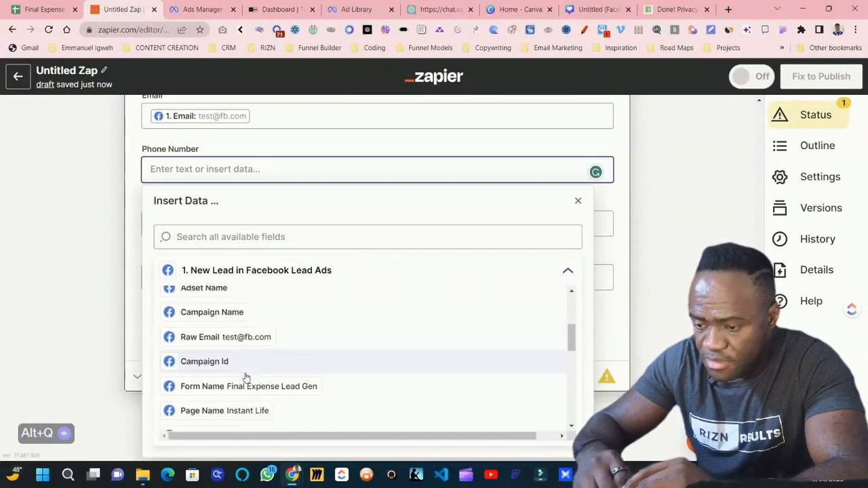
{"action": "scroll", "coordinate": [245, 378], "scroll_direction": "down", "scroll_amount": 1}
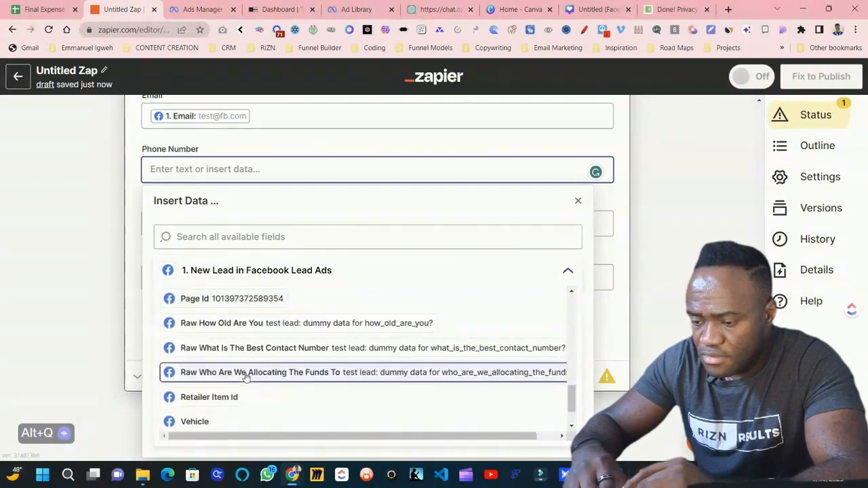
{"action": "left_click", "coordinate": [277, 347]}
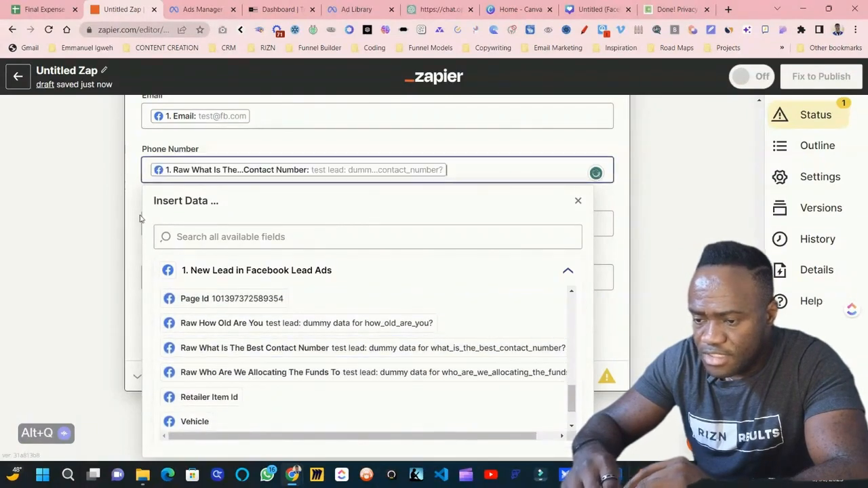
{"action": "left_click", "coordinate": [136, 224]}
Step: Map the Age column to the lead's How Old Are You field
{"action": "left_click", "coordinate": [171, 221]}
{"action": "scroll", "coordinate": [219, 357], "scroll_direction": "down", "scroll_amount": 3}
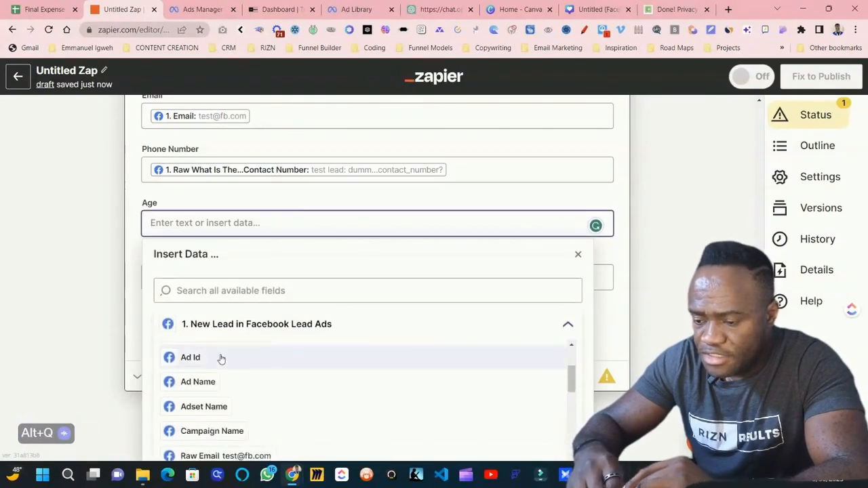
{"action": "scroll", "coordinate": [270, 374], "scroll_direction": "down", "scroll_amount": 8}
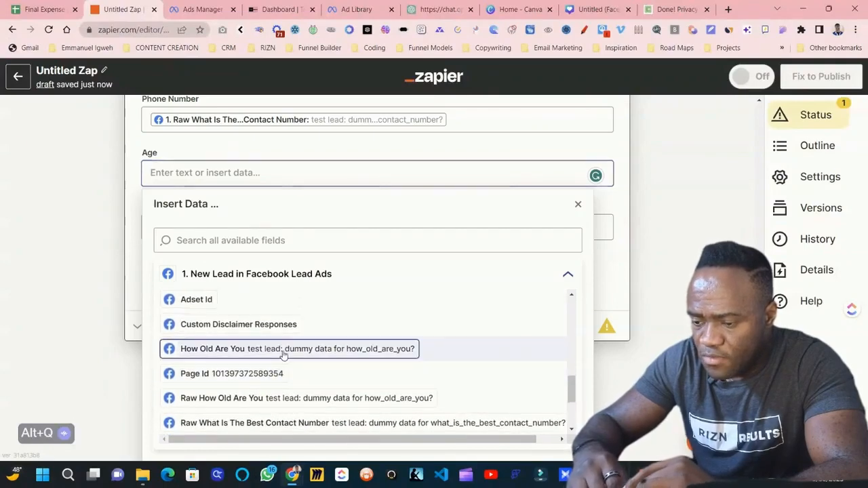
{"action": "left_click", "coordinate": [272, 348]}
{"action": "left_click", "coordinate": [121, 224]}
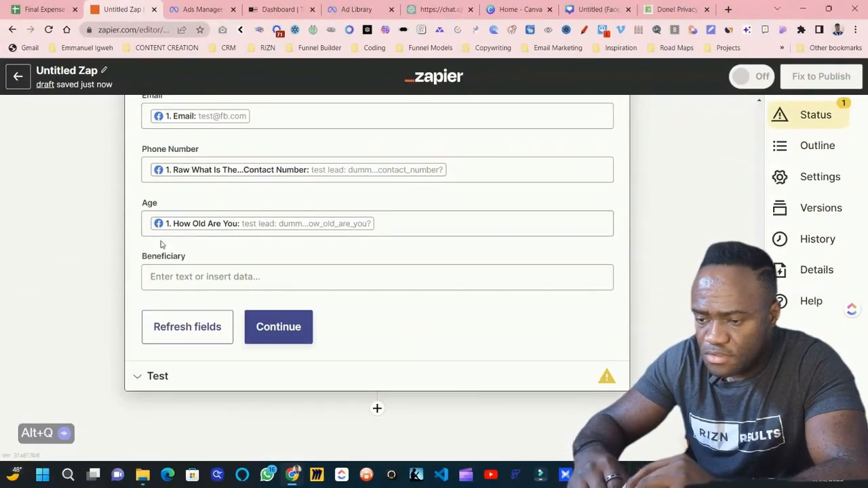
Step: Map the Beneficiary column to the lead's Who Are We Allocating The Funds To field
{"action": "left_click", "coordinate": [177, 272]}
{"action": "scroll", "coordinate": [256, 427], "scroll_direction": "down", "scroll_amount": 8}
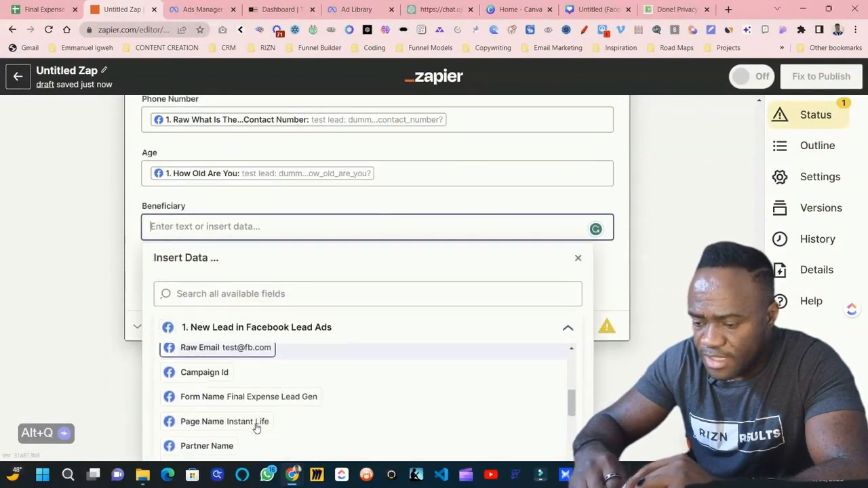
{"action": "scroll", "coordinate": [309, 351], "scroll_direction": "down", "scroll_amount": 3}
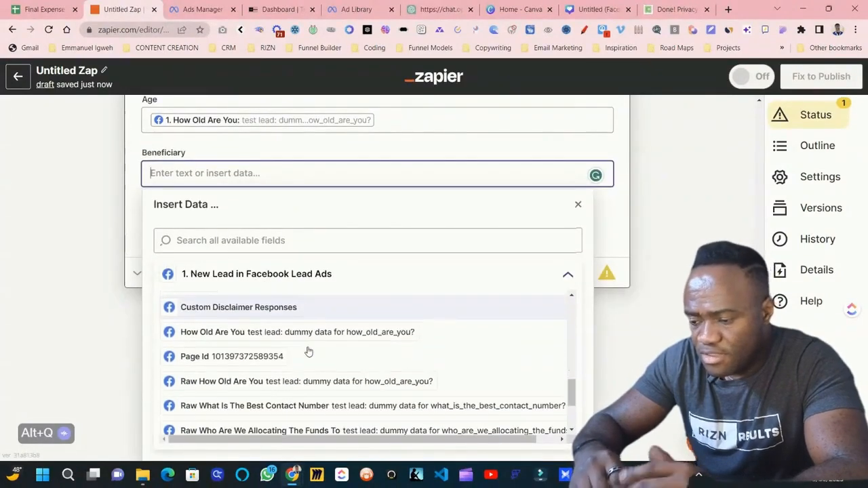
{"action": "scroll", "coordinate": [306, 350], "scroll_direction": "down", "scroll_amount": 2}
{"action": "scroll", "coordinate": [305, 382], "scroll_direction": "up", "scroll_amount": 1}
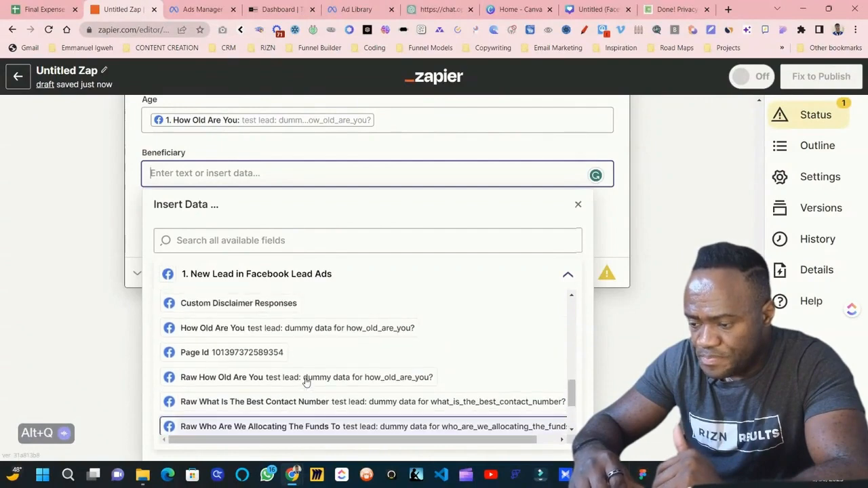
{"action": "scroll", "coordinate": [306, 381], "scroll_direction": "down", "scroll_amount": 1}
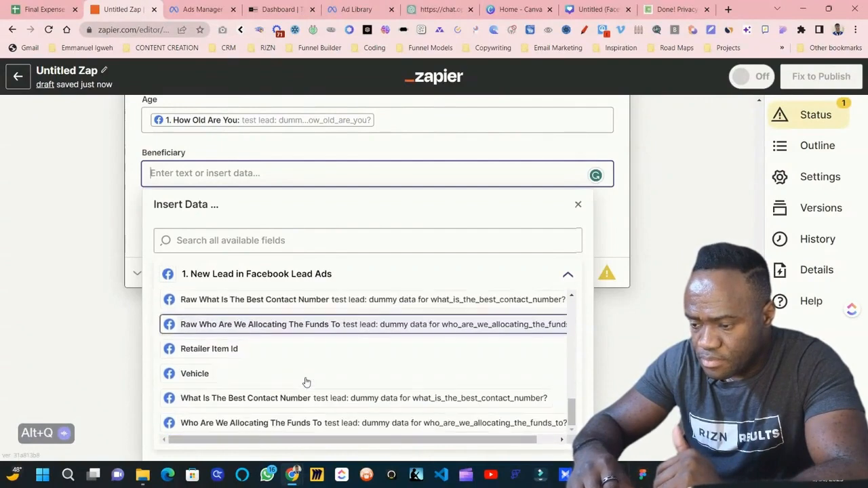
{"action": "left_click", "coordinate": [308, 426]}
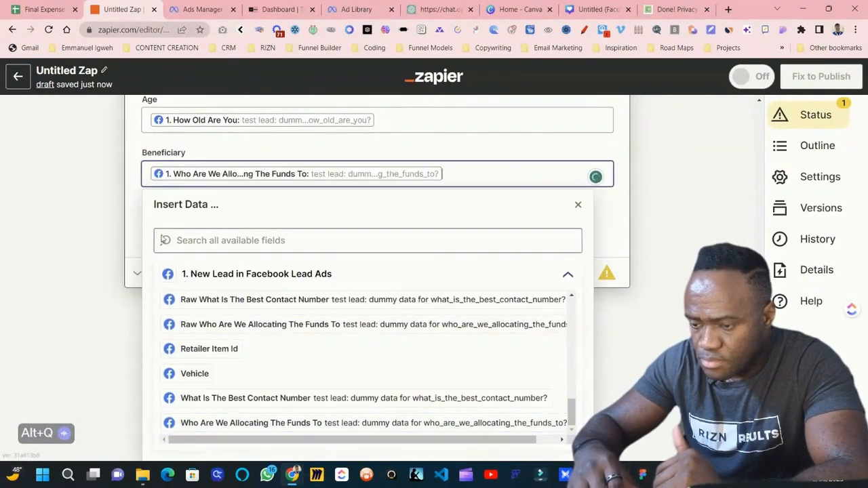
{"action": "left_click", "coordinate": [137, 230]}
Step: Replace the Phone Number column's mapping with the lead's non-raw What Is The Best Contact Number field
{"action": "scroll", "coordinate": [203, 229], "scroll_direction": "up", "scroll_amount": 2}
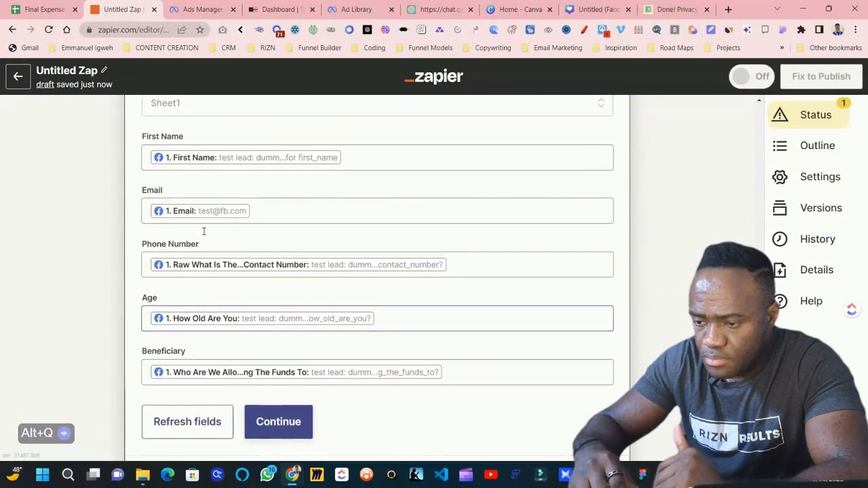
{"action": "left_click", "coordinate": [445, 266]}
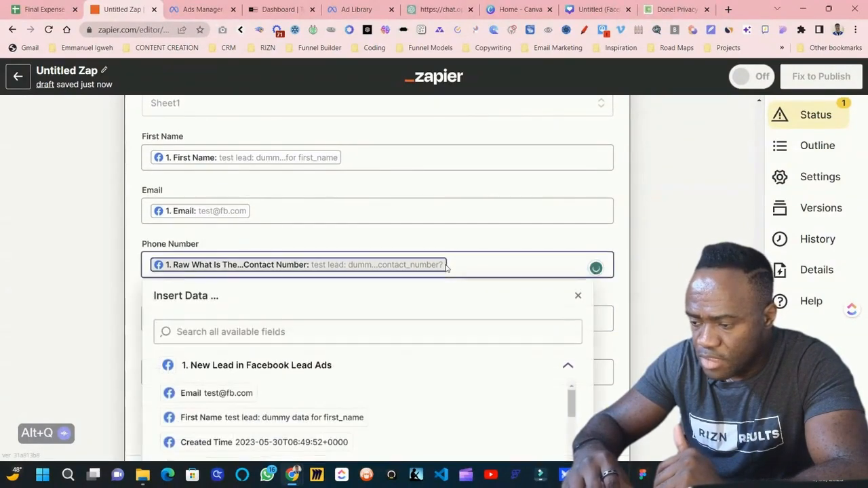
{"action": "key", "text": "BackSpace"}
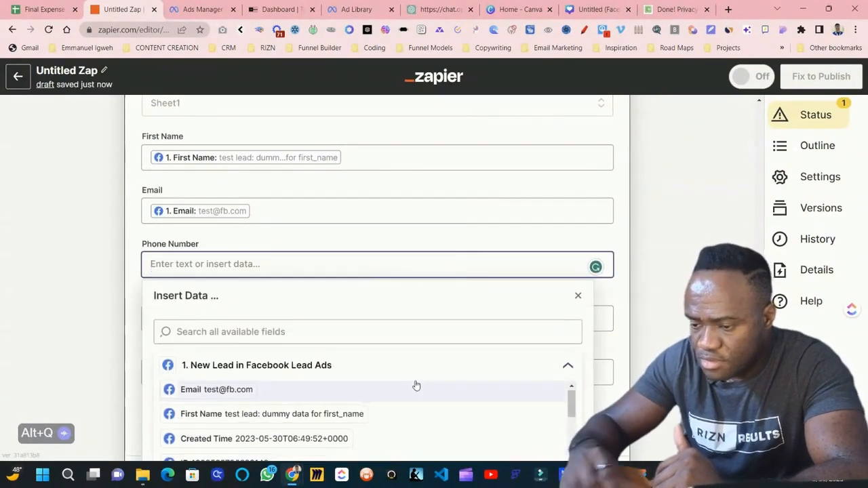
{"action": "scroll", "coordinate": [415, 385], "scroll_direction": "down", "scroll_amount": 10}
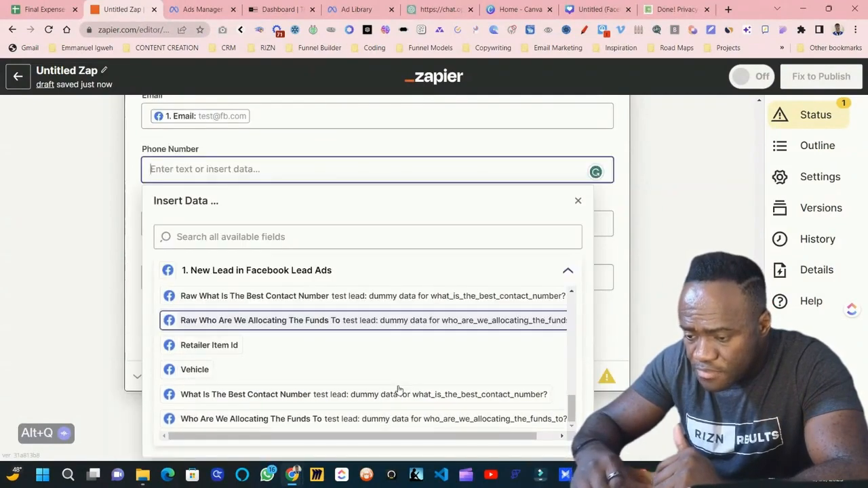
{"action": "left_click", "coordinate": [372, 395]}
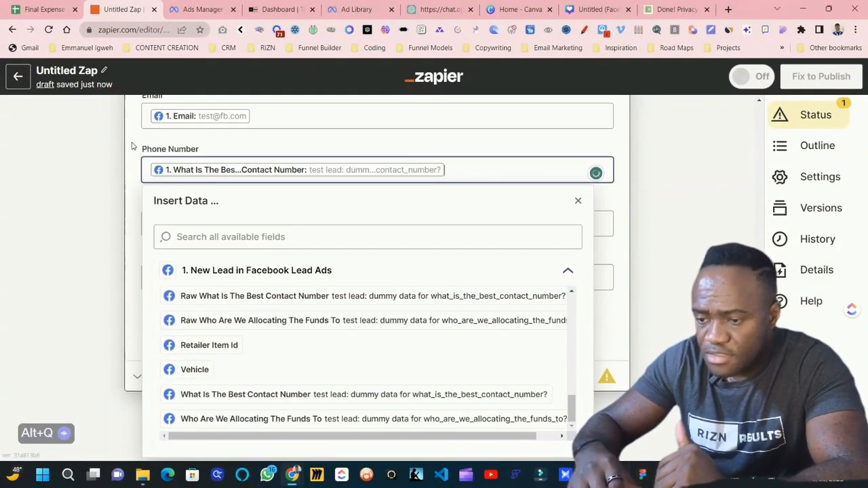
{"action": "left_click", "coordinate": [141, 175]}
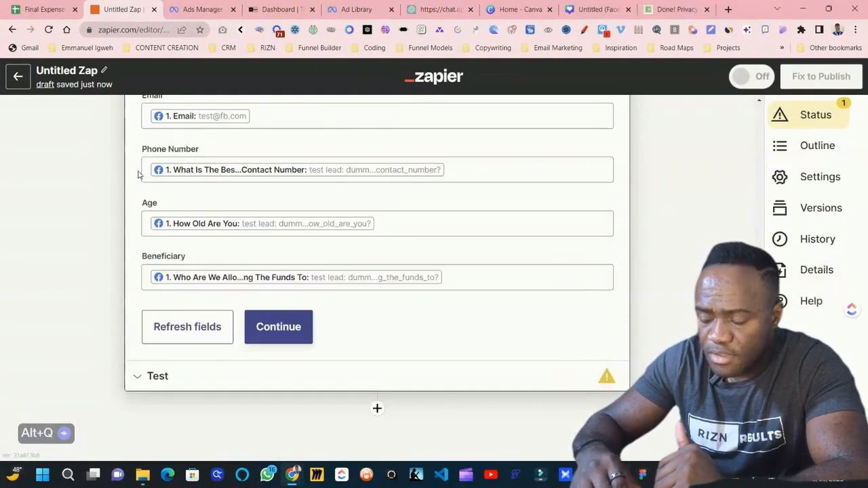
Step: Test the Google Sheets action by sending a sample spreadsheet row, and close the action step
{"action": "left_click", "coordinate": [261, 320]}
{"action": "left_click", "coordinate": [263, 368]}
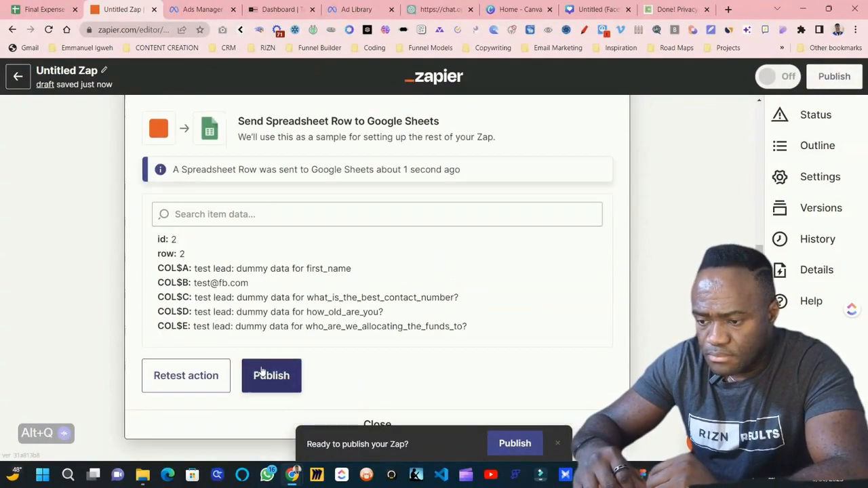
{"action": "scroll", "coordinate": [438, 295], "scroll_direction": "down", "scroll_amount": 2}
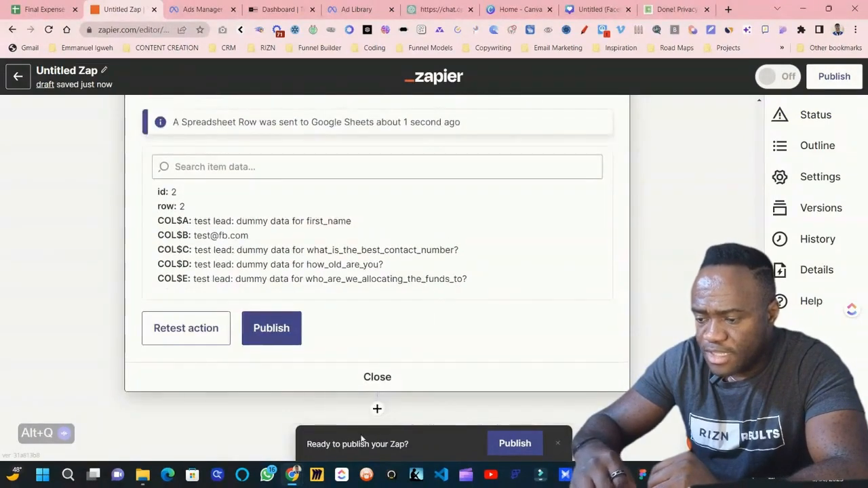
{"action": "left_click", "coordinate": [378, 374]}
Step: Rename the Zap as Test Facebook Lead To GS
{"action": "left_click", "coordinate": [104, 72]}
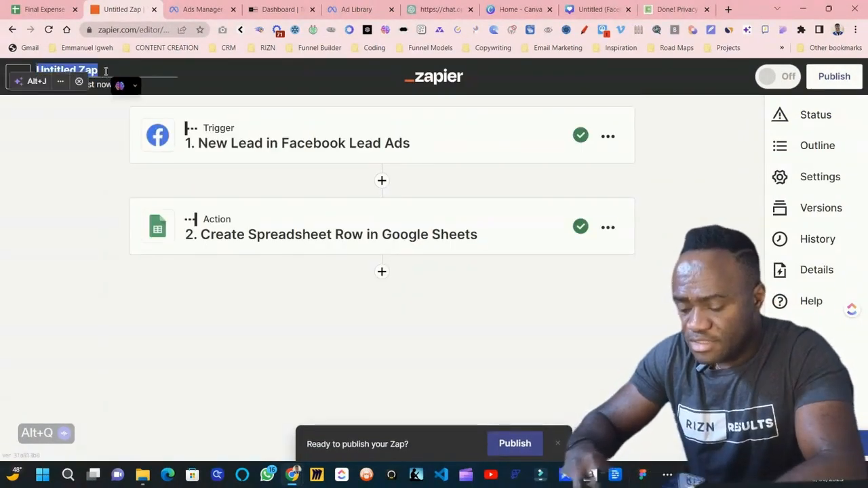
{"action": "type", "text": "Y"}
{"action": "key", "text": "BackSpace"}
{"action": "type", "text": "Test Facebook Lead To GS"}
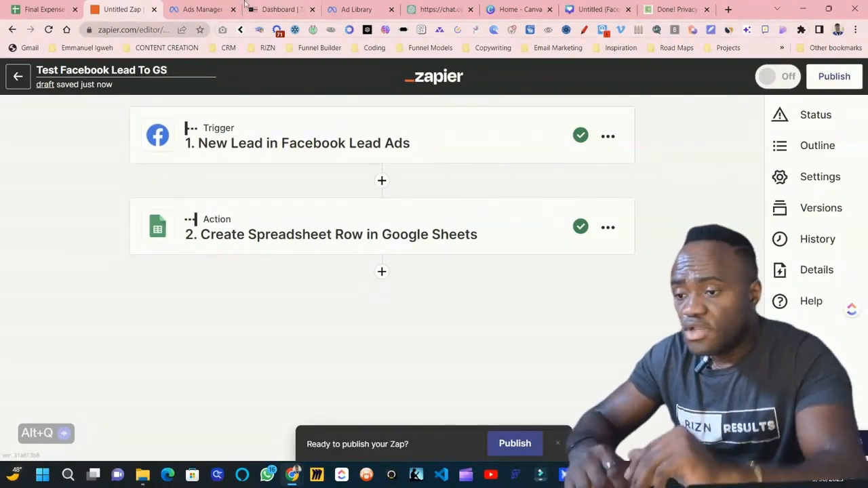
Step: Switch to the RIZN Results CRM and open the custom fields page of its settings
{"action": "left_click", "coordinate": [267, 5]}
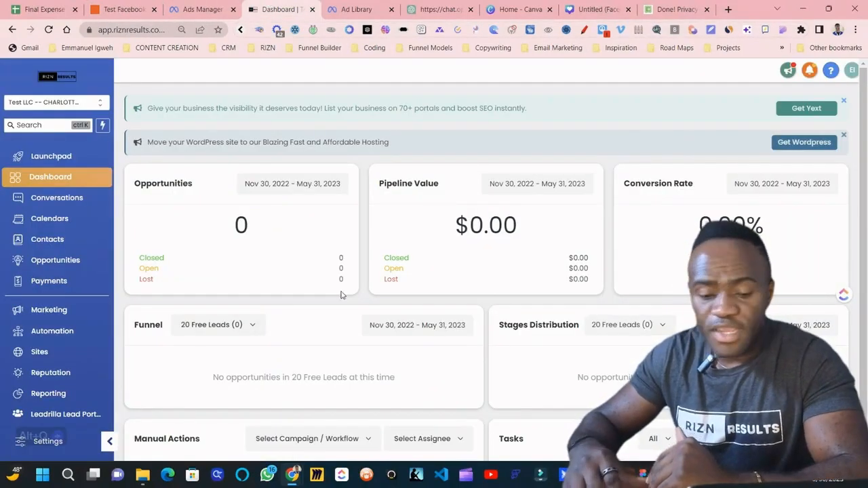
{"action": "scroll", "coordinate": [67, 339], "scroll_direction": "down", "scroll_amount": 2}
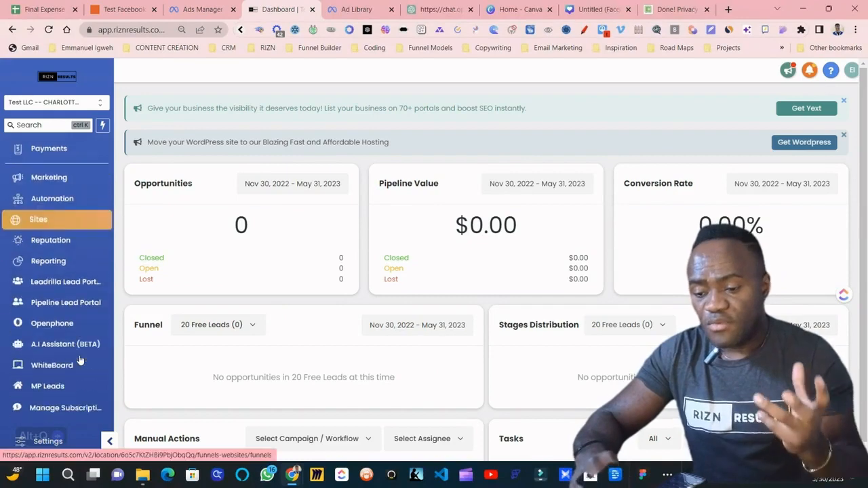
{"action": "scroll", "coordinate": [68, 319], "scroll_direction": "up", "scroll_amount": 2}
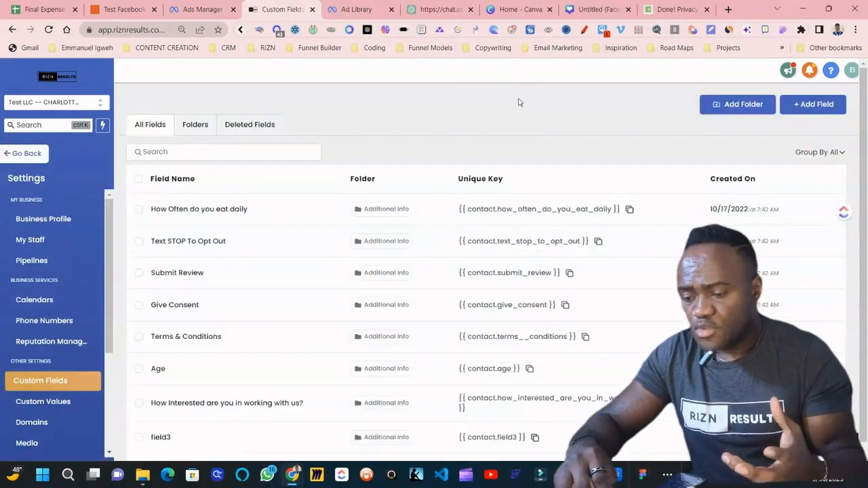
Step: Open the CRM's integrations settings and connect the location's Facebook account with the Instant Life page
{"action": "scroll", "coordinate": [72, 385], "scroll_direction": "down", "scroll_amount": 3}
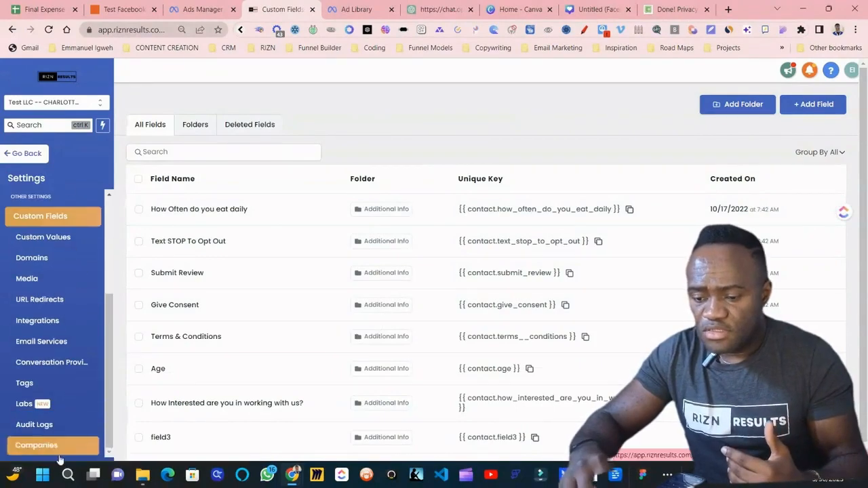
{"action": "scroll", "coordinate": [65, 325], "scroll_direction": "up", "scroll_amount": 2}
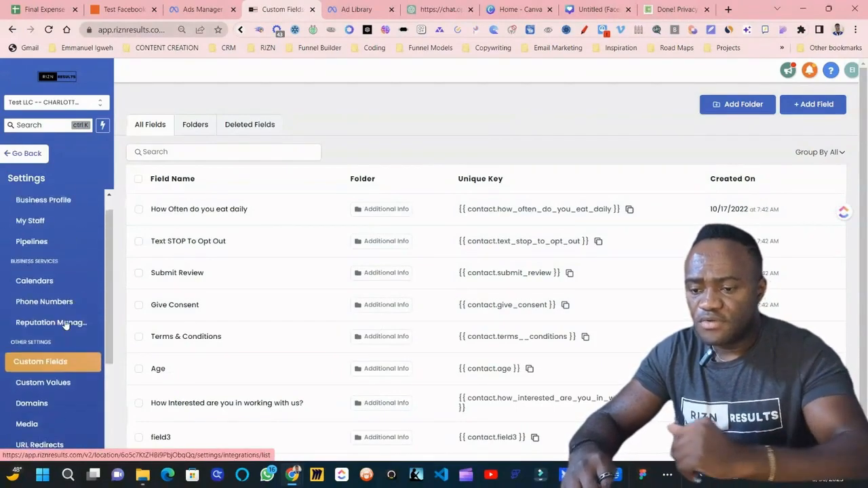
{"action": "scroll", "coordinate": [65, 324], "scroll_direction": "down", "scroll_amount": 2}
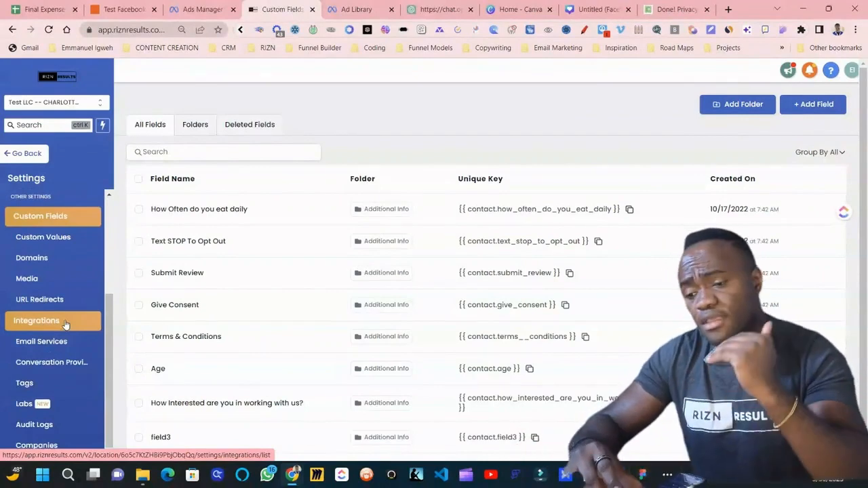
{"action": "left_click", "coordinate": [65, 324]}
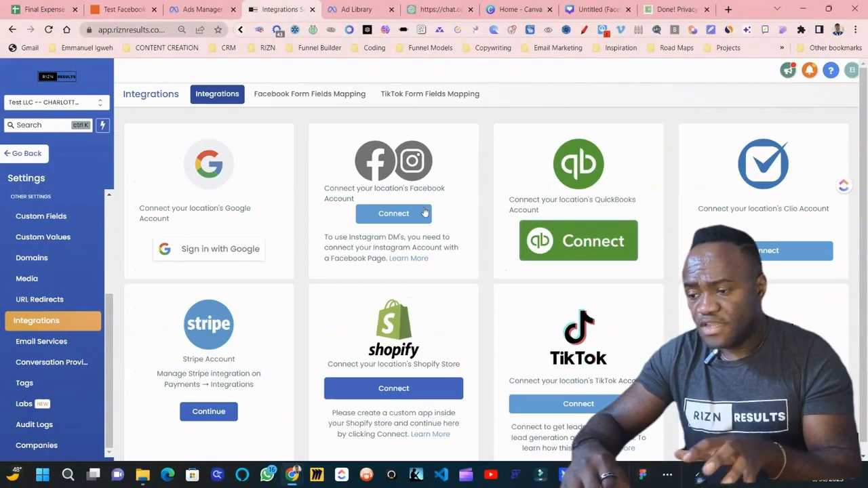
{"action": "left_click", "coordinate": [390, 214]}
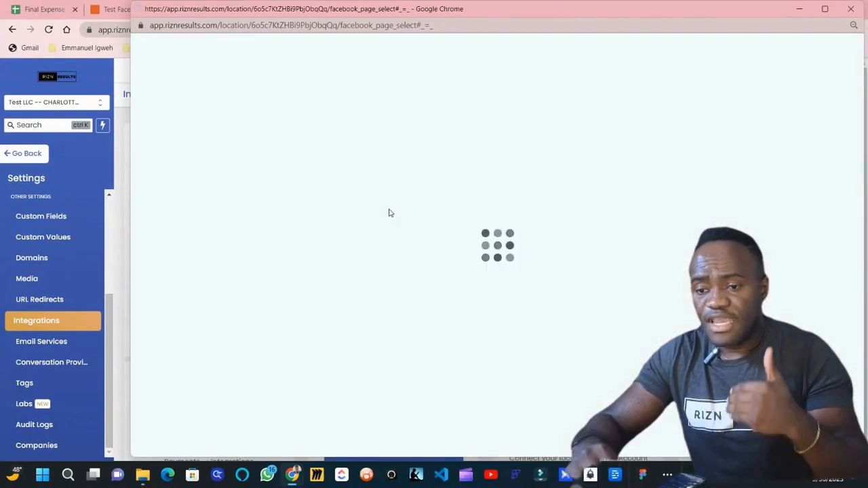
{"action": "key", "text": "alt+q"}
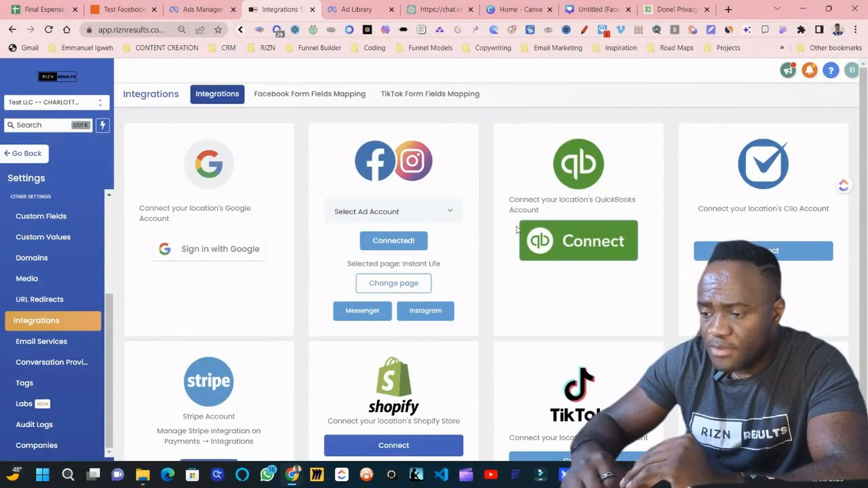
Step: Open the Facebook form field mapping for the Final Expense Lead Gen form
{"action": "left_click", "coordinate": [302, 96]}
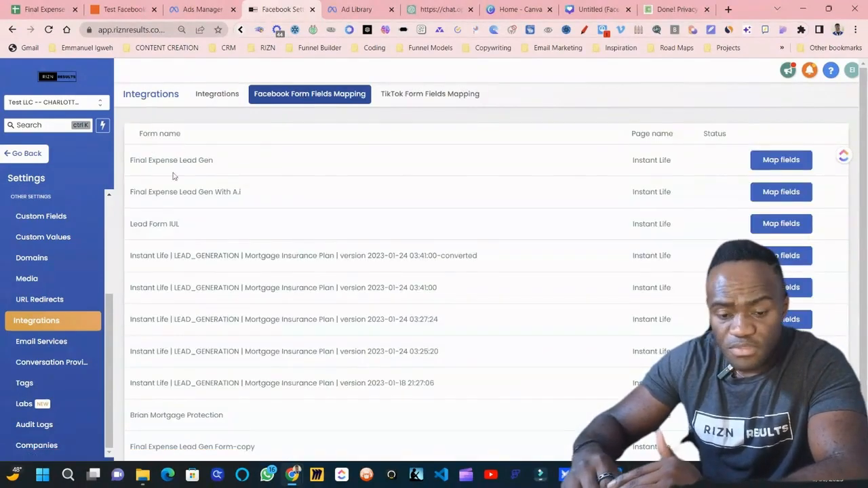
{"action": "scroll", "coordinate": [166, 261], "scroll_direction": "down", "scroll_amount": 3}
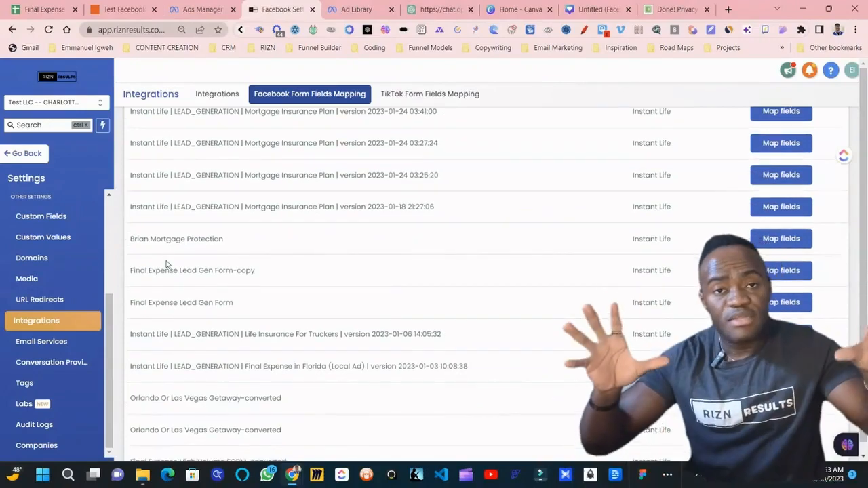
{"action": "scroll", "coordinate": [166, 264], "scroll_direction": "up", "scroll_amount": 3}
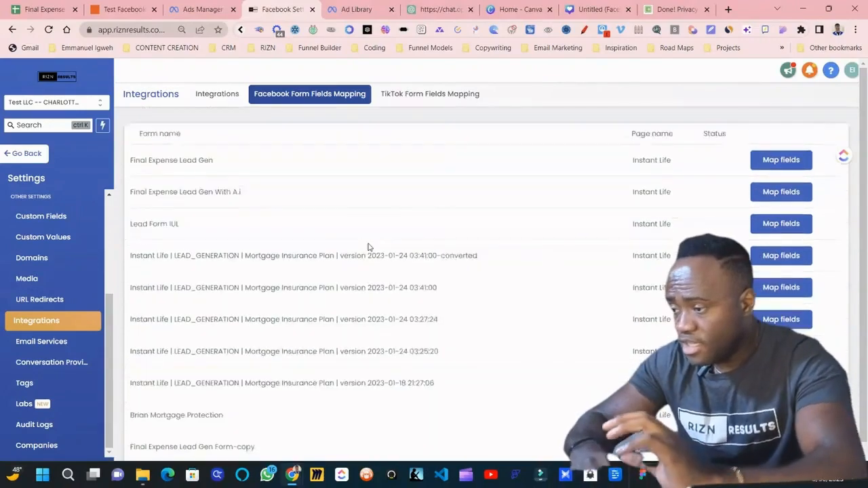
{"action": "left_click", "coordinate": [800, 159]}
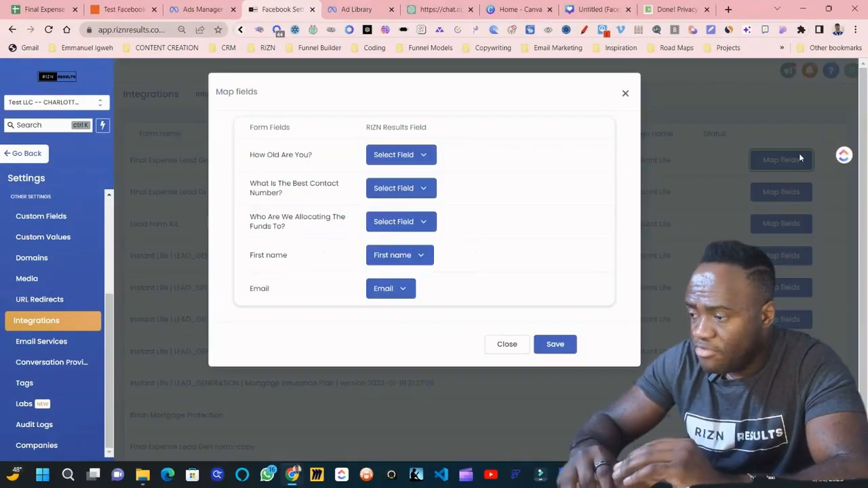
Step: Map How Old Are You? to the Age field and What Is The Best Contact Number? to the Phone field
{"action": "left_click", "coordinate": [396, 155]}
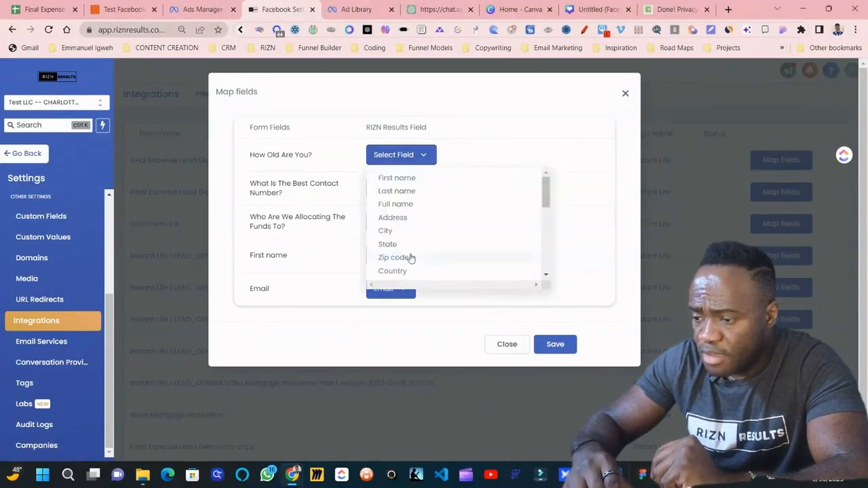
{"action": "scroll", "coordinate": [410, 258], "scroll_direction": "down", "scroll_amount": 5}
{"action": "scroll", "coordinate": [411, 257], "scroll_direction": "down", "scroll_amount": 2}
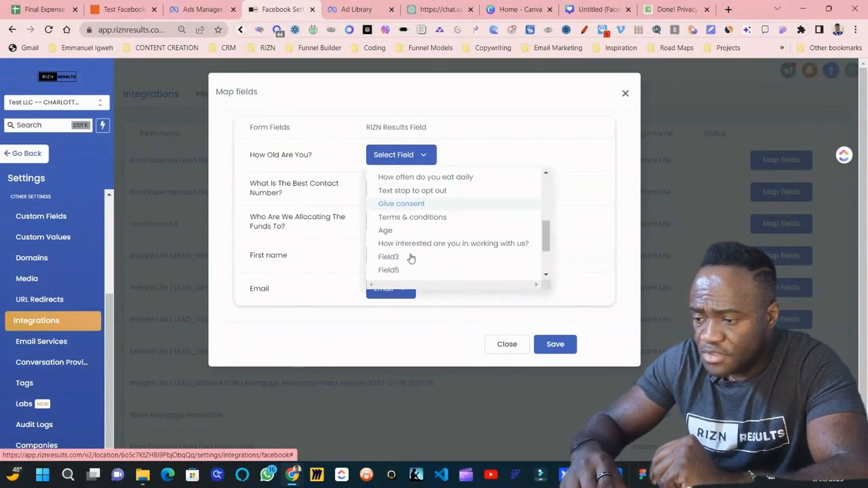
{"action": "left_click", "coordinate": [402, 215]}
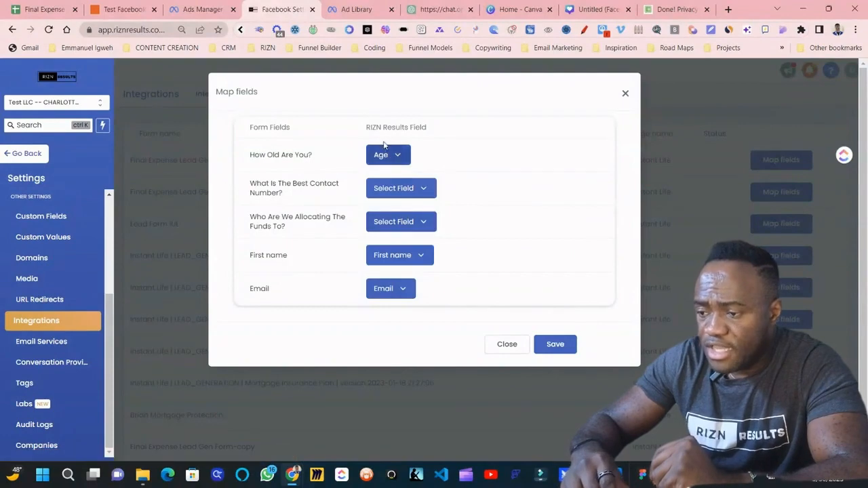
{"action": "left_click", "coordinate": [403, 188]}
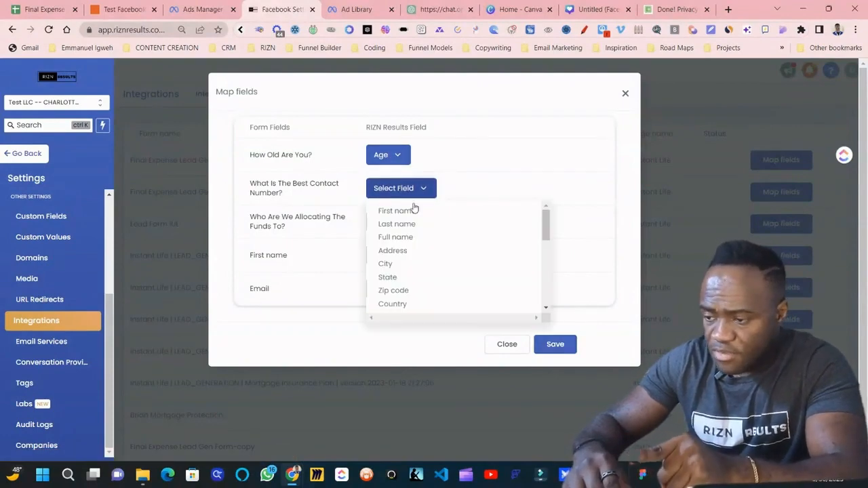
{"action": "scroll", "coordinate": [441, 292], "scroll_direction": "down", "scroll_amount": 3}
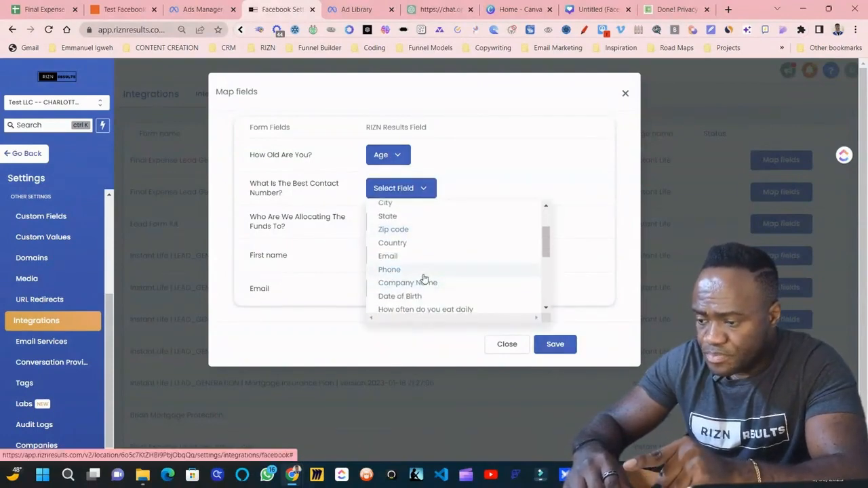
{"action": "left_click", "coordinate": [392, 269]}
Step: Map Who Are We Allocating The Funds To? to the Beneficiary info field and save the form's field mapping
{"action": "left_click", "coordinate": [383, 221]}
{"action": "scroll", "coordinate": [423, 310], "scroll_direction": "down", "scroll_amount": 4}
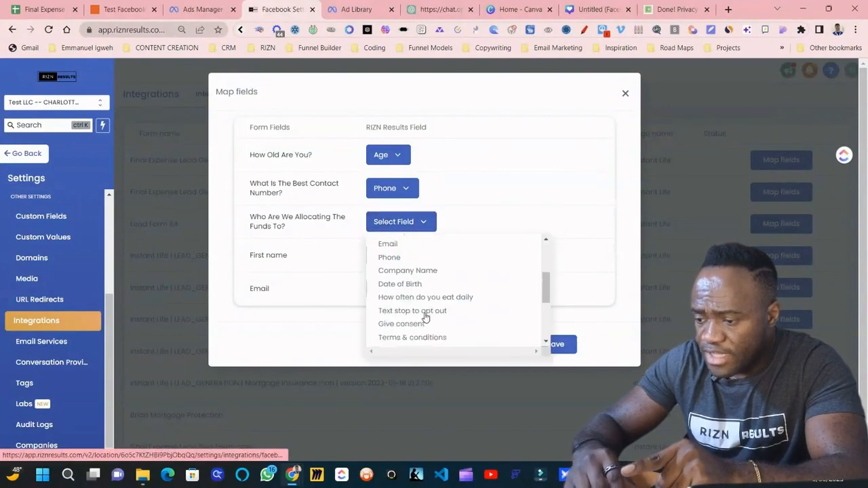
{"action": "scroll", "coordinate": [422, 312], "scroll_direction": "up", "scroll_amount": 1}
{"action": "scroll", "coordinate": [425, 317], "scroll_direction": "down", "scroll_amount": 1}
{"action": "scroll", "coordinate": [425, 318], "scroll_direction": "down", "scroll_amount": 3}
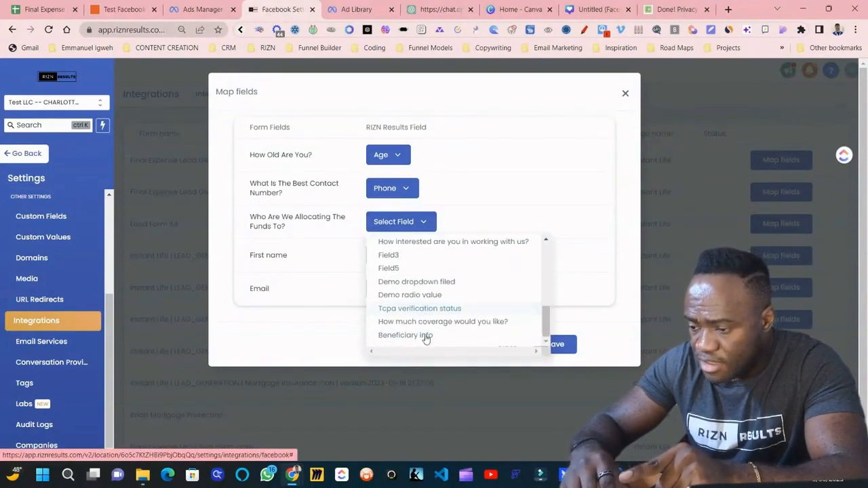
{"action": "left_click", "coordinate": [425, 336]}
{"action": "left_click", "coordinate": [406, 255]}
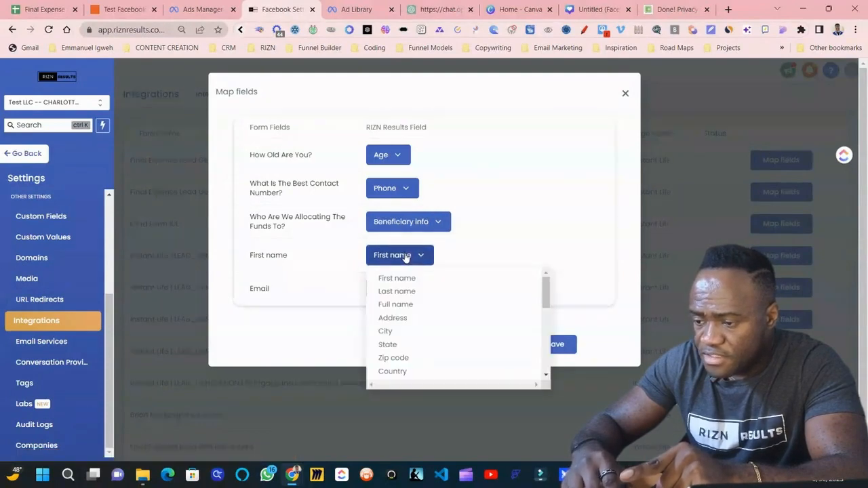
{"action": "left_click", "coordinate": [556, 240]}
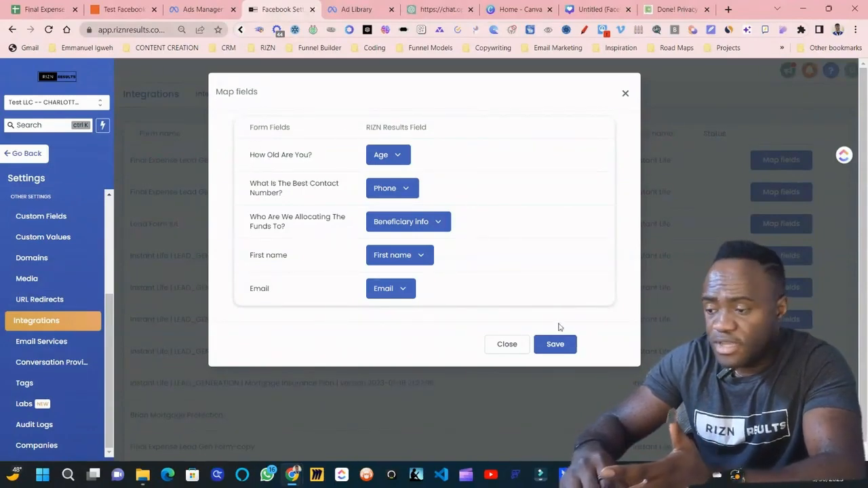
{"action": "left_click", "coordinate": [556, 344]}
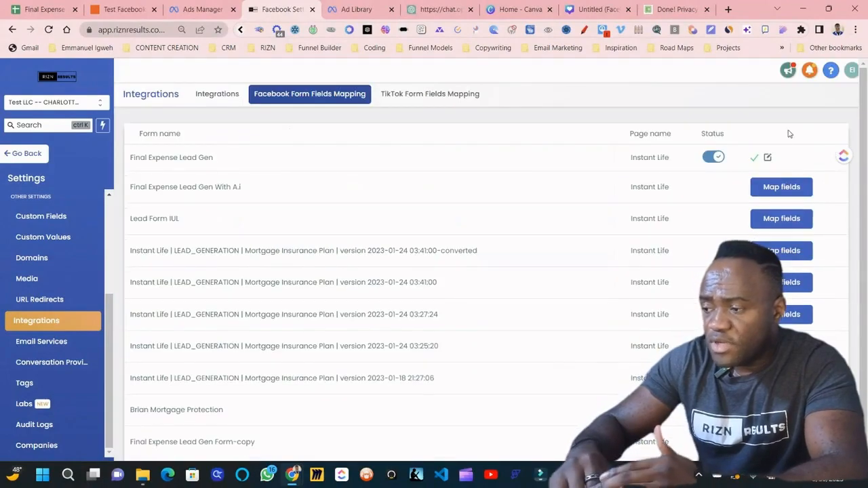
Step: Start a new Single Line custom field from the custom fields settings
{"action": "left_click", "coordinate": [52, 213]}
{"action": "left_click", "coordinate": [808, 109]}
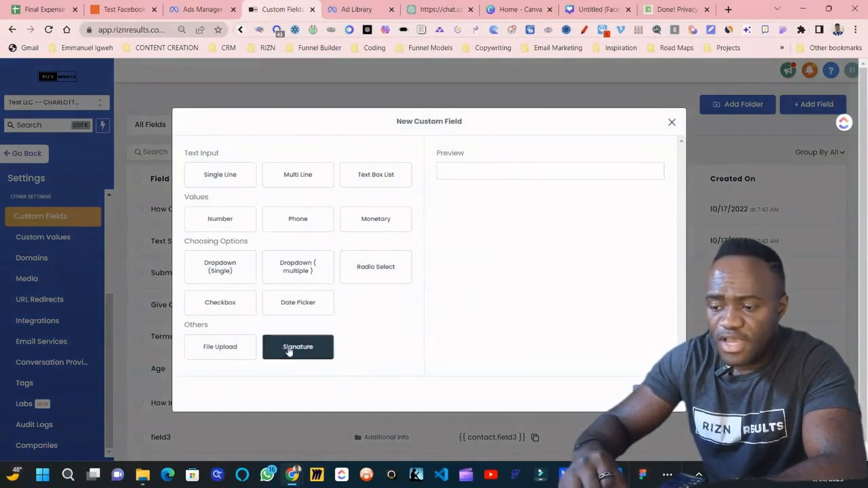
{"action": "left_click", "coordinate": [229, 172]}
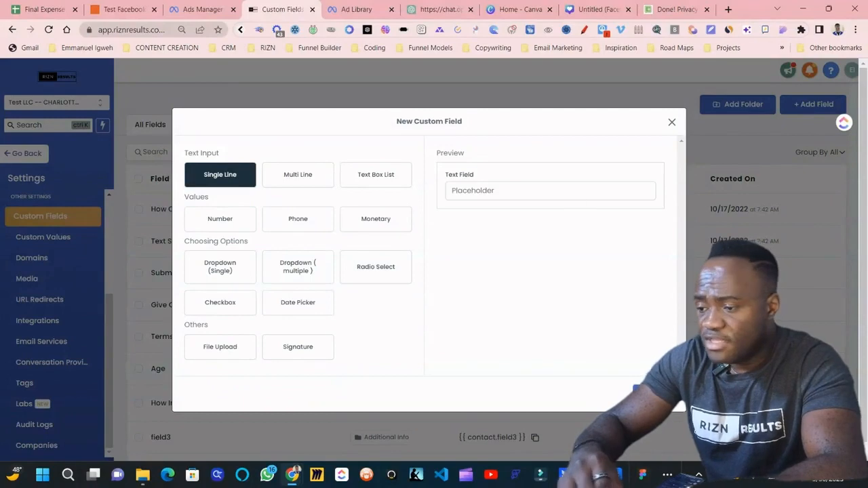
{"action": "left_click", "coordinate": [653, 394]}
Step: Name the custom field "dEMO tEST fIELD", put it in the General Info group and save it
{"action": "left_click", "coordinate": [217, 234]}
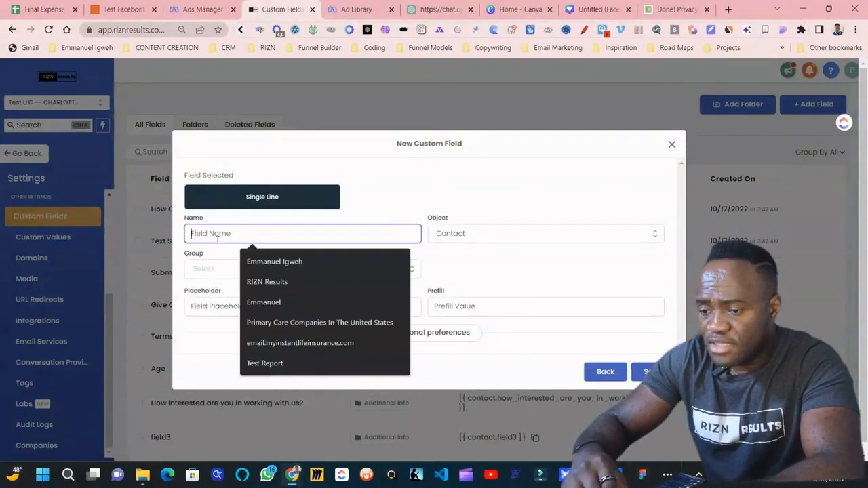
{"action": "type", "text": "dEMO tEST fIELD"}
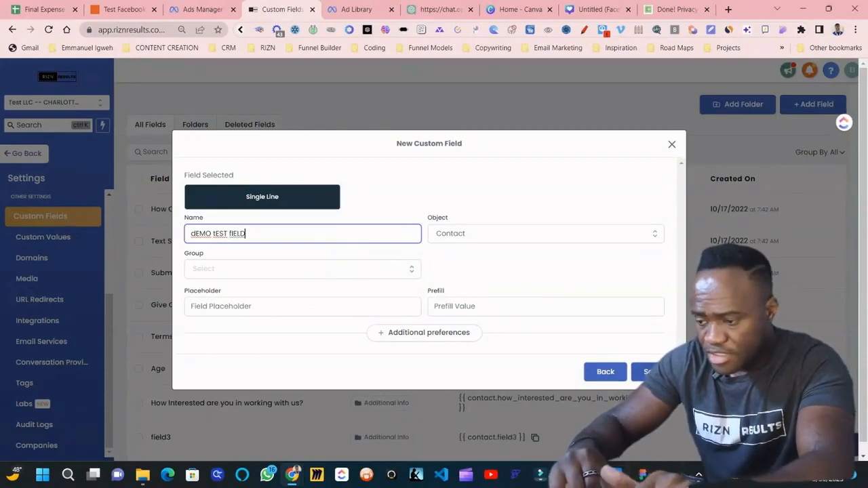
{"action": "left_click", "coordinate": [310, 272]}
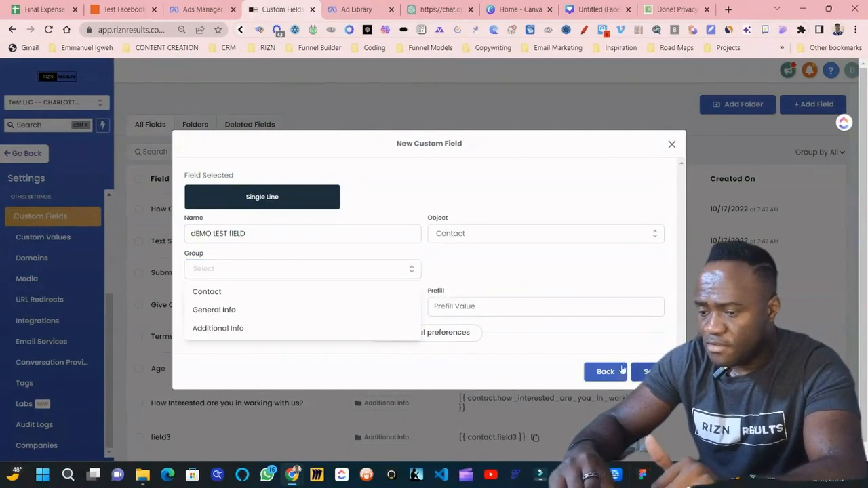
{"action": "left_click", "coordinate": [214, 309]}
{"action": "left_click", "coordinate": [400, 313]}
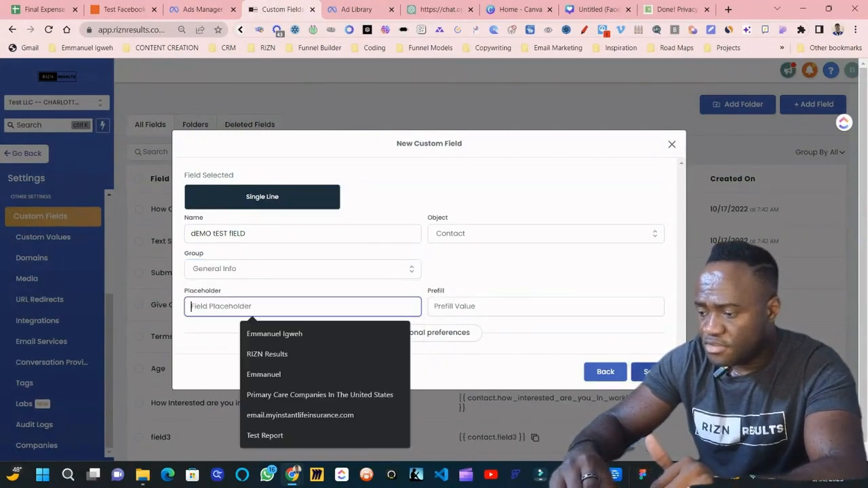
{"action": "left_click", "coordinate": [649, 371]}
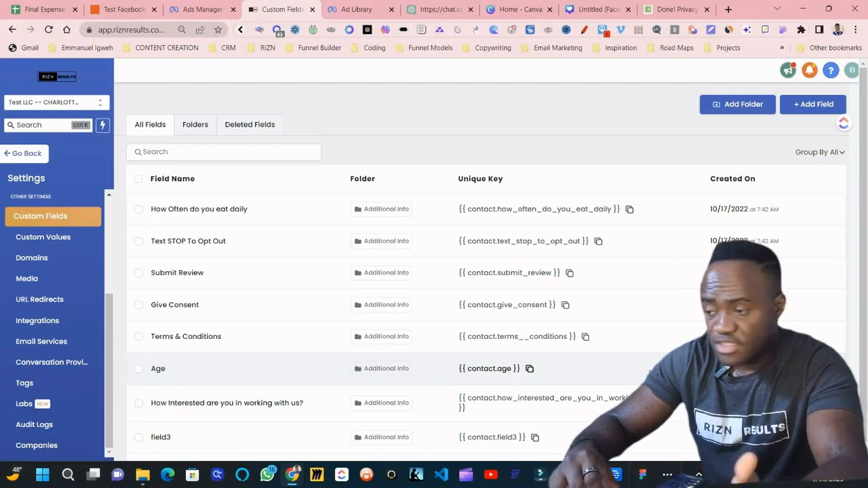
Step: Return to the Facebook form fields mapping and open the Final Expense Lead Gen form's mapping for editing
{"action": "scroll", "coordinate": [65, 352], "scroll_direction": "down", "scroll_amount": 2}
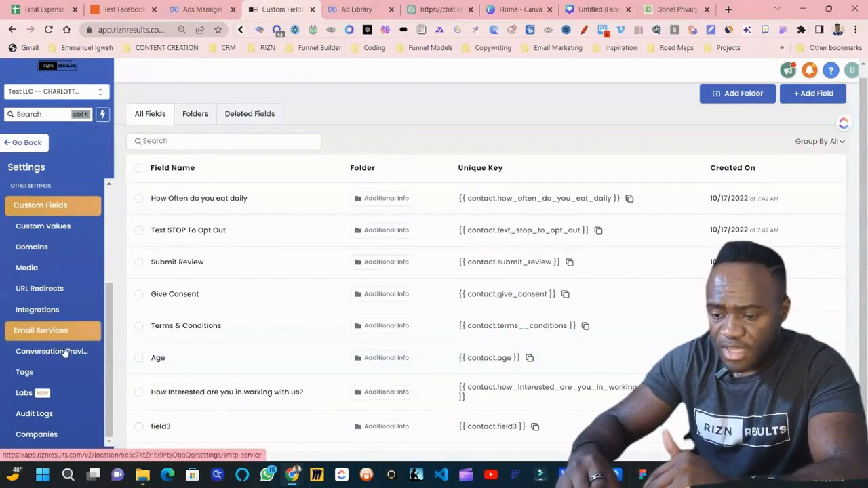
{"action": "left_click", "coordinate": [62, 310]}
{"action": "left_click", "coordinate": [336, 97]}
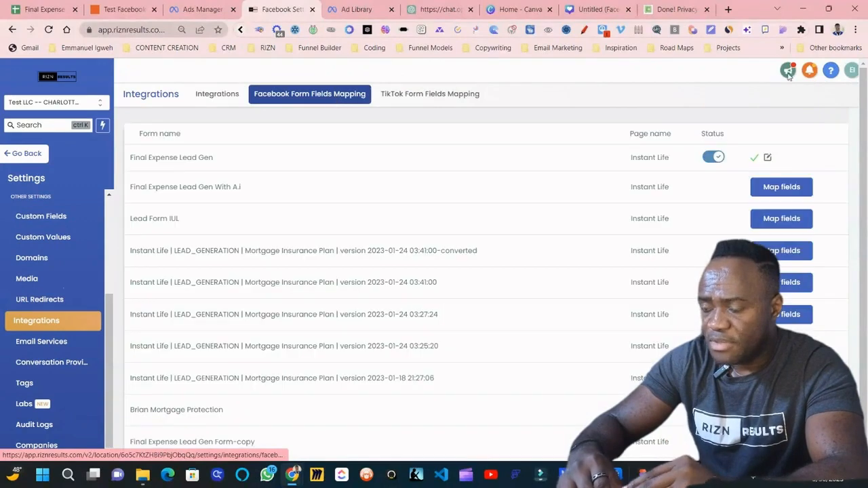
{"action": "left_click", "coordinate": [768, 158]}
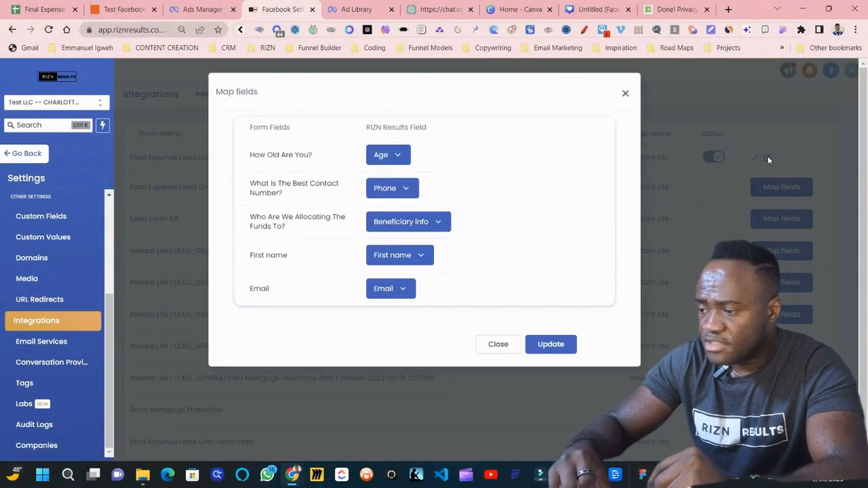
Step: Look for the demo test field among the options for Who Are We Allocating The Funds To?, then update the mapping
{"action": "left_click", "coordinate": [380, 225]}
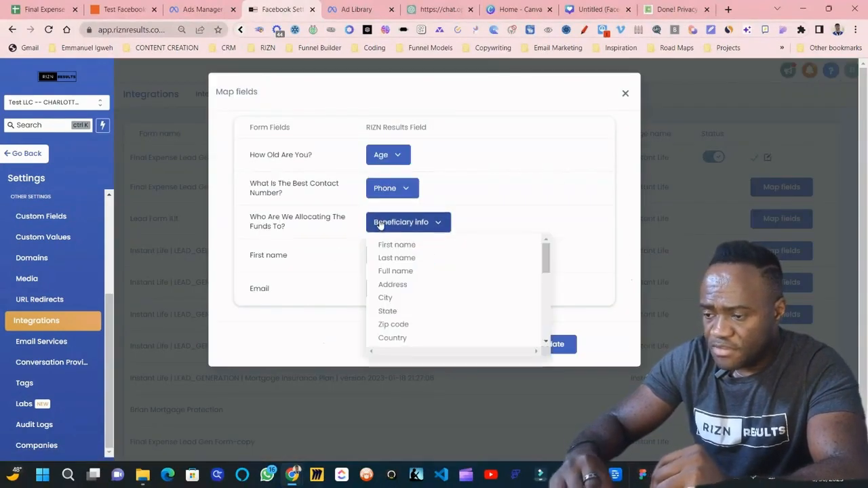
{"action": "scroll", "coordinate": [410, 290], "scroll_direction": "down", "scroll_amount": 3}
{"action": "scroll", "coordinate": [410, 290], "scroll_direction": "down", "scroll_amount": 10}
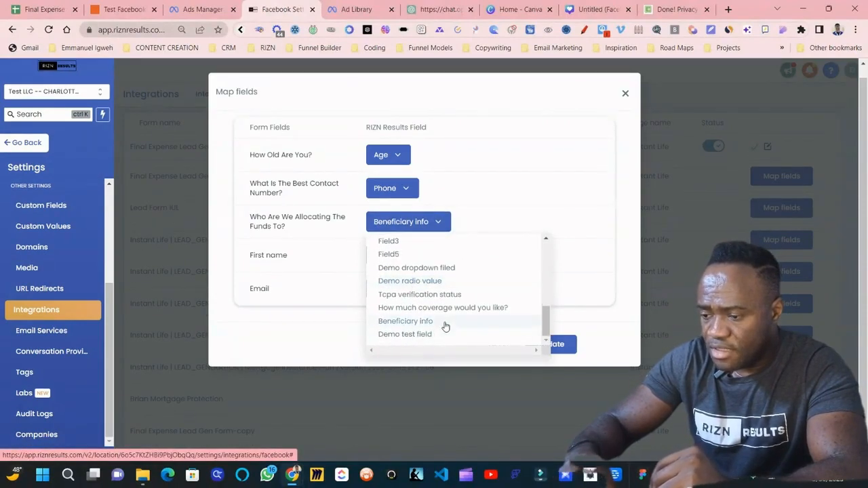
{"action": "scroll", "coordinate": [445, 327], "scroll_direction": "up", "scroll_amount": 1}
{"action": "scroll", "coordinate": [445, 327], "scroll_direction": "down", "scroll_amount": 1}
{"action": "scroll", "coordinate": [486, 323], "scroll_direction": "up", "scroll_amount": 1}
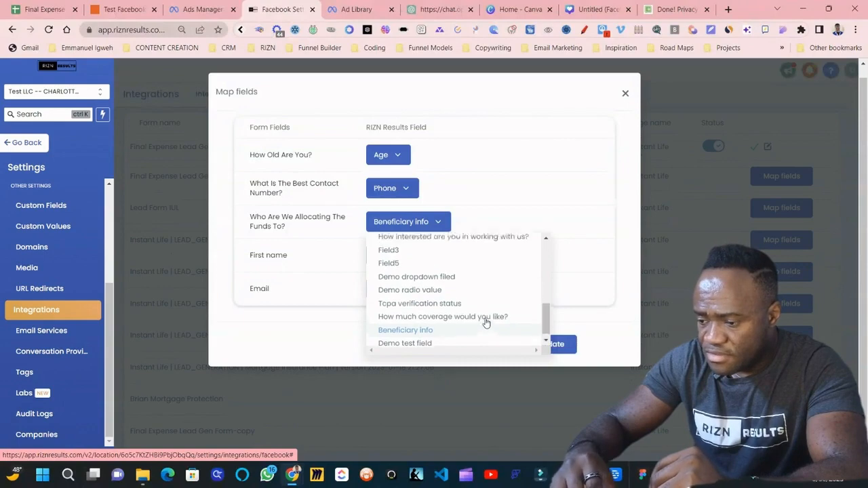
{"action": "scroll", "coordinate": [484, 320], "scroll_direction": "down", "scroll_amount": 1}
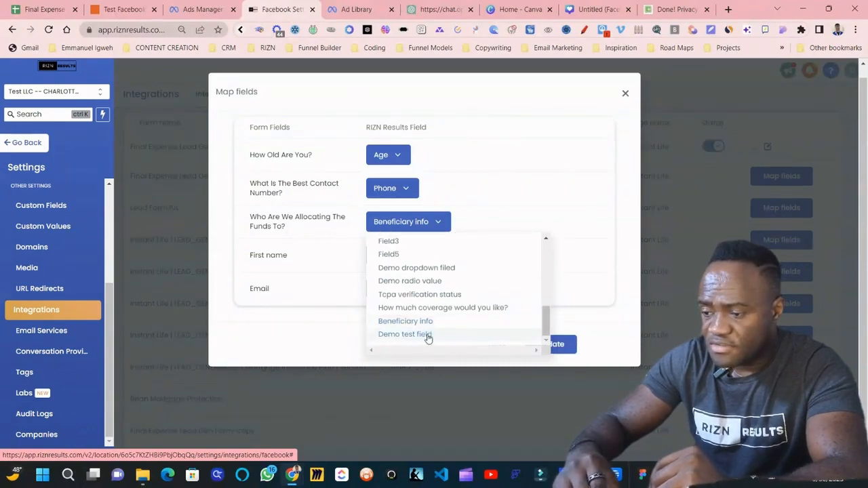
{"action": "scroll", "coordinate": [445, 316], "scroll_direction": "up", "scroll_amount": 10}
{"action": "scroll", "coordinate": [453, 306], "scroll_direction": "down", "scroll_amount": 10}
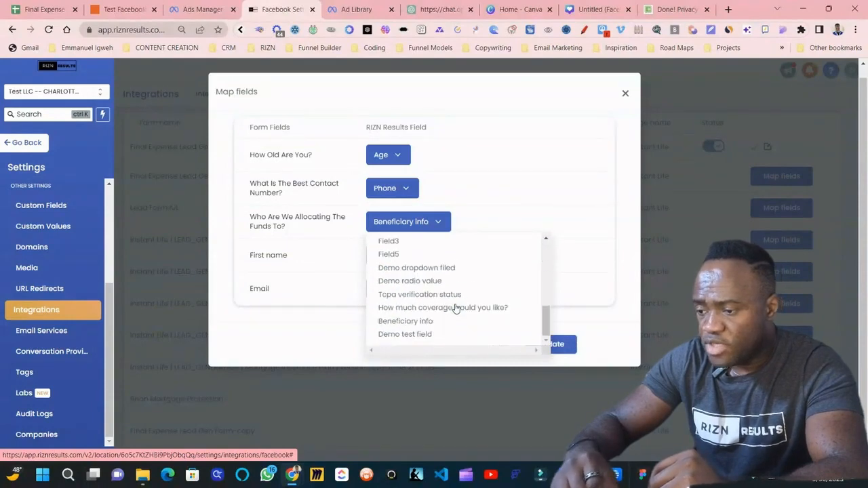
{"action": "left_click", "coordinate": [592, 257]}
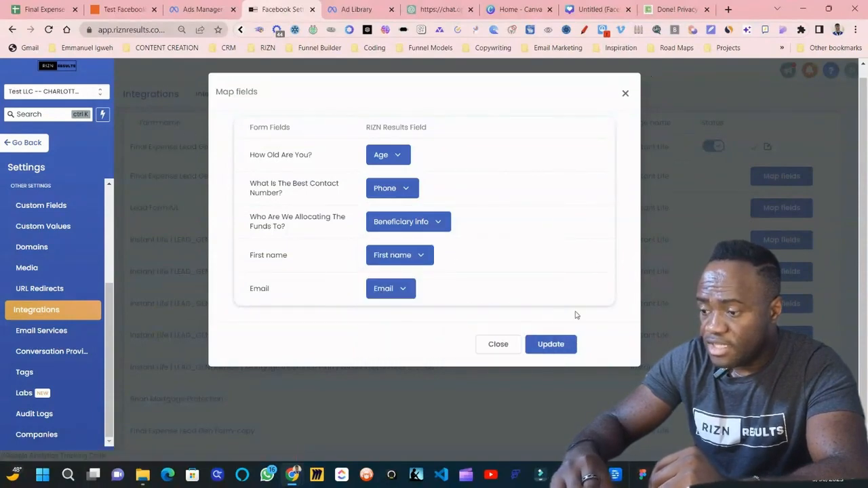
{"action": "left_click", "coordinate": [560, 344]}
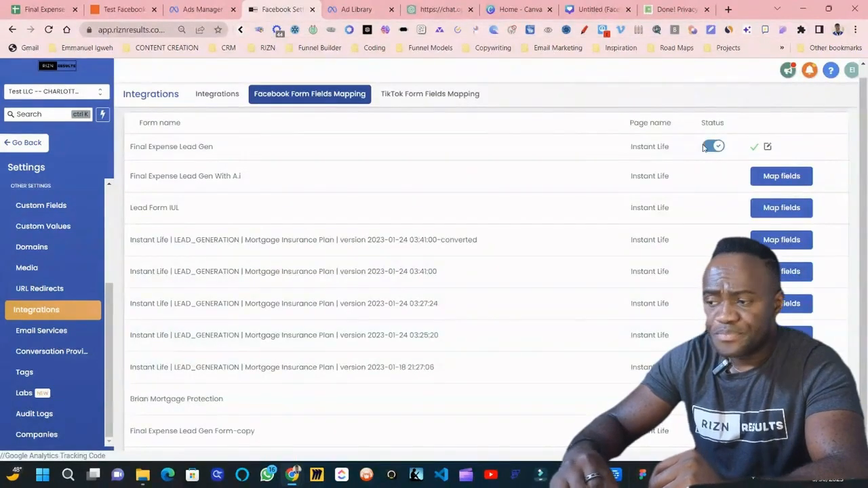